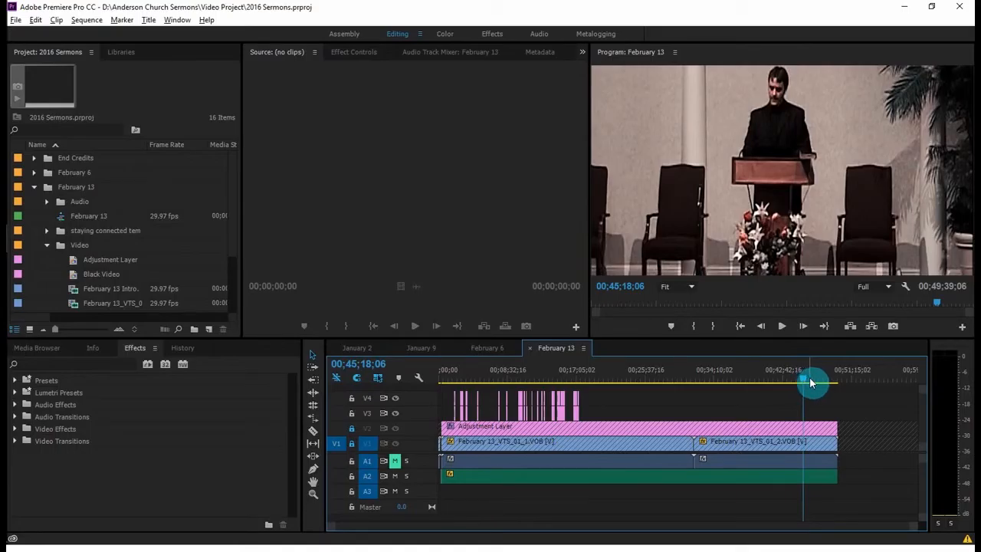
Step: Unlock video tracks V2 and V1 in the February 13 sequence
{"action": "key", "text": "="}
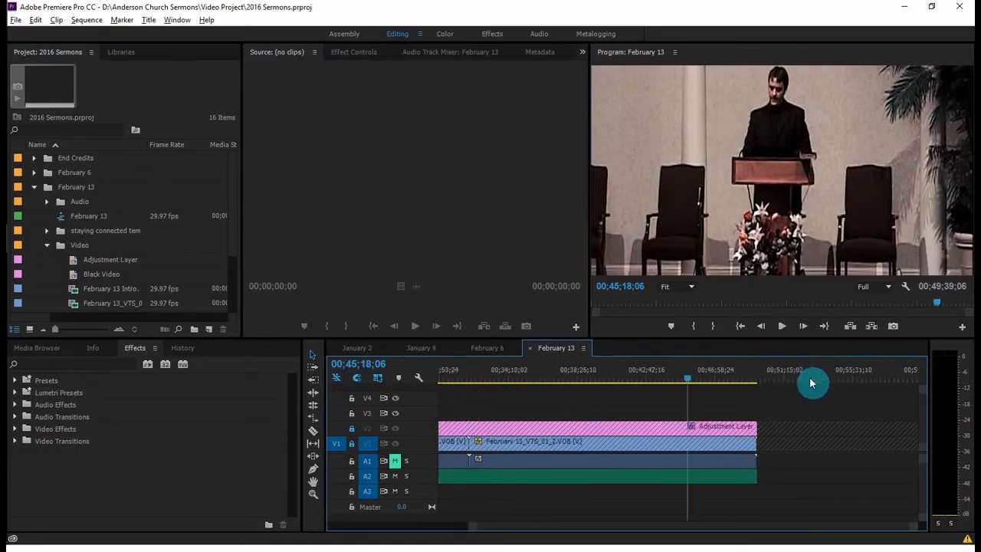
{"action": "left_click", "coordinate": [353, 431]}
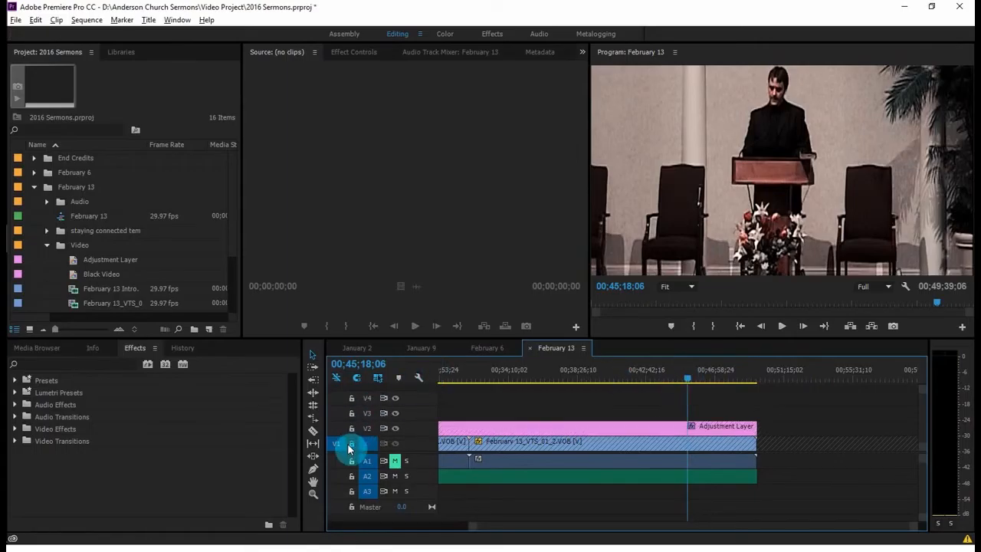
{"action": "left_click", "coordinate": [352, 446]}
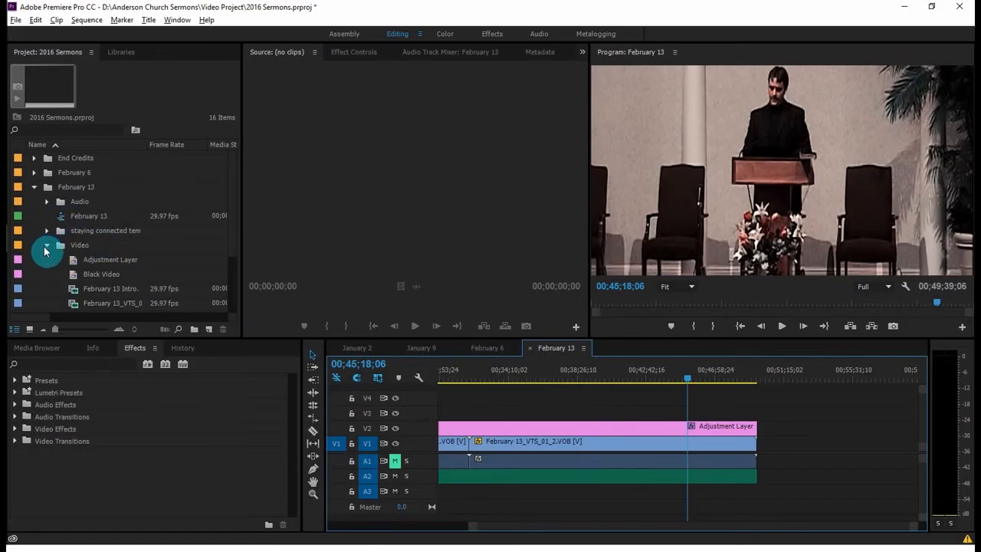
Step: Load the Spirit on Me Credits title from the Video bin into the Source monitor, preview it, and collapse the bin
{"action": "left_click_drag", "start_coordinate": [237, 198], "coordinate": [227, 260]}
{"action": "left_click", "coordinate": [97, 279]}
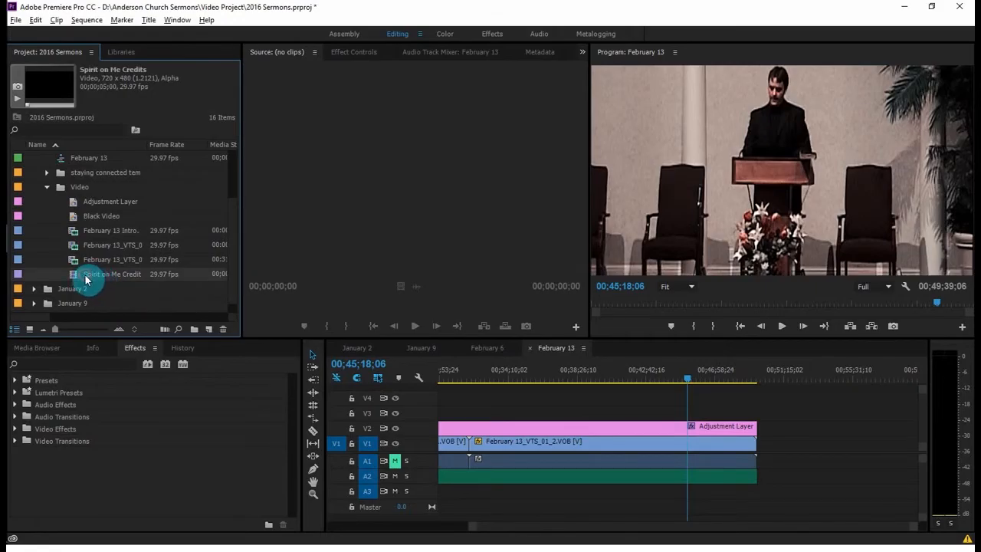
{"action": "left_click_drag", "start_coordinate": [86, 281], "coordinate": [357, 195]}
{"action": "left_click", "coordinate": [416, 327]}
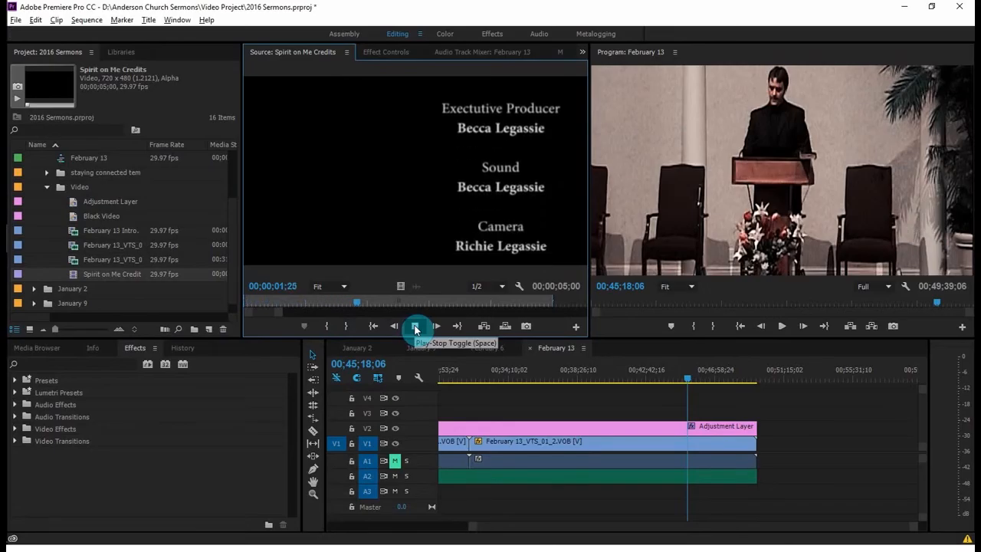
{"action": "left_click", "coordinate": [47, 188]}
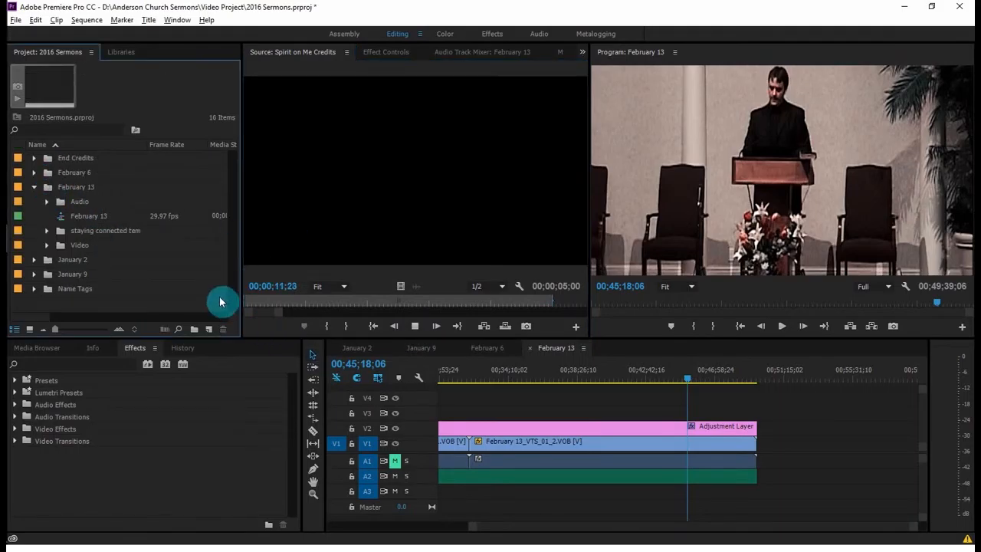
{"action": "left_click", "coordinate": [415, 326]}
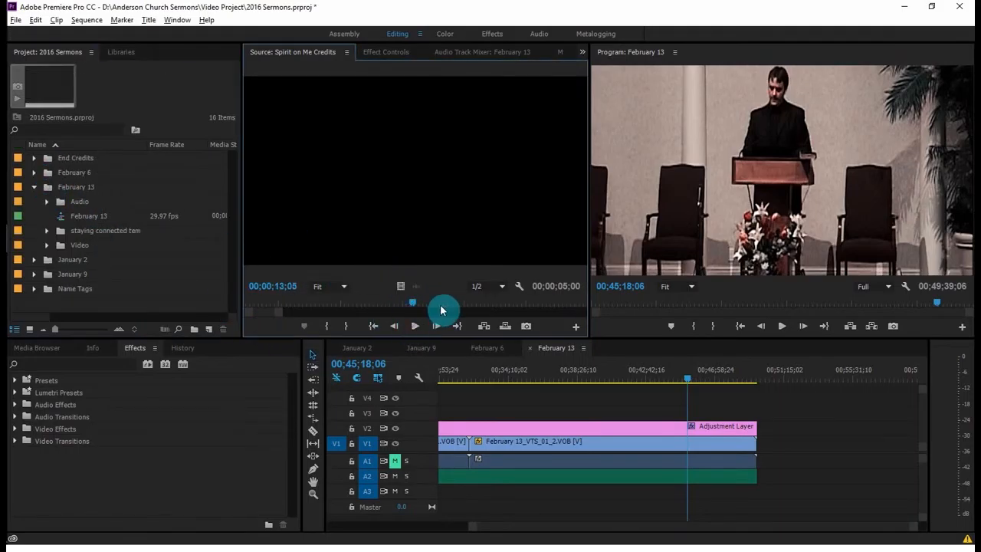
Step: Place the Spirit on Me Credits video on track V3 near the end of the February 13 sequence
{"action": "left_click_drag", "start_coordinate": [400, 286], "coordinate": [739, 414]}
{"action": "left_click_drag", "start_coordinate": [689, 383], "coordinate": [730, 385]}
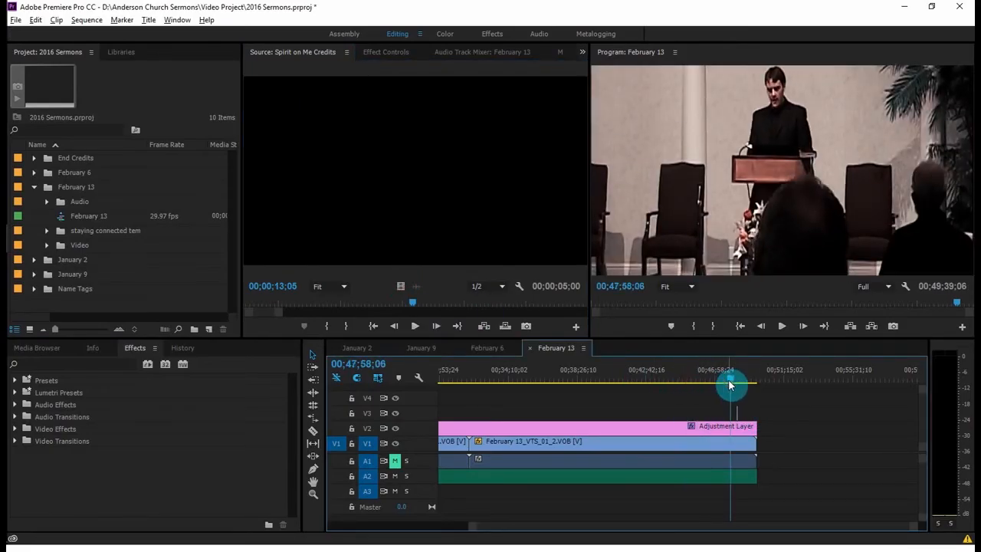
{"action": "key", "text": "equal"}
{"action": "key", "text": "equal"}
{"action": "key", "text": "equal"}
Step: Play through the closing part of the sequence from about 00;49;04 to examine the sermon's final picture and audio
{"action": "left_click_drag", "start_coordinate": [680, 381], "coordinate": [822, 383]}
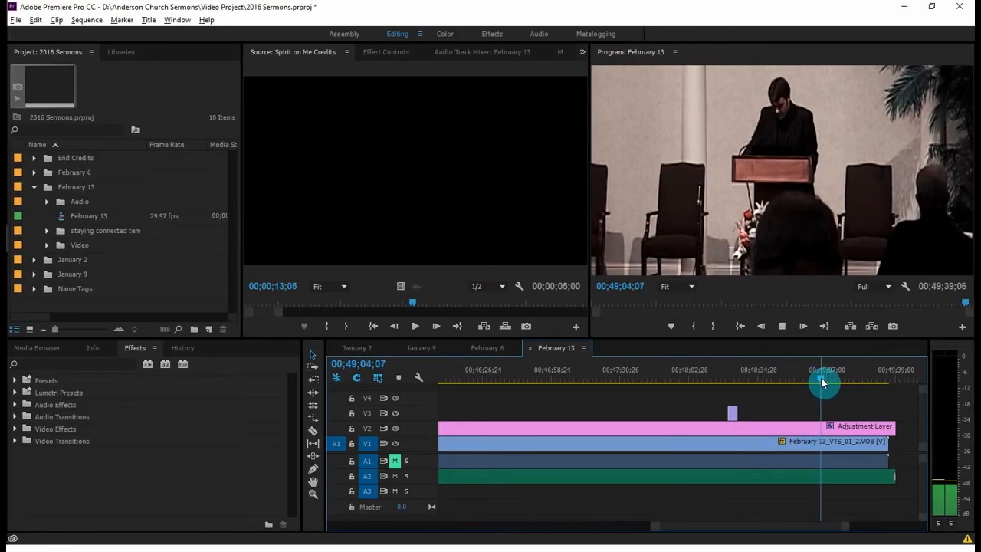
{"action": "key", "text": "space"}
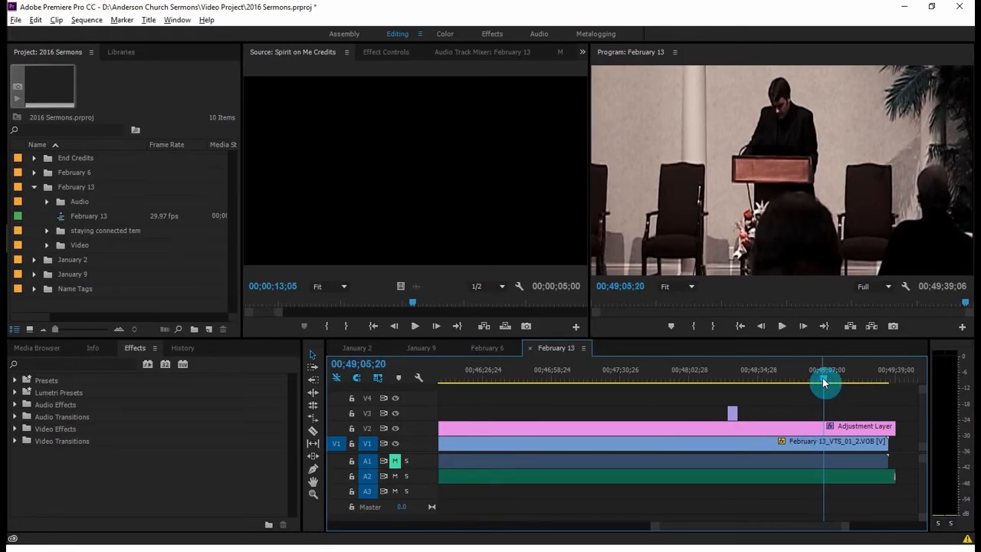
{"action": "left_click_drag", "start_coordinate": [823, 383], "coordinate": [841, 387]}
{"action": "key", "text": "space"}
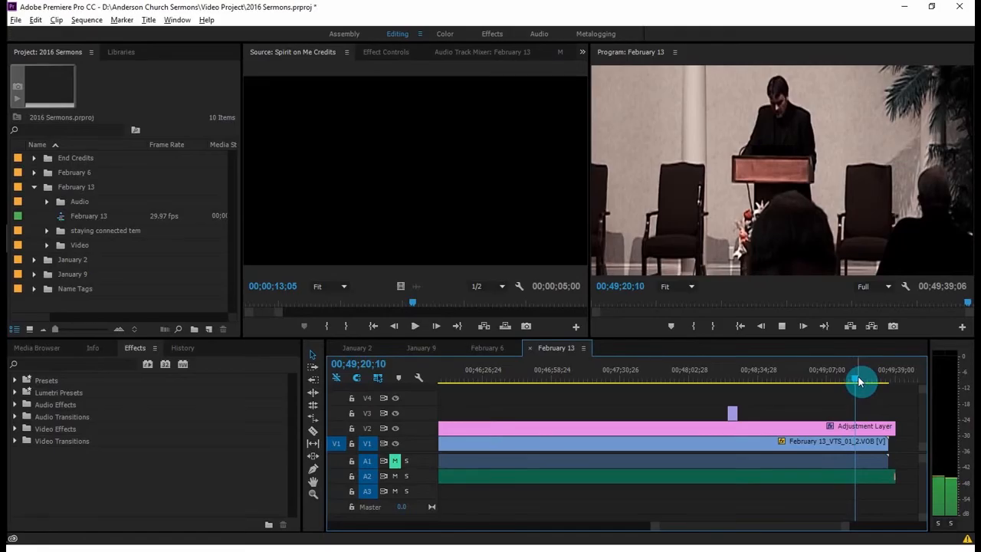
{"action": "key", "text": "minus"}
{"action": "key", "text": "equal"}
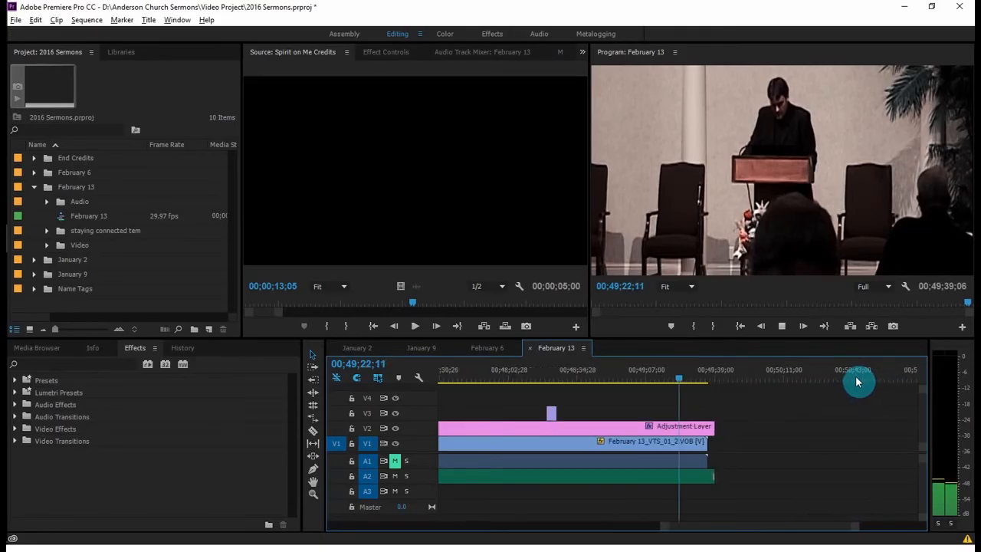
{"action": "key", "text": "equal"}
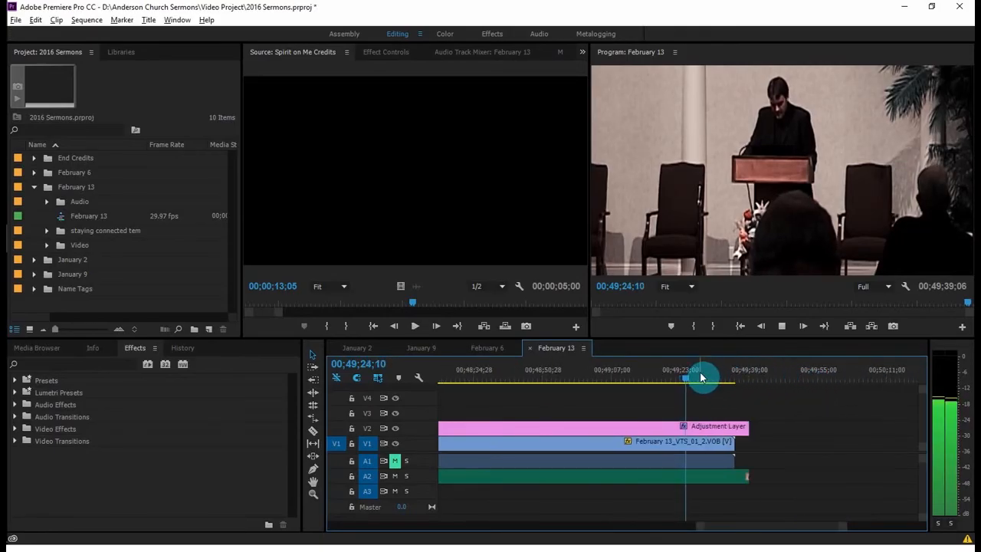
{"action": "key", "text": "space"}
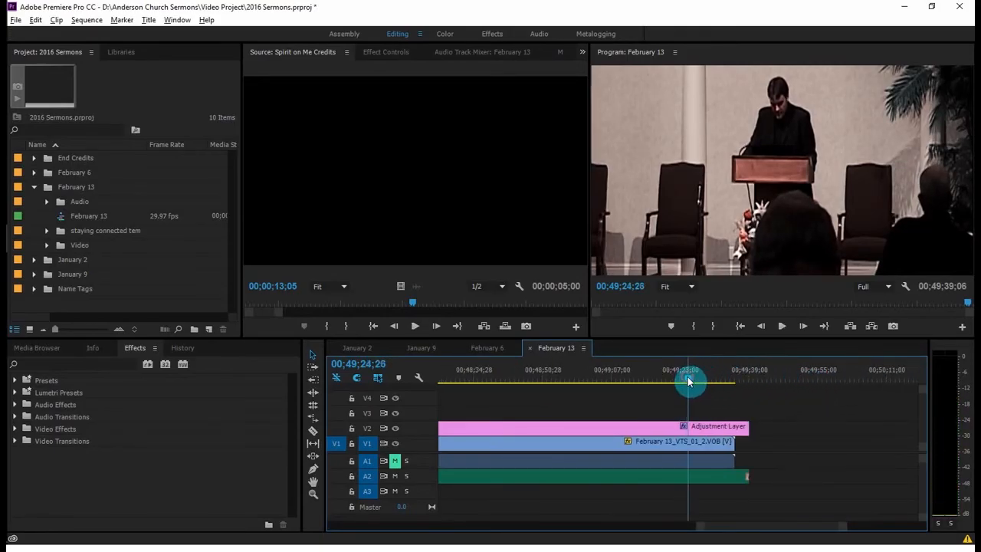
{"action": "mouse_move", "coordinate": [688, 381]}
{"action": "left_mouse_down"}
{"action": "mouse_move", "coordinate": [719, 381]}
{"action": "mouse_move", "coordinate": [703, 381]}
{"action": "left_mouse_up"}
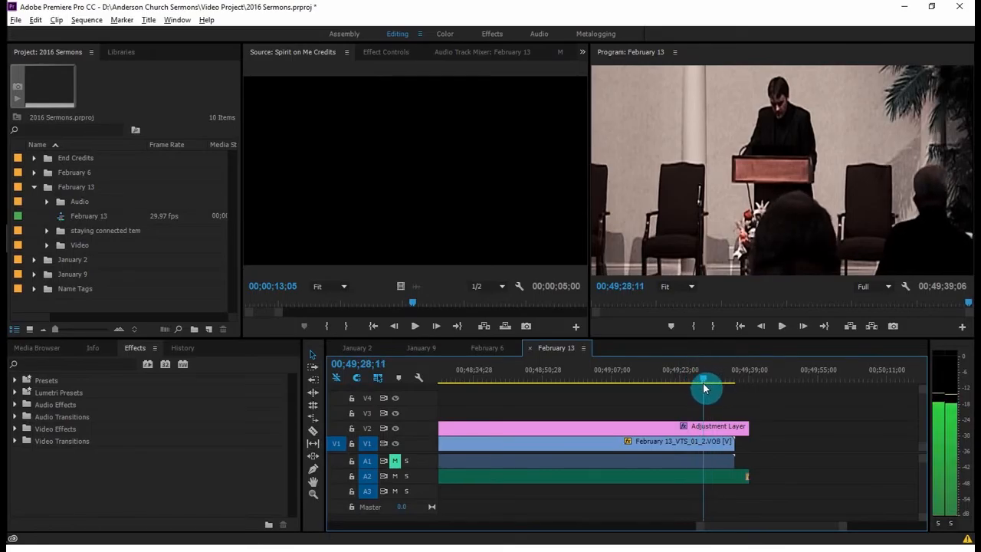
{"action": "left_click", "coordinate": [741, 474]}
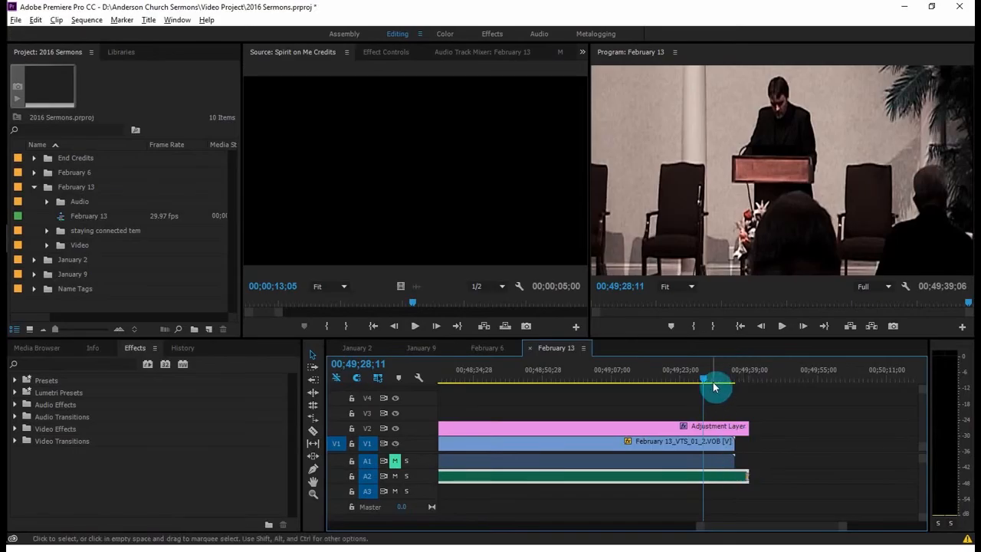
{"action": "mouse_move", "coordinate": [714, 383]}
{"action": "left_mouse_down"}
{"action": "mouse_move", "coordinate": [701, 384]}
{"action": "mouse_move", "coordinate": [708, 381]}
{"action": "left_mouse_up"}
{"action": "key", "text": "space"}
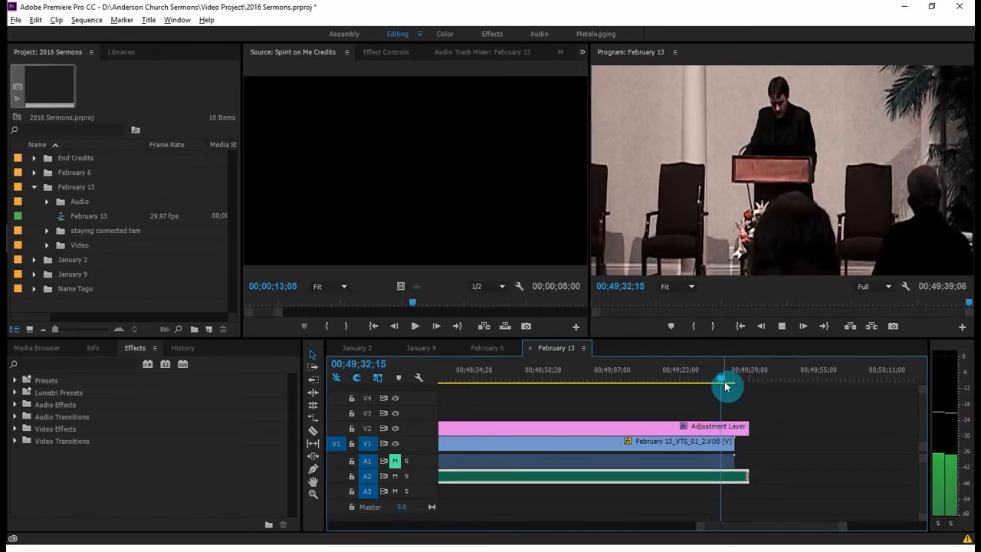
Step: Lengthen the credits clip on V3 by extending its end point
{"action": "left_click_drag", "start_coordinate": [723, 383], "coordinate": [505, 384]}
{"action": "key", "text": "minus"}
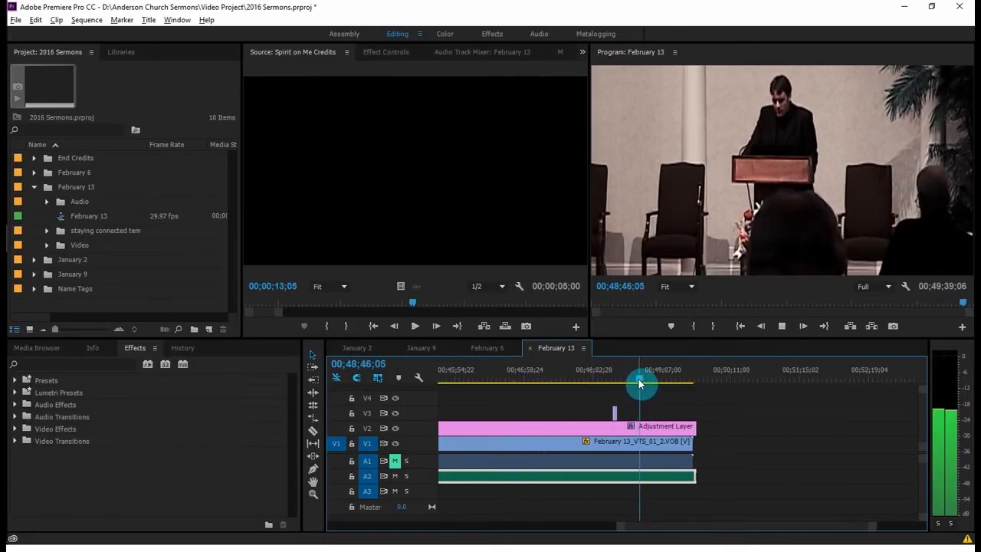
{"action": "left_click_drag", "start_coordinate": [637, 380], "coordinate": [613, 383]}
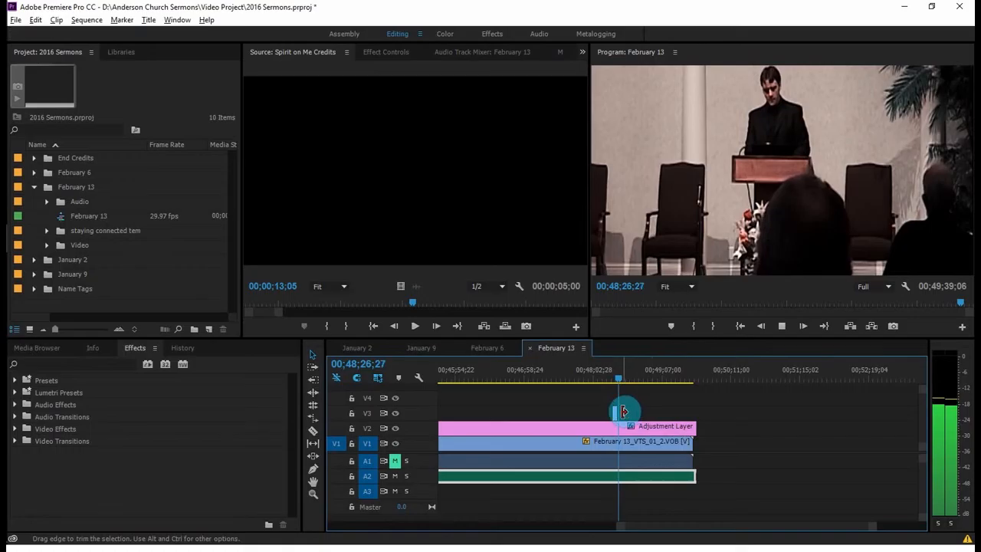
{"action": "key", "text": "space"}
{"action": "left_click_drag", "start_coordinate": [620, 413], "coordinate": [643, 412]}
Step: Play the credits over the sermon video and trim both ends of the V3 clip so it finishes at about 00;48;42
{"action": "left_click_drag", "start_coordinate": [620, 378], "coordinate": [613, 380]}
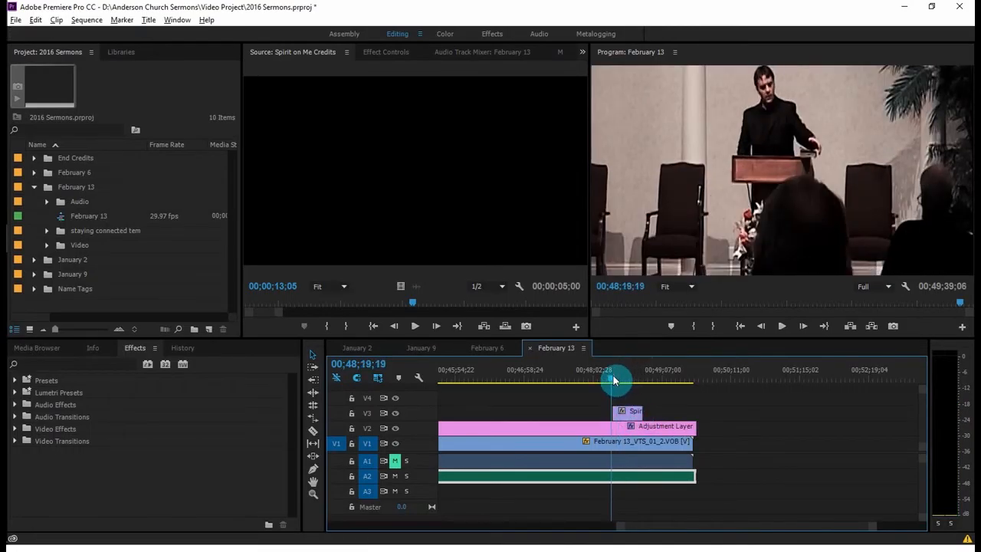
{"action": "key", "text": "space"}
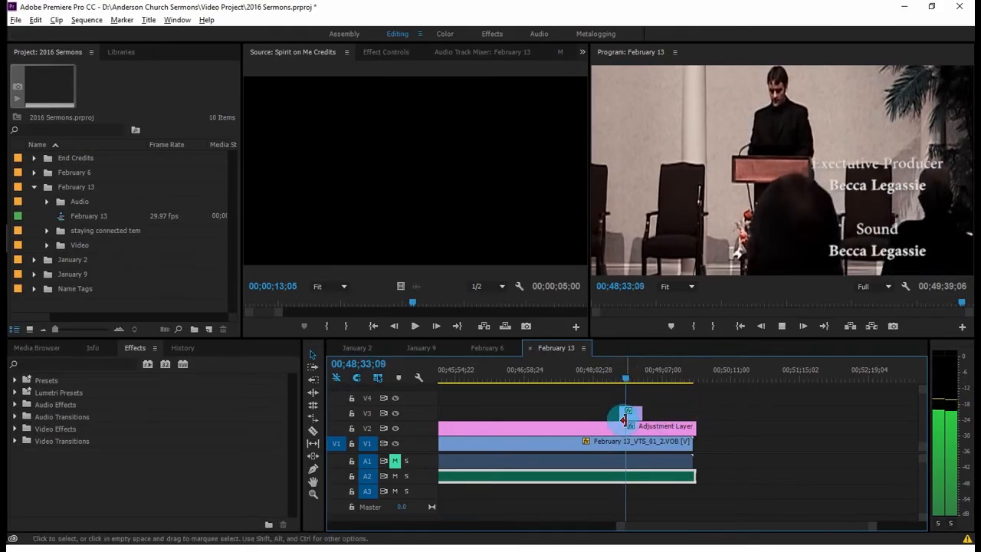
{"action": "left_click_drag", "start_coordinate": [631, 411], "coordinate": [636, 414]}
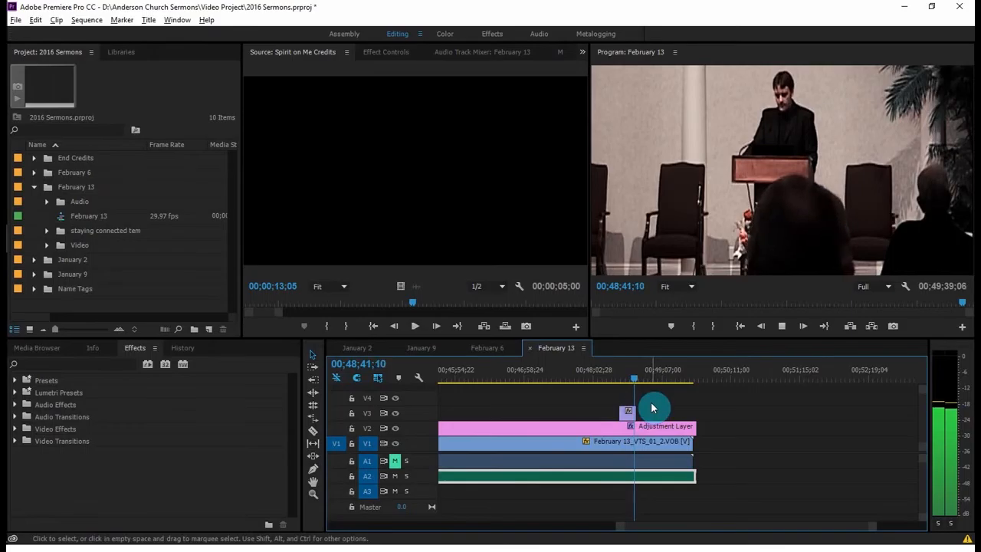
{"action": "key", "text": "space"}
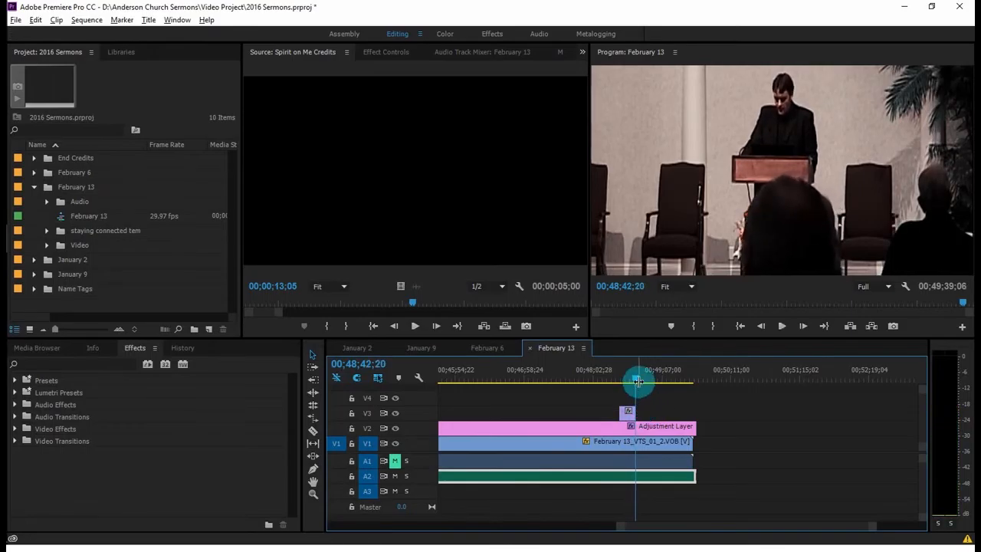
{"action": "key", "text": "space"}
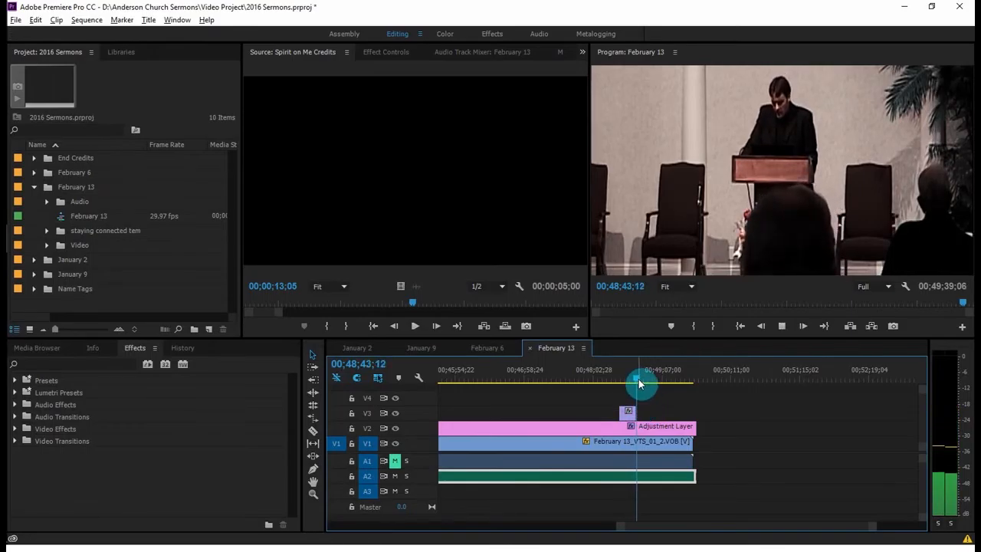
{"action": "key", "text": "space"}
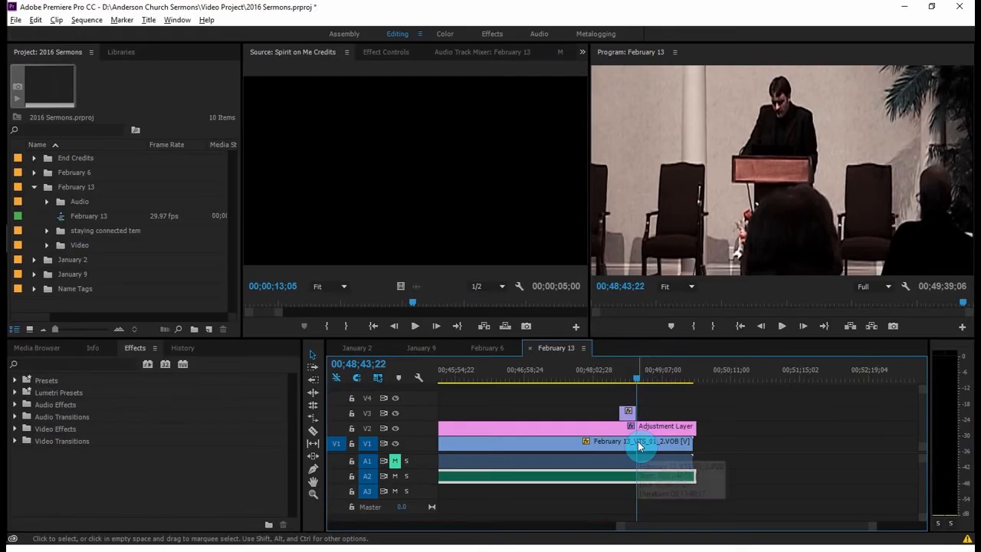
Step: Split the February 13_VTS_01_2.VOB clip on V1 and its audio at 00;48;18;27, and select the trailing piece
{"action": "left_click_drag", "start_coordinate": [636, 380], "coordinate": [613, 385]}
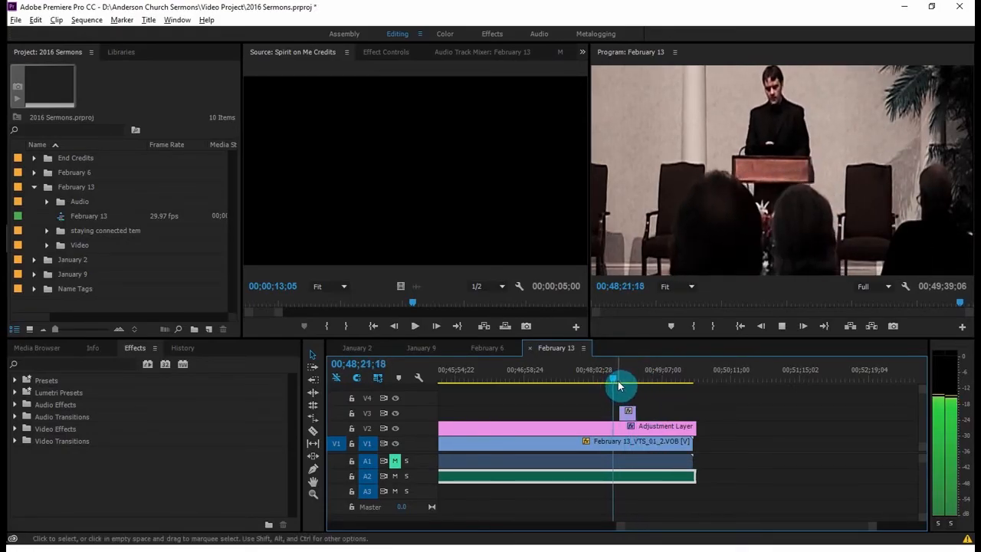
{"action": "left_click_drag", "start_coordinate": [619, 384], "coordinate": [606, 383]}
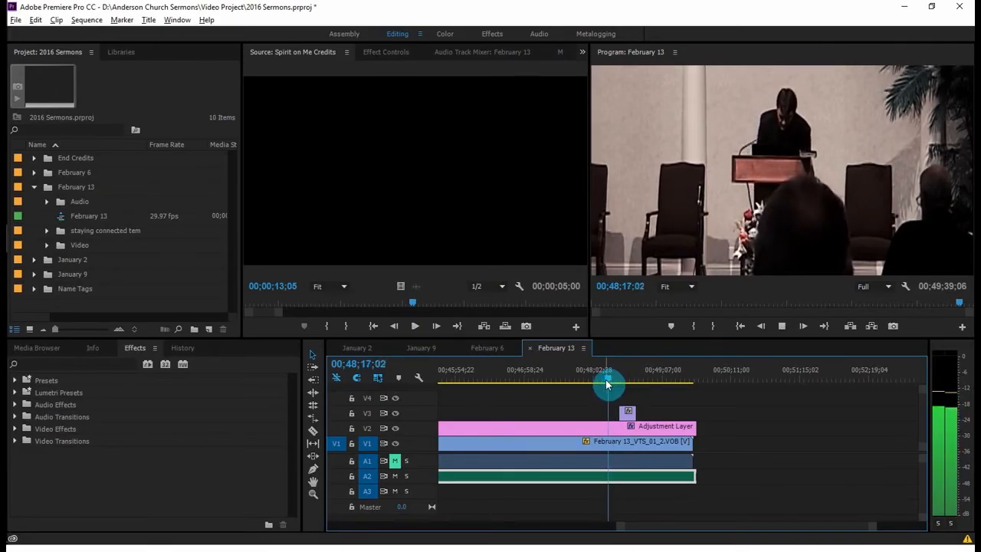
{"action": "key", "text": "space"}
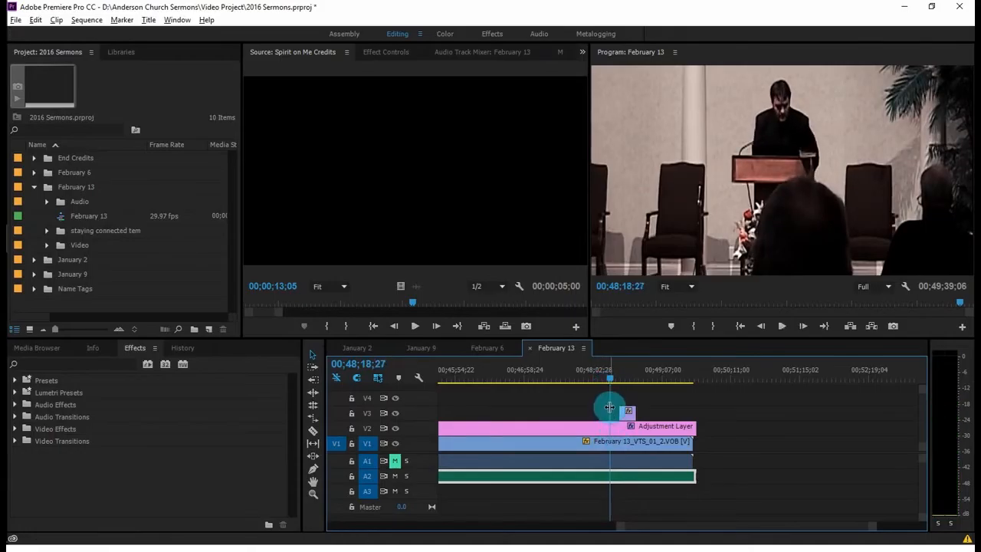
{"action": "left_click", "coordinate": [612, 446]}
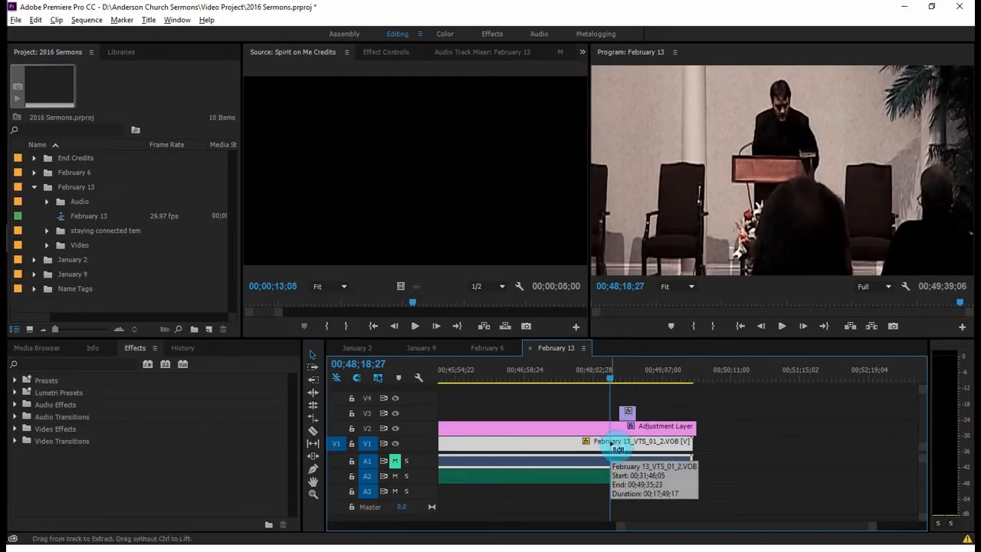
{"action": "key", "text": "ctrl+k"}
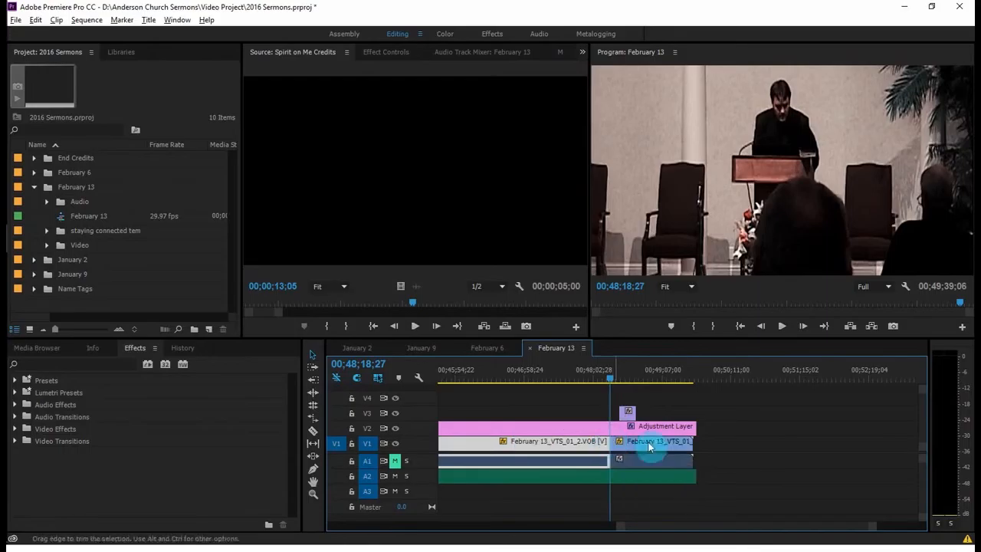
{"action": "left_click", "coordinate": [713, 452]}
{"action": "left_click", "coordinate": [655, 443]}
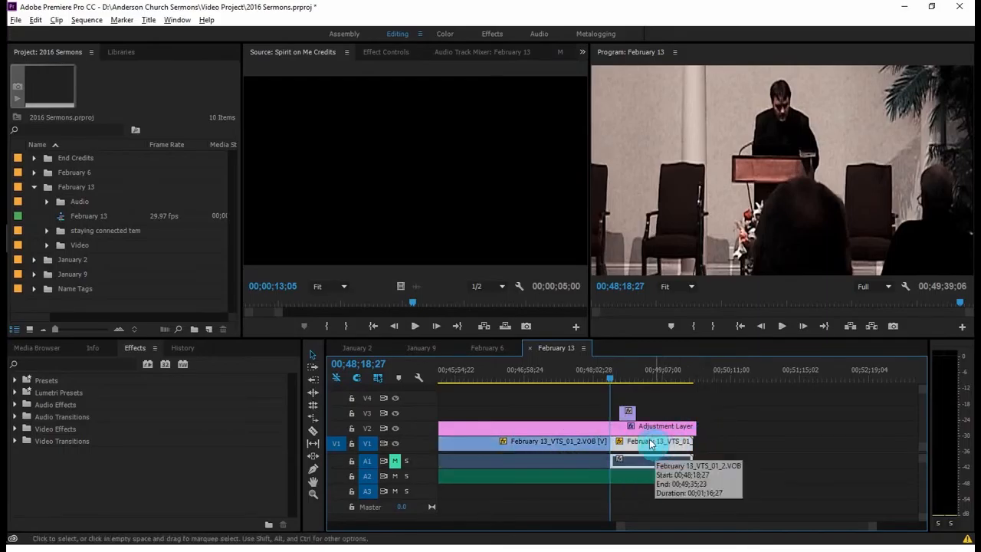
Step: Review the credits overlay, the opening title and the sequence end, then return to the V1 cut near 00;48;19
{"action": "left_click_drag", "start_coordinate": [613, 380], "coordinate": [628, 383]}
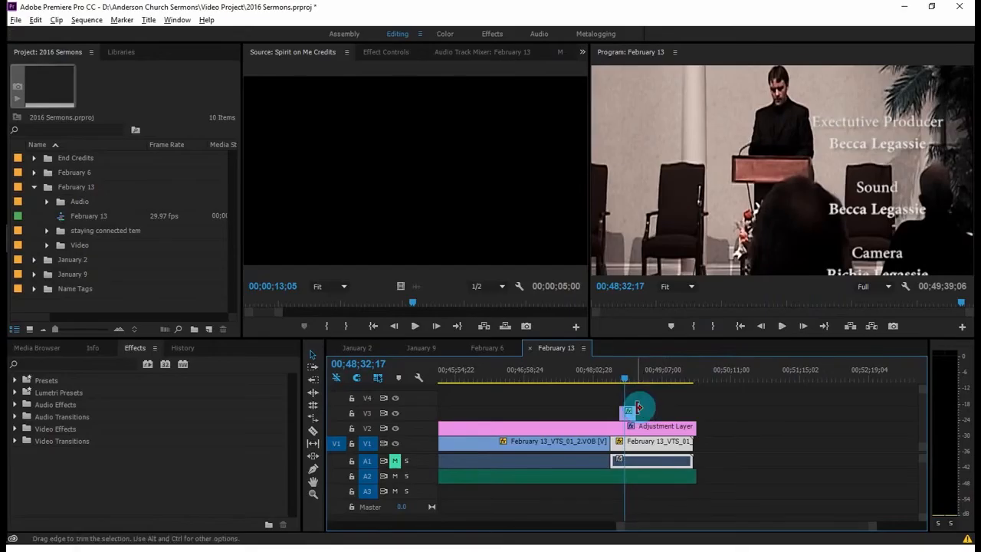
{"action": "left_click_drag", "start_coordinate": [626, 381], "coordinate": [460, 383]}
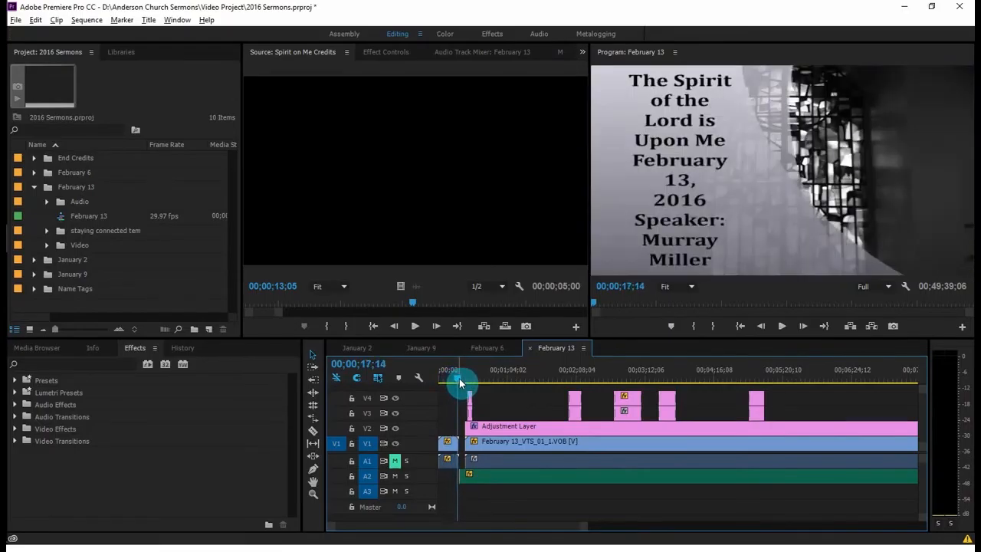
{"action": "key", "text": "End"}
{"action": "left_click", "coordinate": [681, 382]}
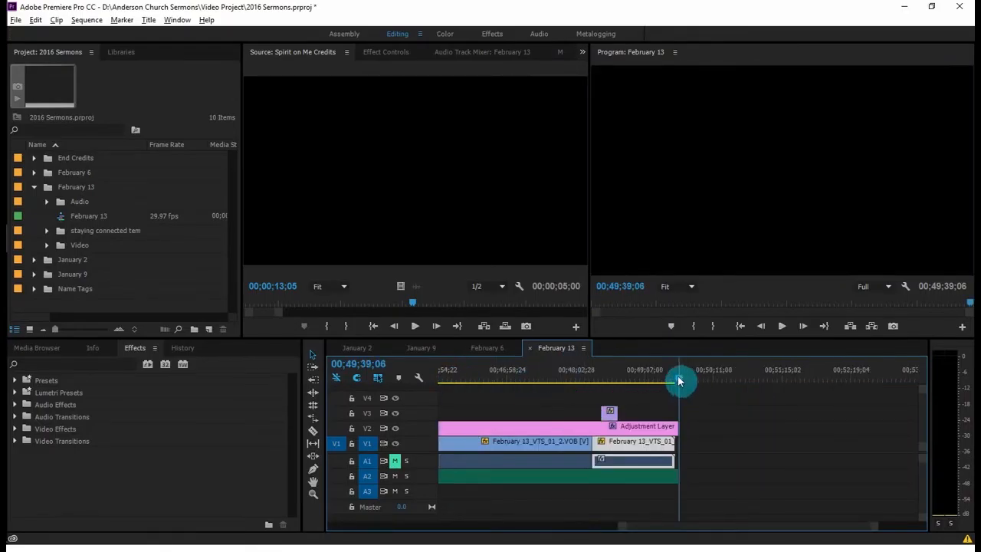
{"action": "left_click_drag", "start_coordinate": [679, 382], "coordinate": [596, 385]}
{"action": "left_click", "coordinate": [632, 450]}
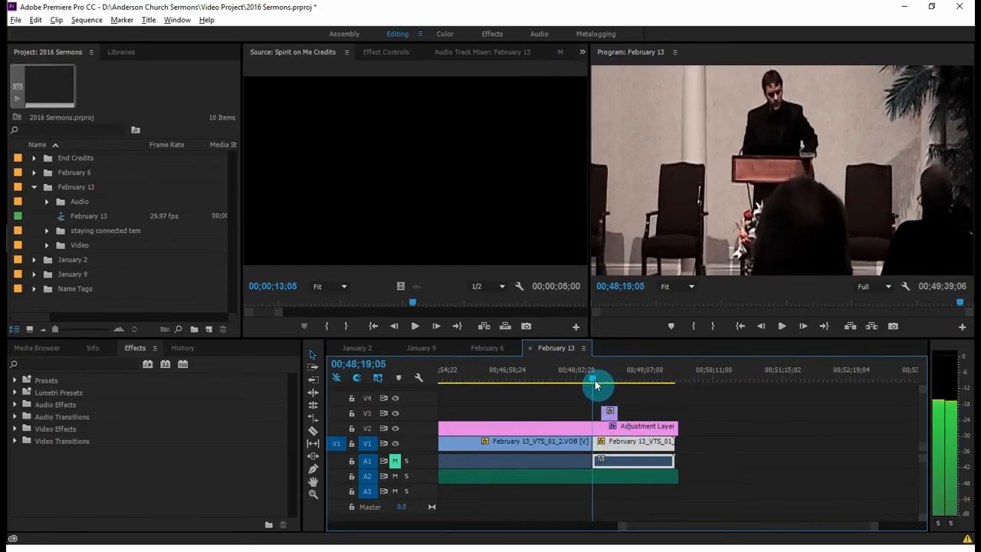
Step: Display the effect settings of the trailing February 13_VTS_01_2.VOB clip on V1
{"action": "left_click", "coordinate": [625, 450]}
{"action": "left_click", "coordinate": [390, 51]}
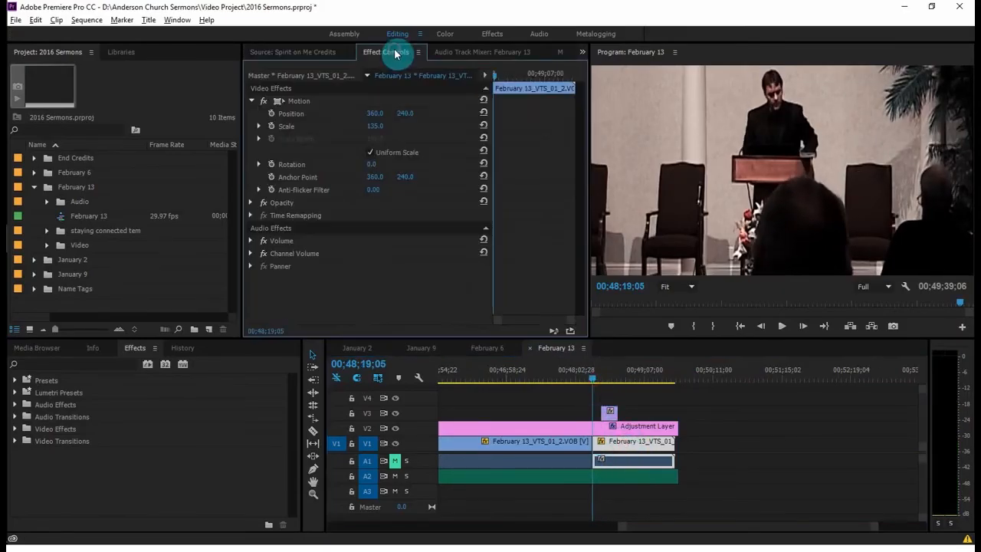
{"action": "left_click_drag", "start_coordinate": [496, 76], "coordinate": [478, 92]}
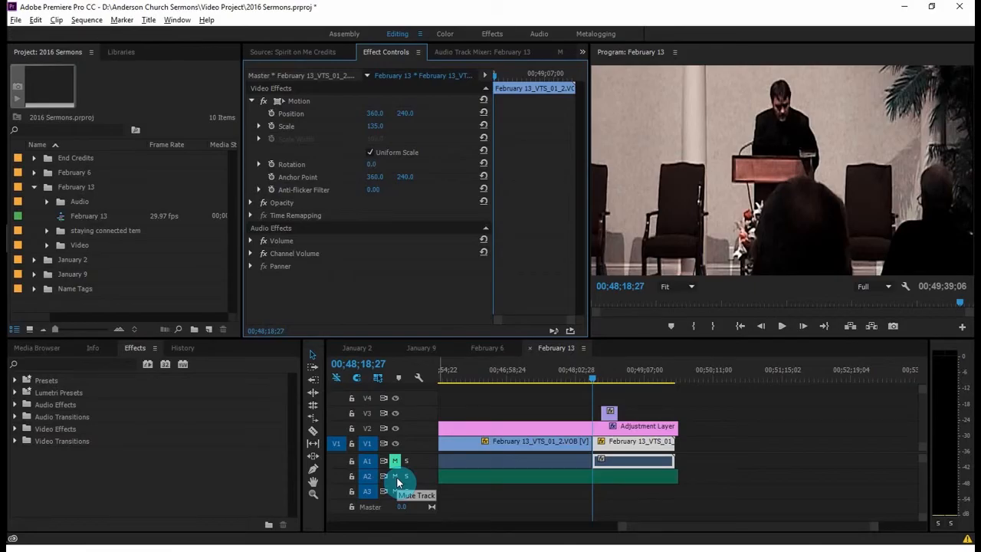
Step: Turn off the visibility of track V3 so the credits overlay is hidden
{"action": "left_click", "coordinate": [610, 412]}
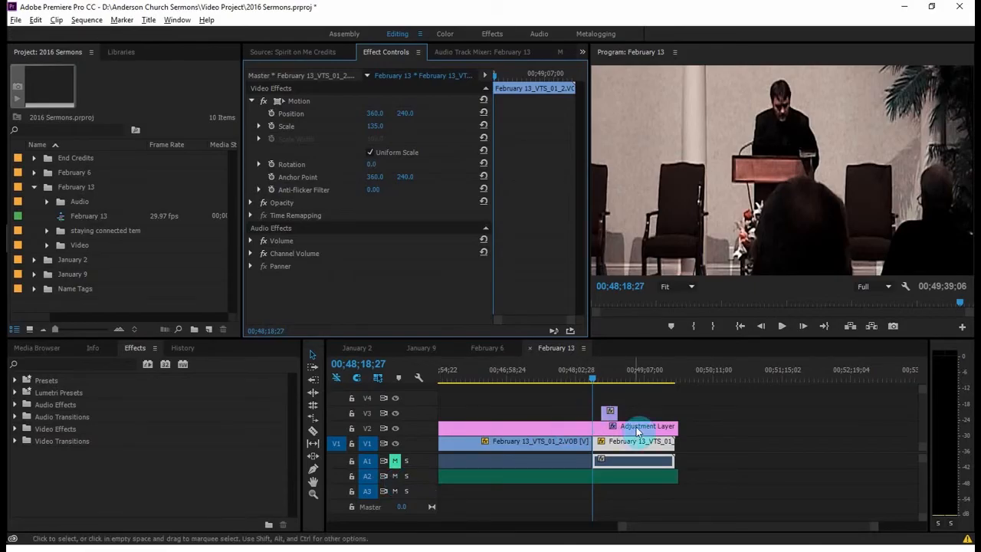
{"action": "left_click", "coordinate": [394, 415]}
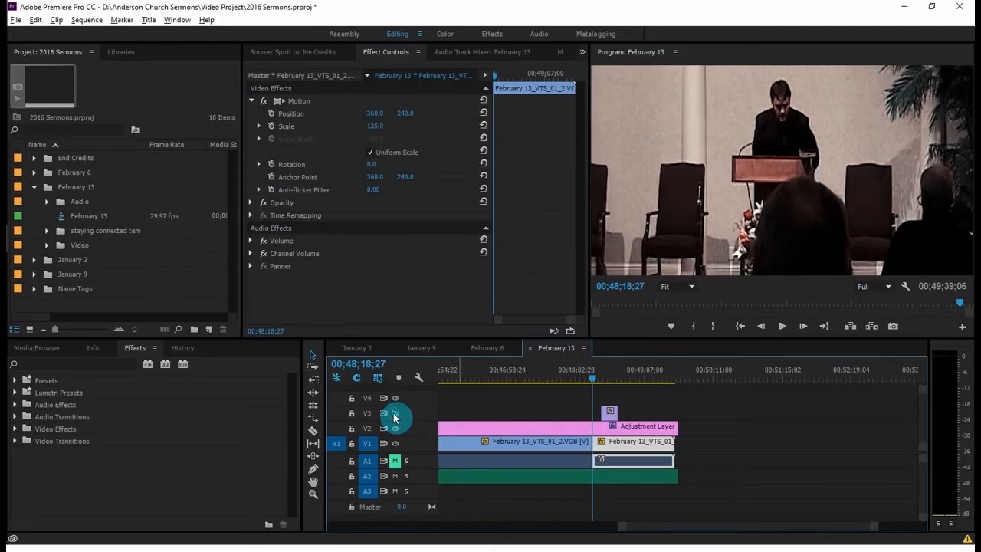
{"action": "left_click", "coordinate": [395, 414]}
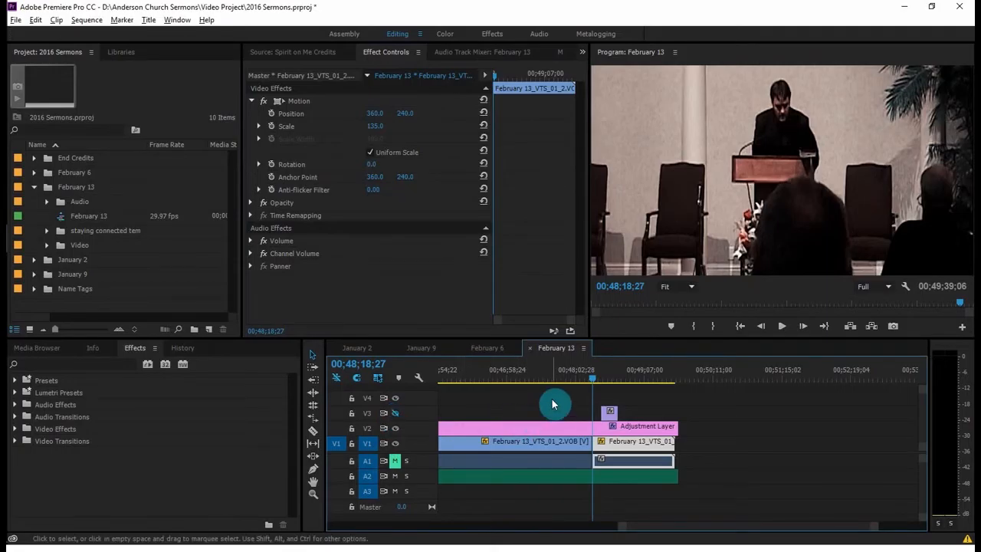
Step: Open the export settings for the February 13 sequence and set the export range to start at 00;48;18;27
{"action": "key", "text": "ctrl+m"}
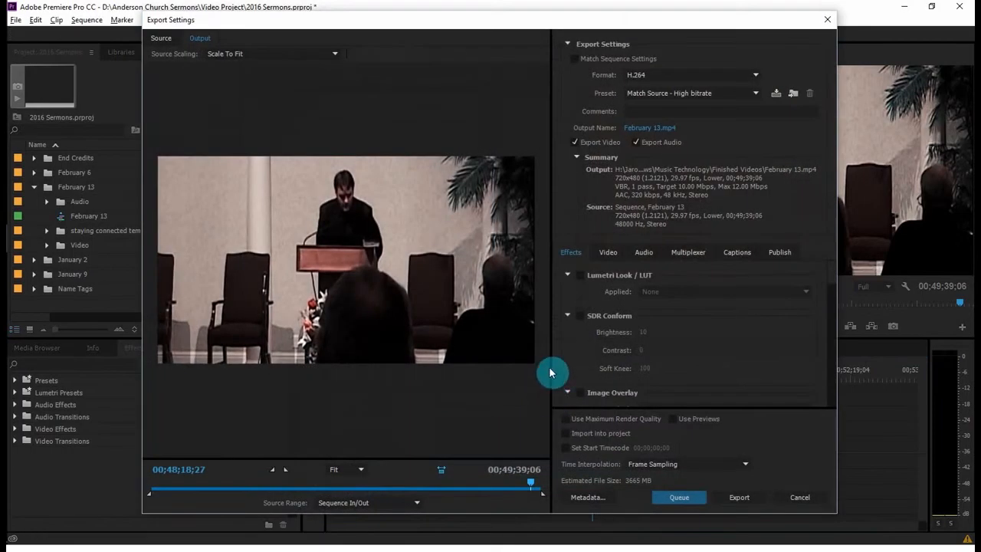
{"action": "left_click", "coordinate": [274, 470]}
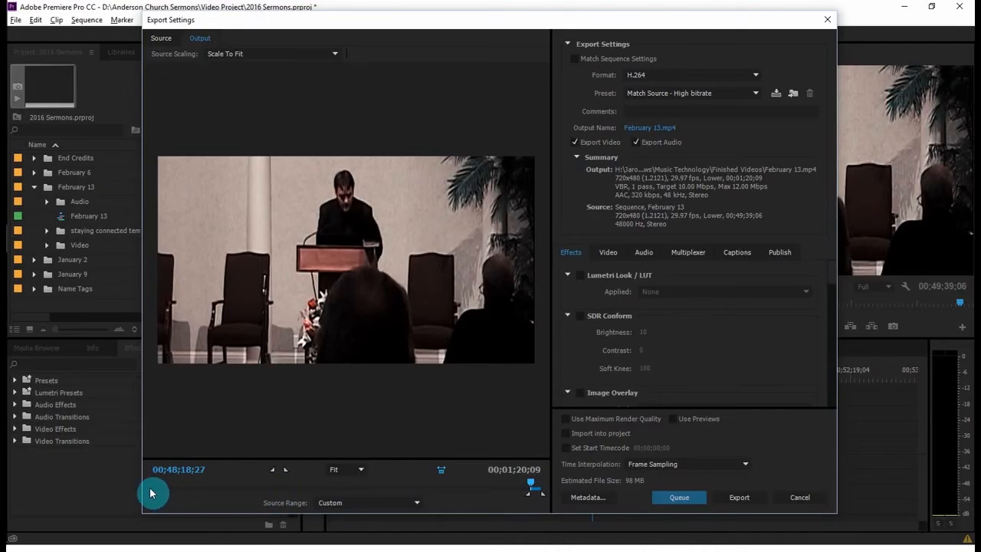
Step: Choose D:\Anderson Church Sermons\2016\February\February 13\Video as the output folder for the exported video
{"action": "left_click", "coordinate": [668, 132]}
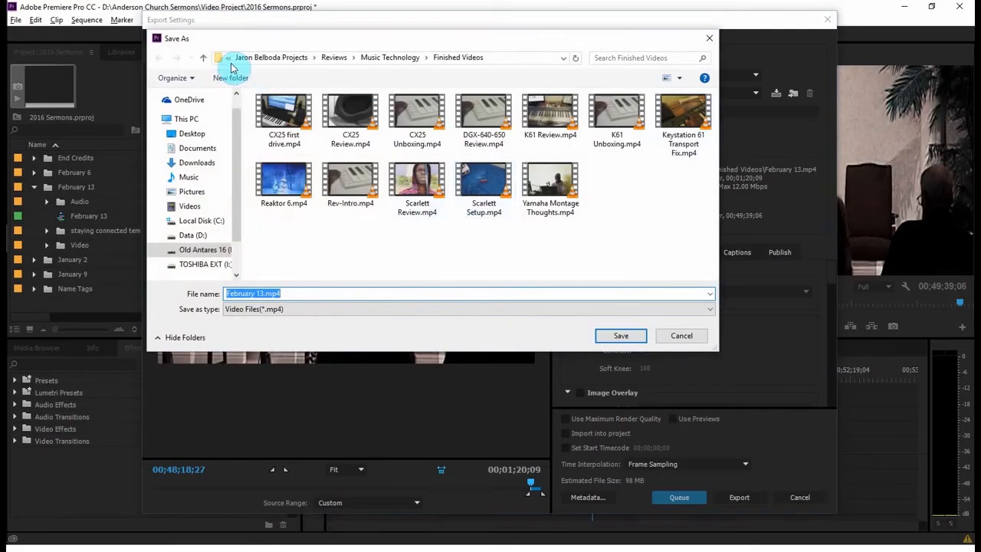
{"action": "left_click", "coordinate": [252, 61]}
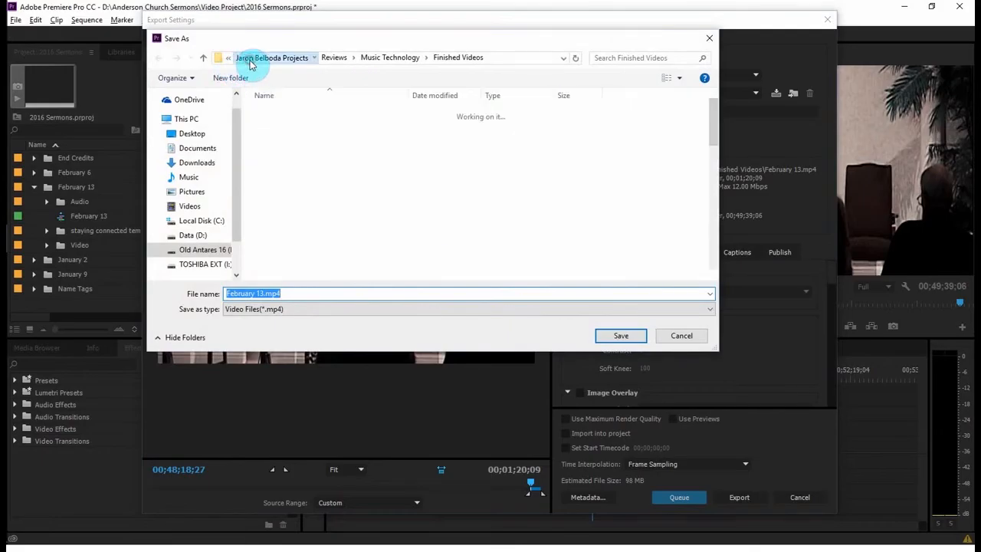
{"action": "left_click", "coordinate": [192, 235]}
{"action": "double_click", "coordinate": [324, 152]}
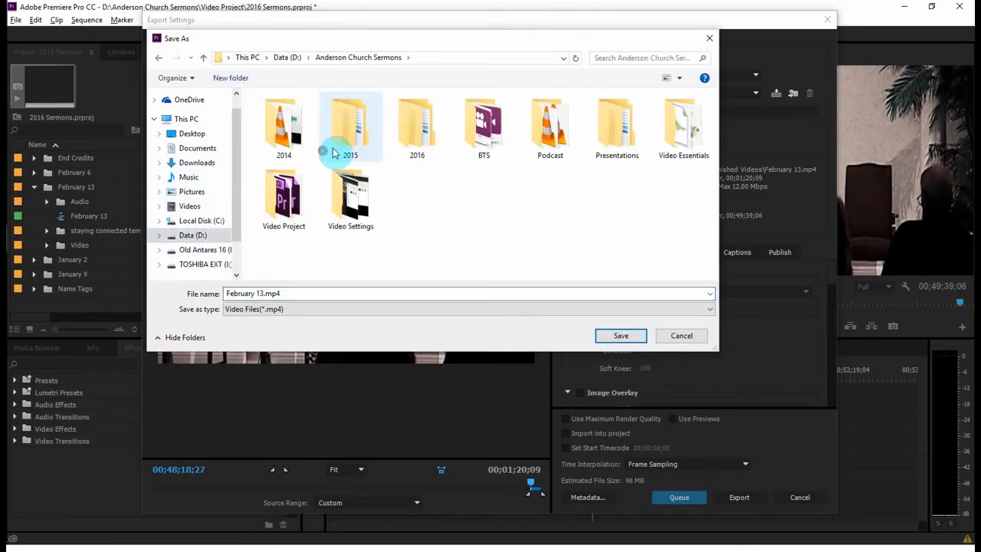
{"action": "double_click", "coordinate": [422, 129]}
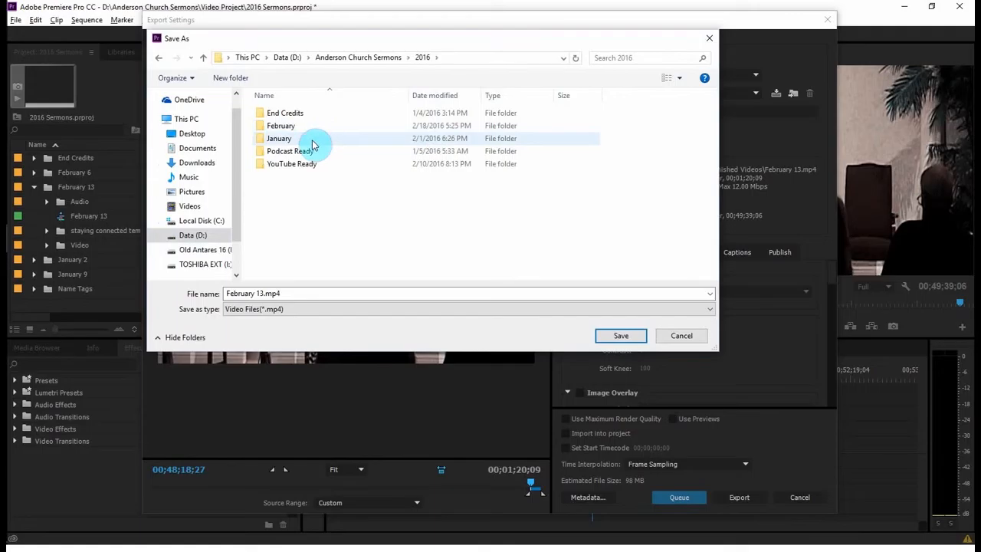
{"action": "double_click", "coordinate": [300, 128]}
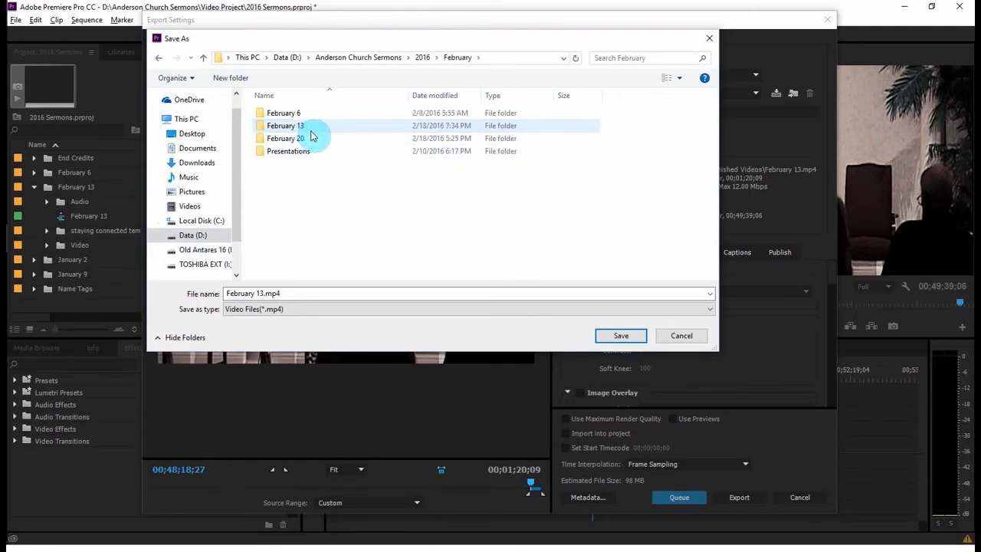
{"action": "double_click", "coordinate": [307, 127]}
{"action": "double_click", "coordinate": [290, 138]}
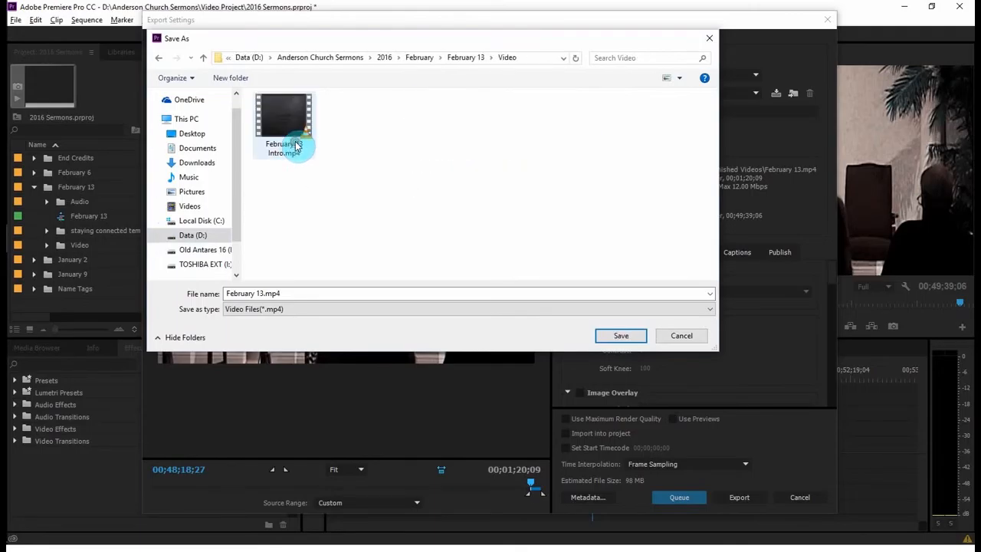
Step: Name the output file February 13 Outtro.mp4, save the name and export the closing section
{"action": "left_click", "coordinate": [341, 291]}
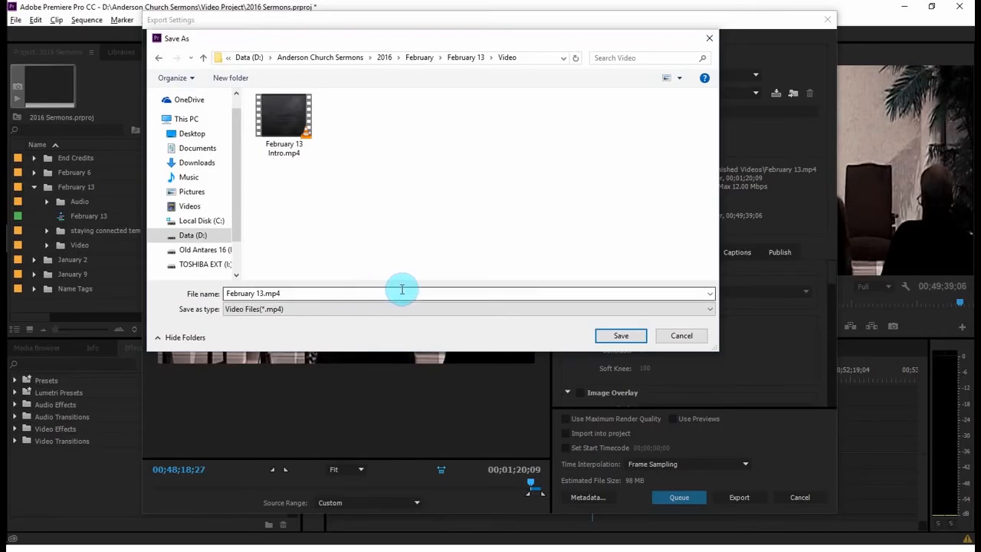
{"action": "double_click", "coordinate": [303, 291]}
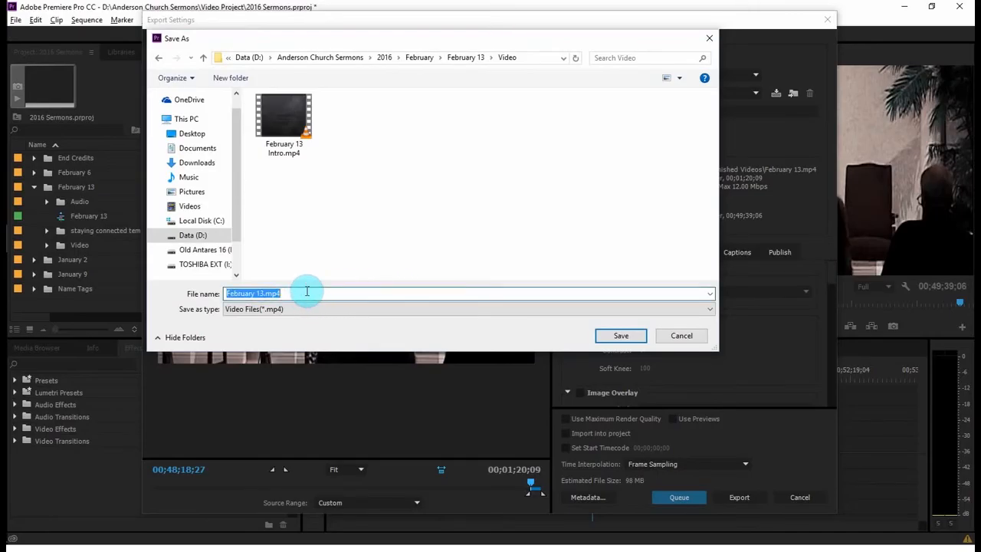
{"action": "key", "text": "End"}
{"action": "key", "text": "Left"}
{"action": "key", "text": "Left"}
{"action": "key", "text": "Left"}
{"action": "key", "text": "Left"}
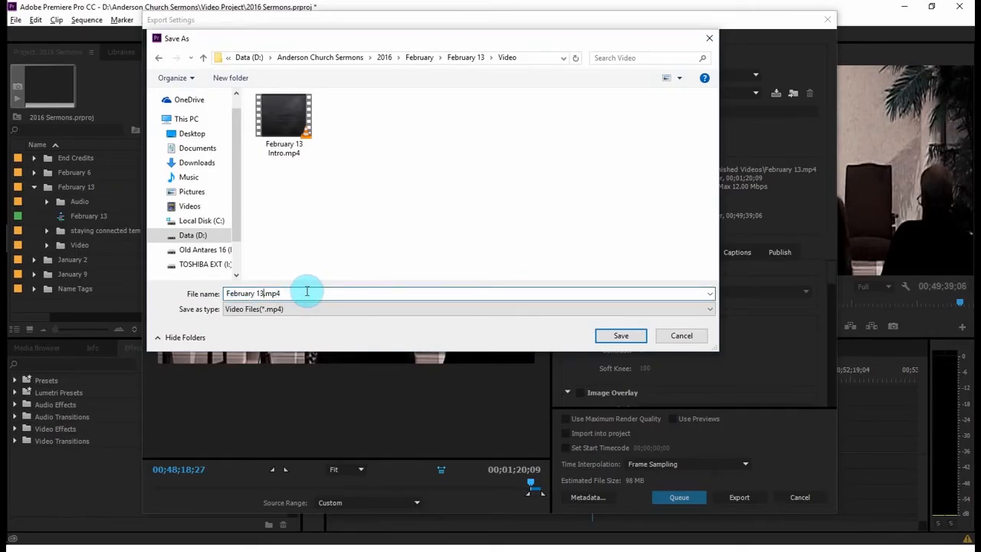
{"action": "type", "text": "Outtro"}
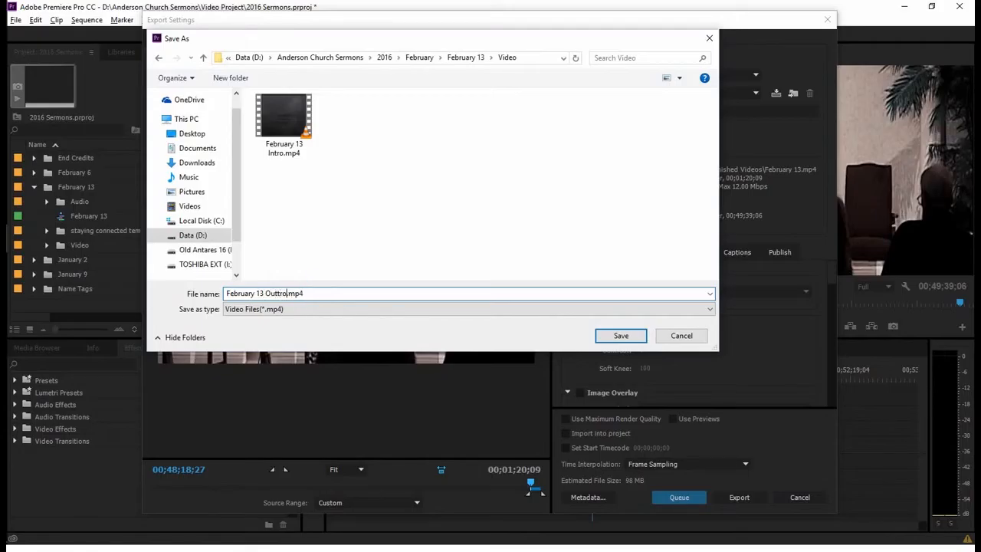
{"action": "left_click", "coordinate": [621, 336]}
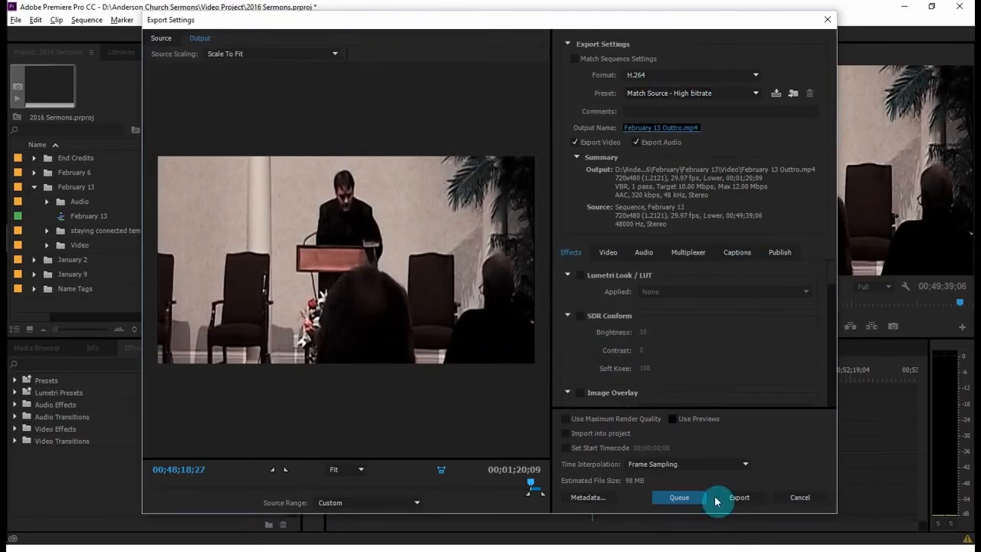
{"action": "left_click", "coordinate": [749, 502]}
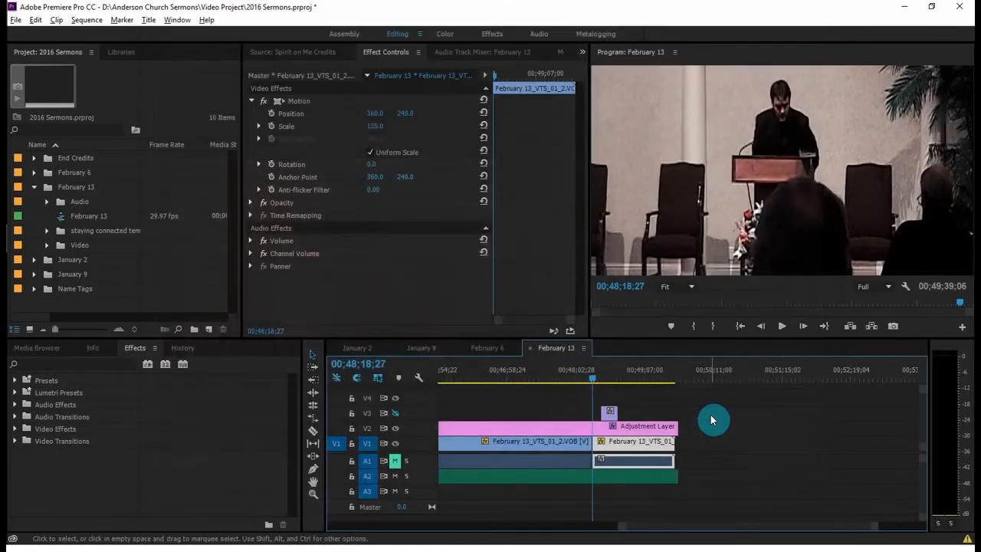
Step: Expand the Video bin under February 13 and open it in its own window
{"action": "left_click", "coordinate": [47, 245]}
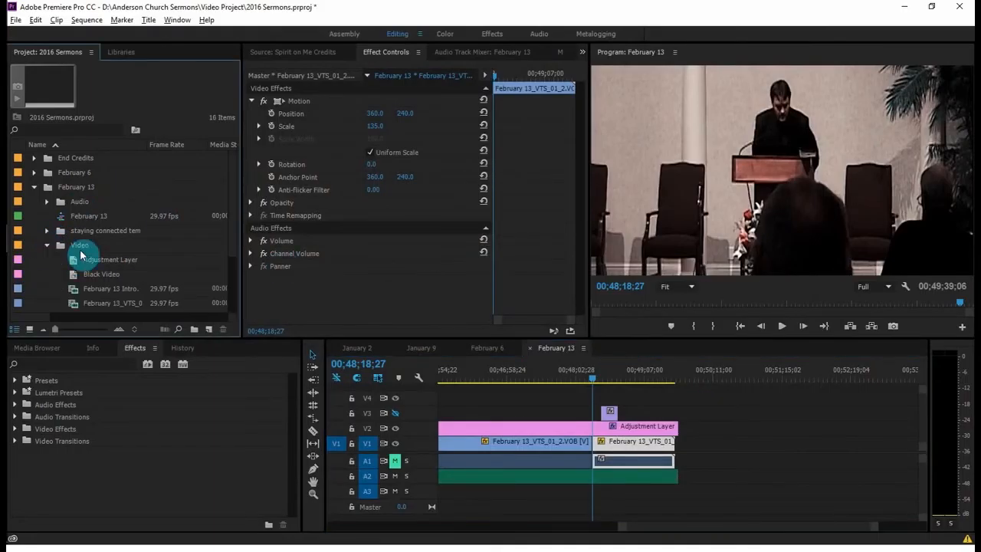
{"action": "double_click", "coordinate": [62, 246]}
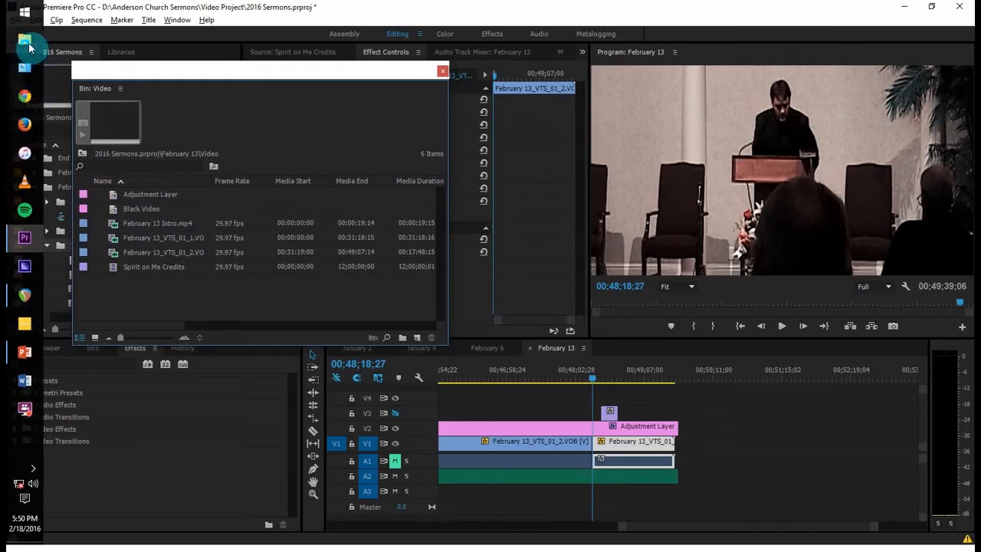
Step: Switch to File Explorer, open the 2016 folder in Anderson Church Sermons on drive D and pin it to Quick access
{"action": "right_click", "coordinate": [29, 48]}
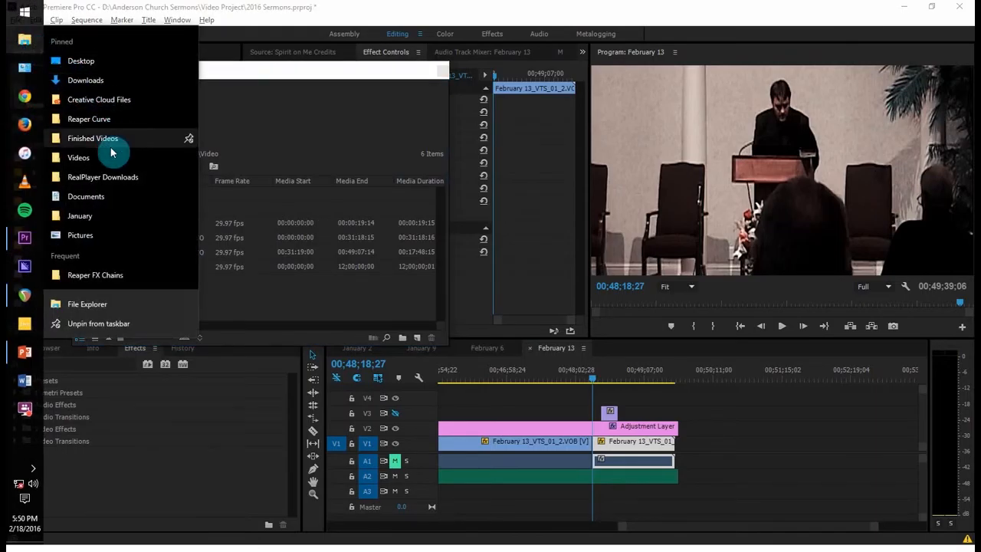
{"action": "left_click", "coordinate": [105, 303]}
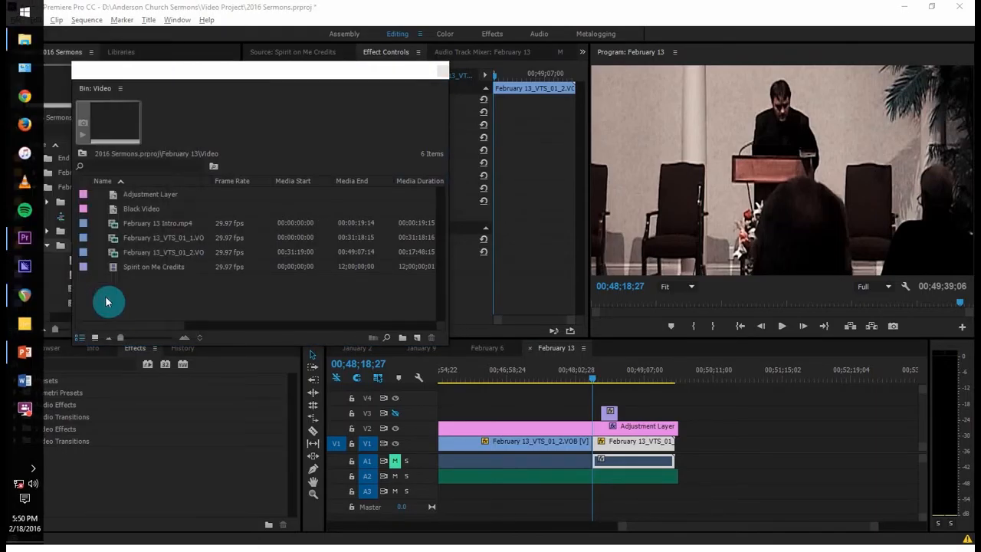
{"action": "left_click", "coordinate": [458, 398]}
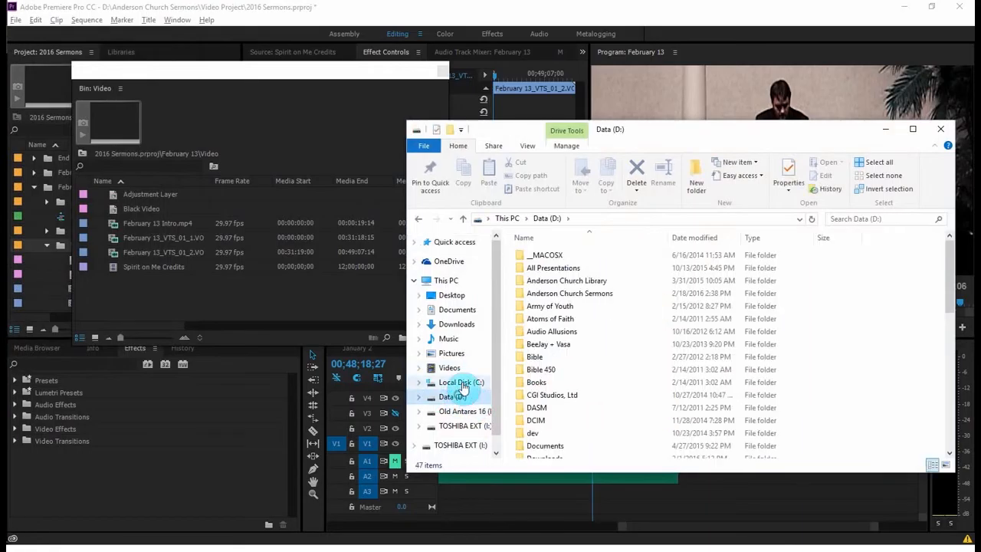
{"action": "double_click", "coordinate": [596, 293]}
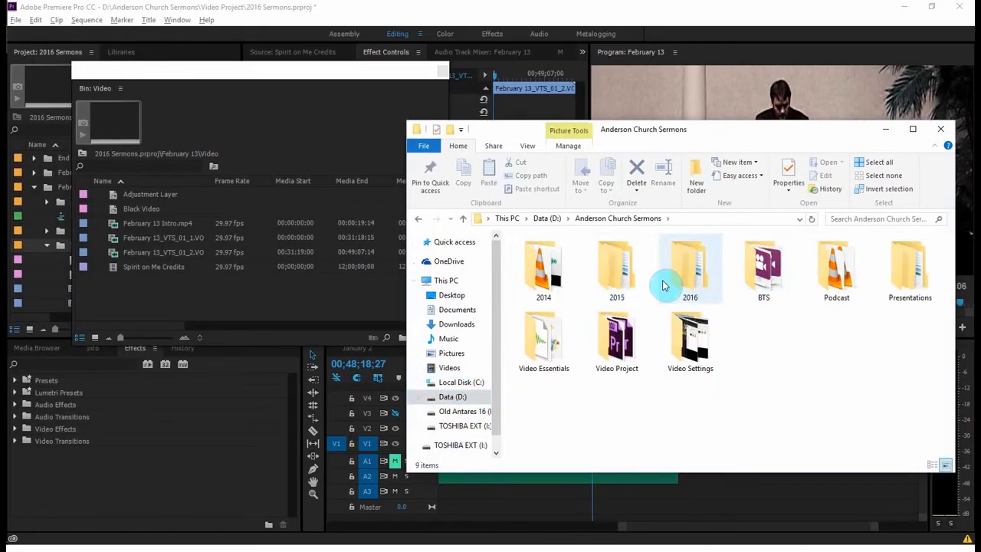
{"action": "double_click", "coordinate": [687, 275]}
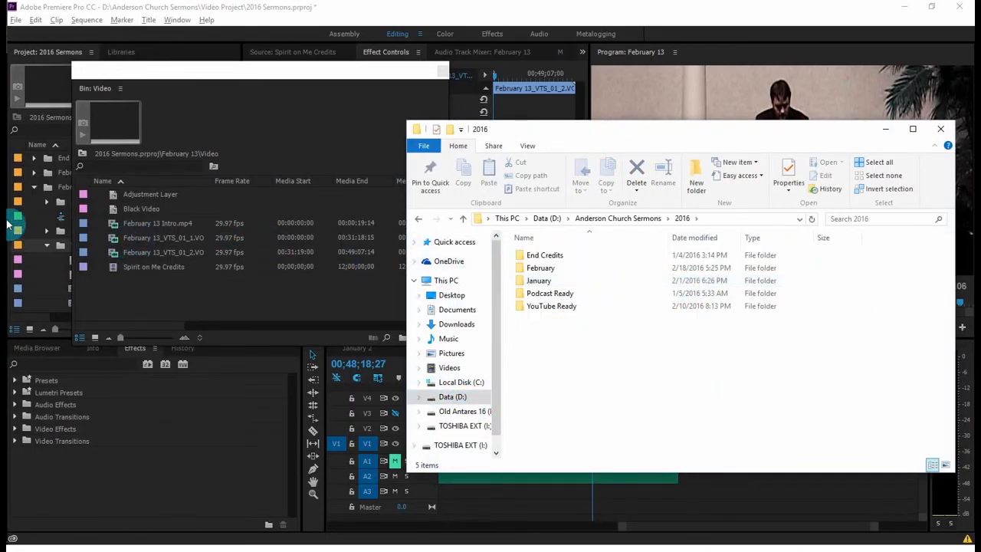
{"action": "left_click", "coordinate": [430, 175]}
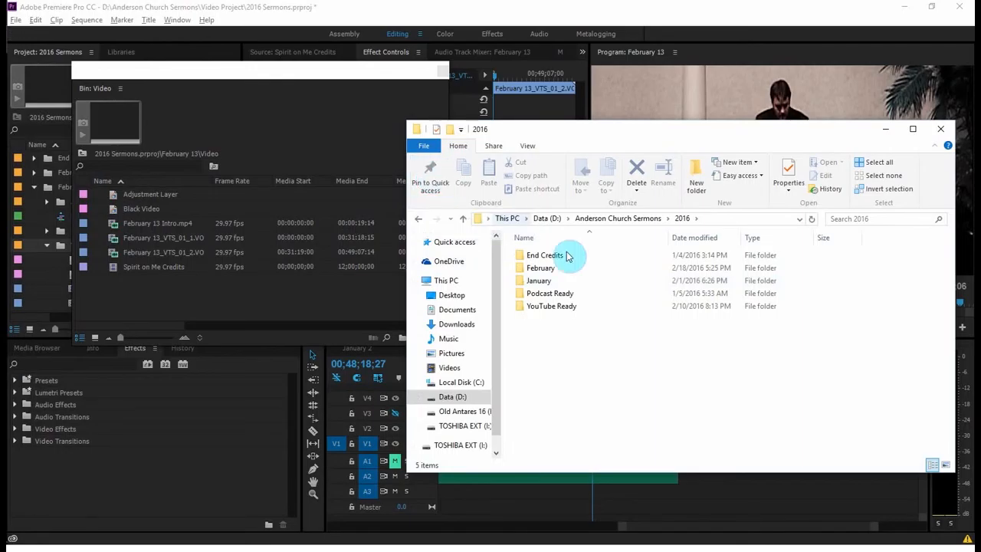
Step: Browse to the Video folder inside February\February 13
{"action": "double_click", "coordinate": [524, 270]}
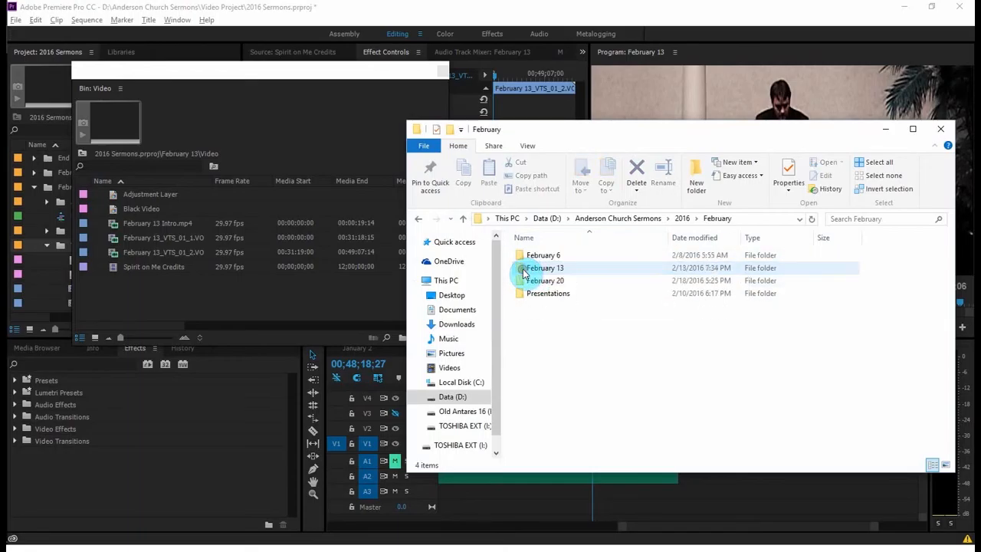
{"action": "double_click", "coordinate": [522, 270]}
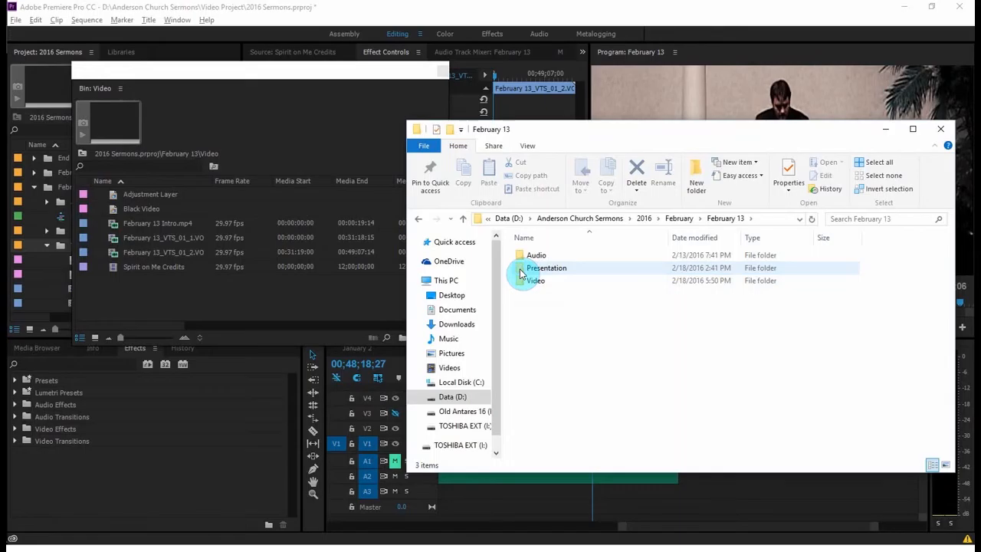
{"action": "double_click", "coordinate": [528, 281]}
Step: Check File Explorer's list of pinned folders for the 2016 folder, then return to the Video folder
{"action": "mouse_move", "coordinate": [15, 92]}
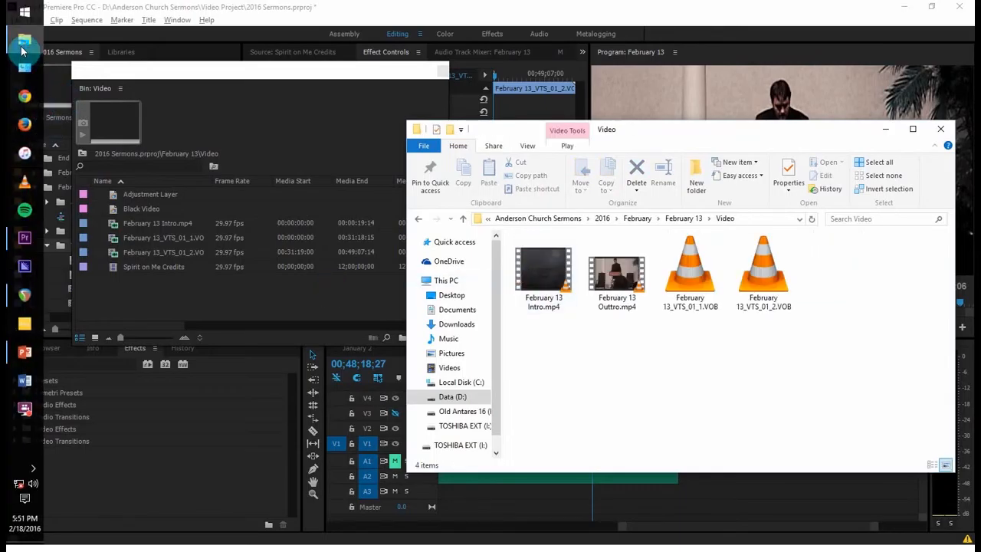
{"action": "right_click", "coordinate": [22, 52]}
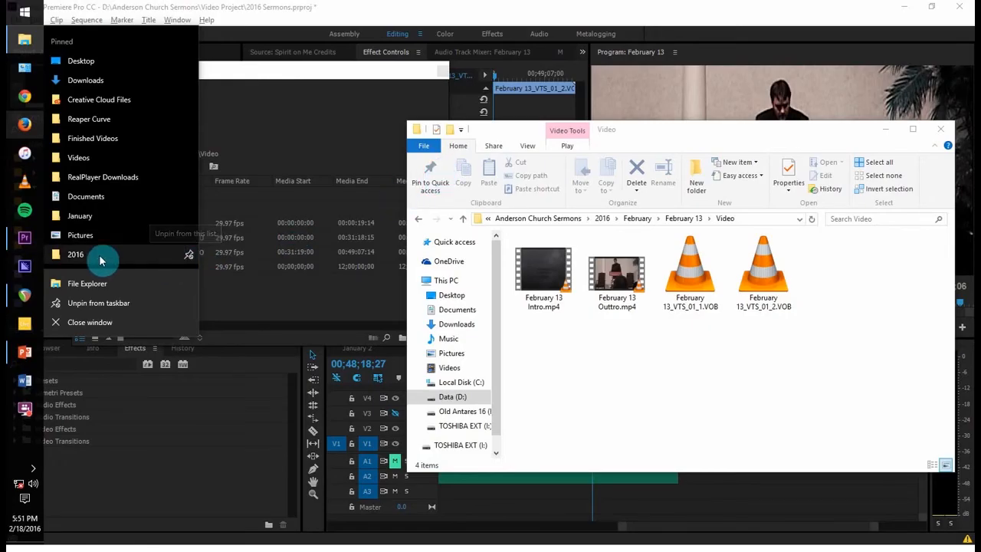
{"action": "left_click", "coordinate": [692, 361]}
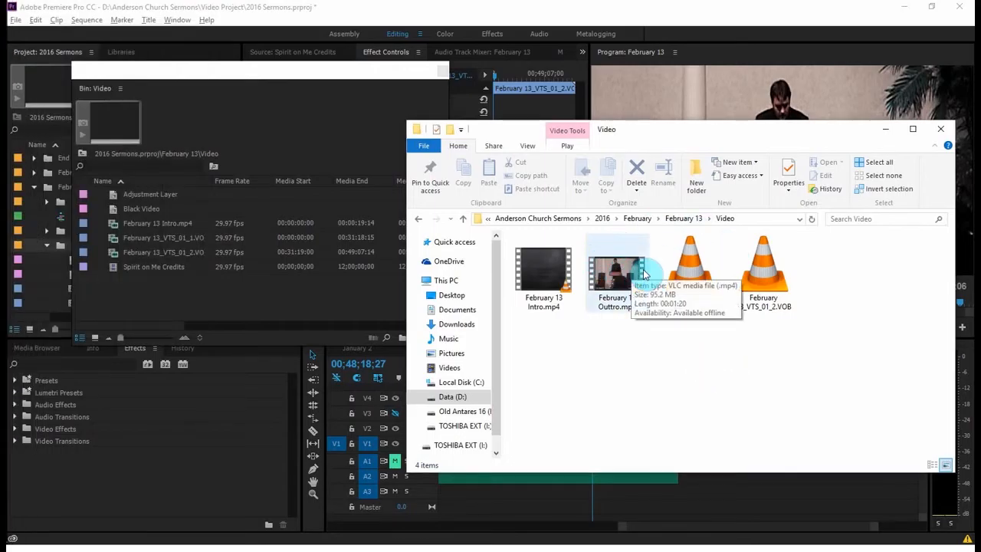
Step: Import February 13 Outtro.mp4 into the Video bin, then minimize File Explorer and close the bin window
{"action": "left_click_drag", "start_coordinate": [613, 280], "coordinate": [158, 305]}
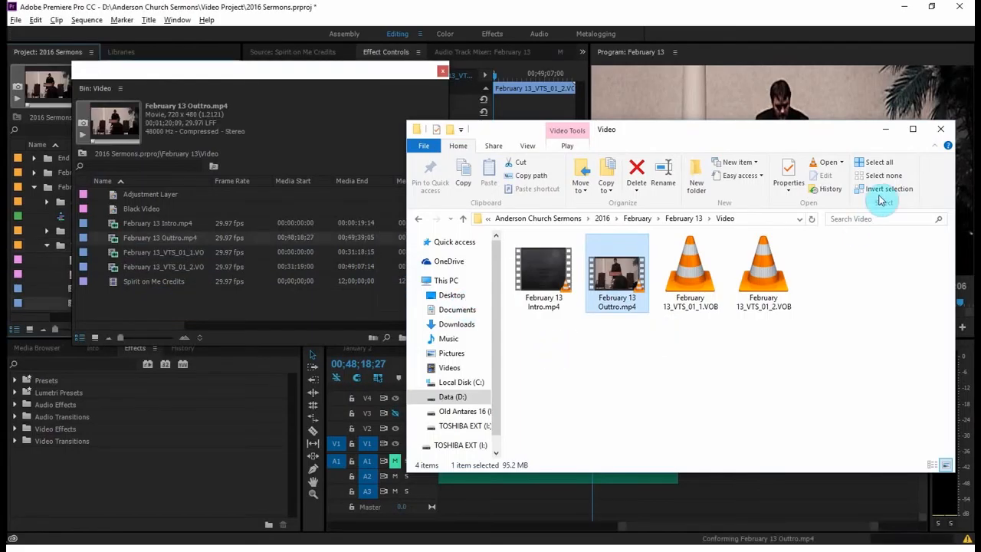
{"action": "left_click", "coordinate": [885, 129]}
{"action": "left_click", "coordinate": [442, 71]}
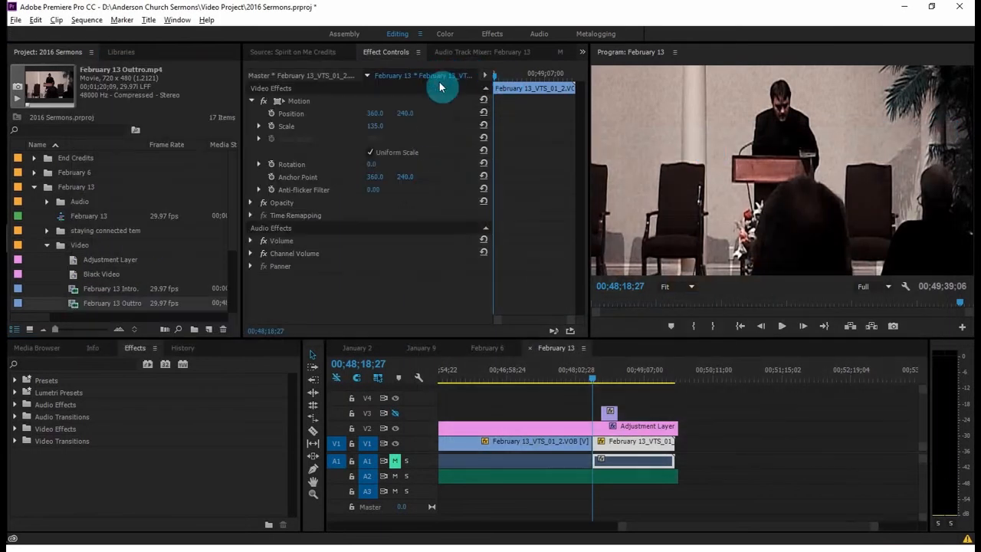
Step: Load February 13 Outtro.mp4 in the Source monitor and replace the closing sermon clip on V1 with it
{"action": "left_click", "coordinate": [620, 446]}
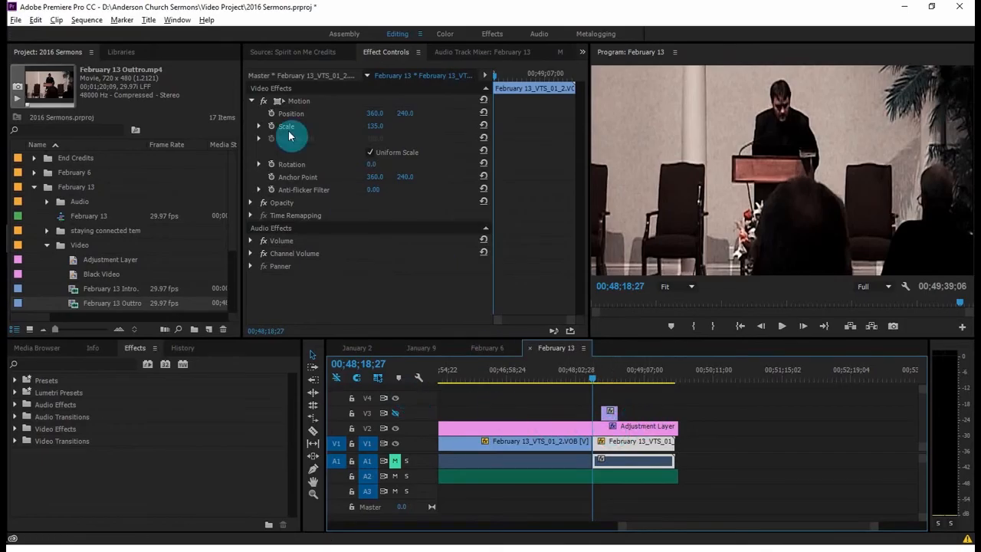
{"action": "left_click", "coordinate": [292, 52]}
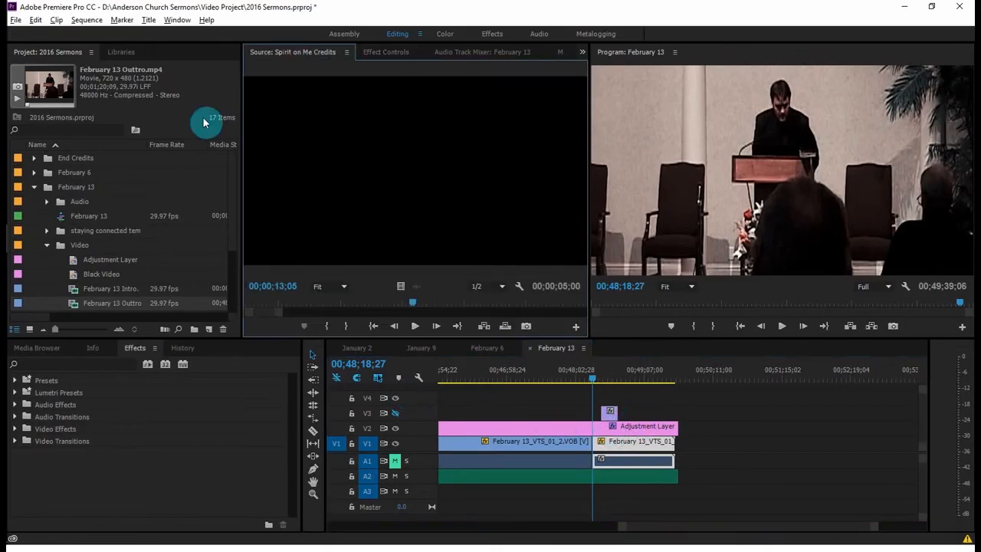
{"action": "left_click", "coordinate": [81, 305]}
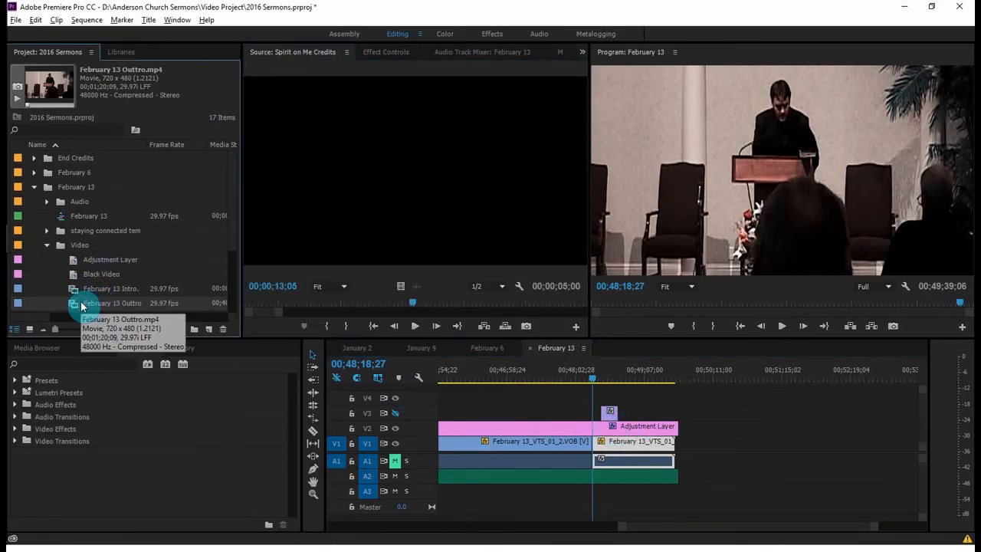
{"action": "left_click_drag", "start_coordinate": [81, 305], "coordinate": [421, 202]}
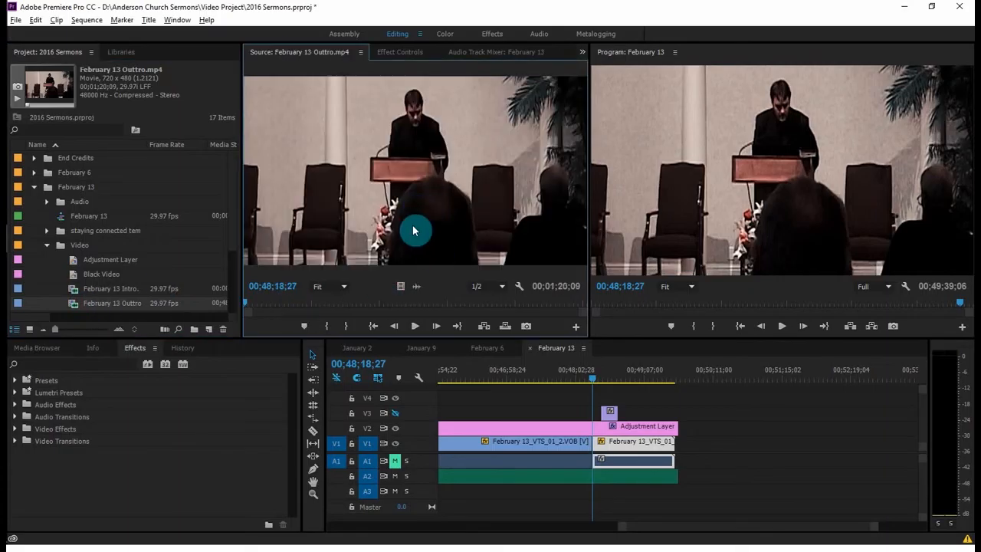
{"action": "right_click", "coordinate": [618, 440]}
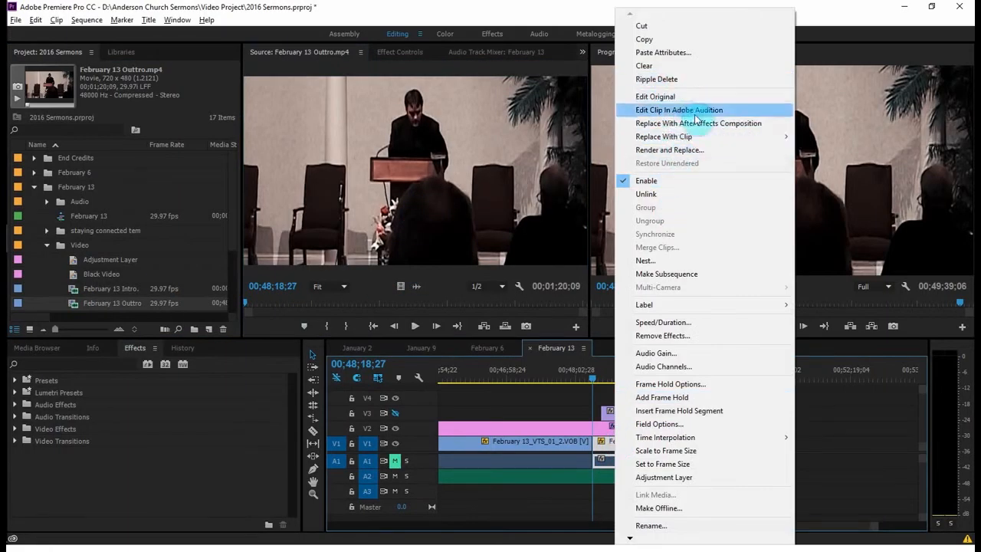
{"action": "mouse_move", "coordinate": [705, 137]}
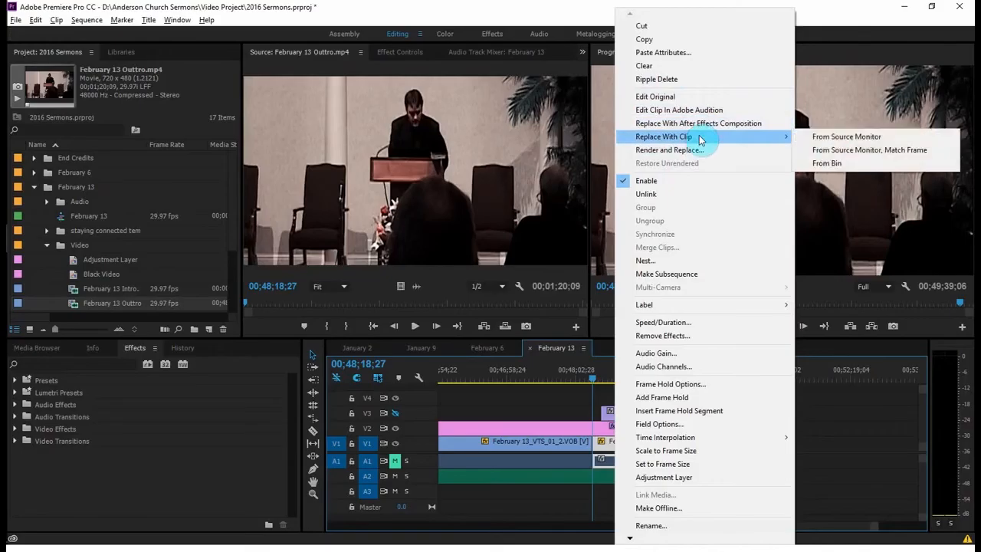
{"action": "left_click", "coordinate": [879, 141]}
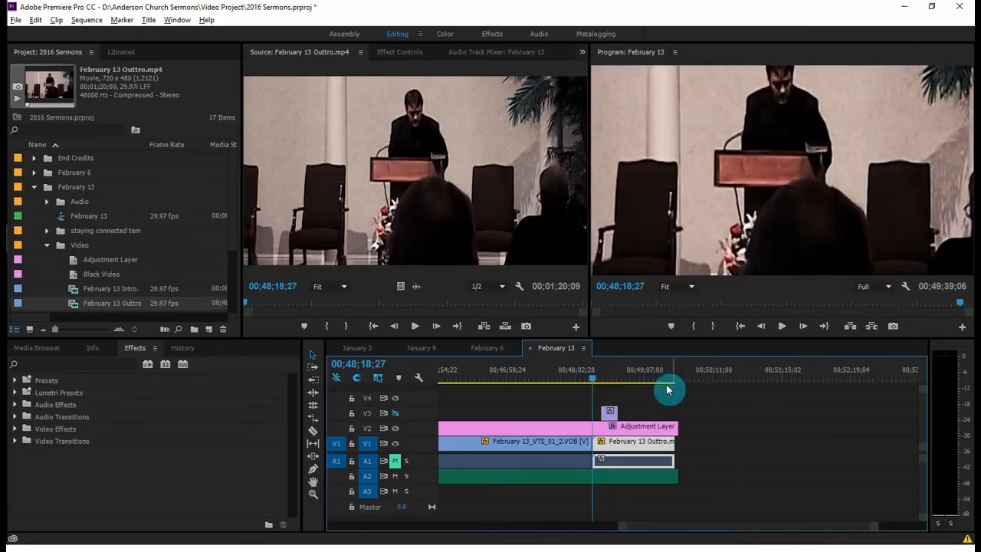
Step: Set the Motion scale of the February 13 Outtro.mp4 clip on the timeline to 100
{"action": "left_click_drag", "start_coordinate": [592, 381], "coordinate": [598, 382]}
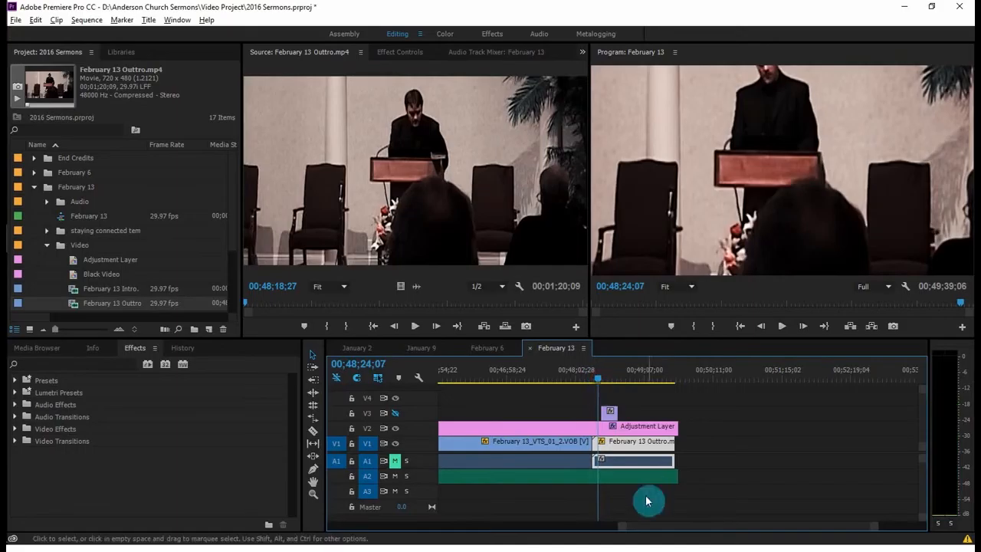
{"action": "left_click", "coordinate": [360, 52]}
{"action": "left_click", "coordinate": [494, 7]}
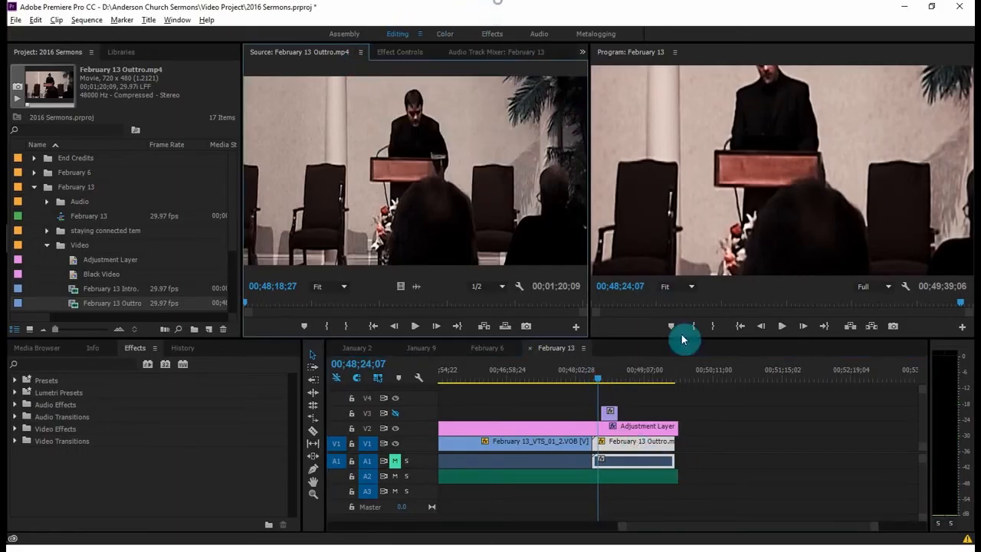
{"action": "left_click", "coordinate": [392, 52]}
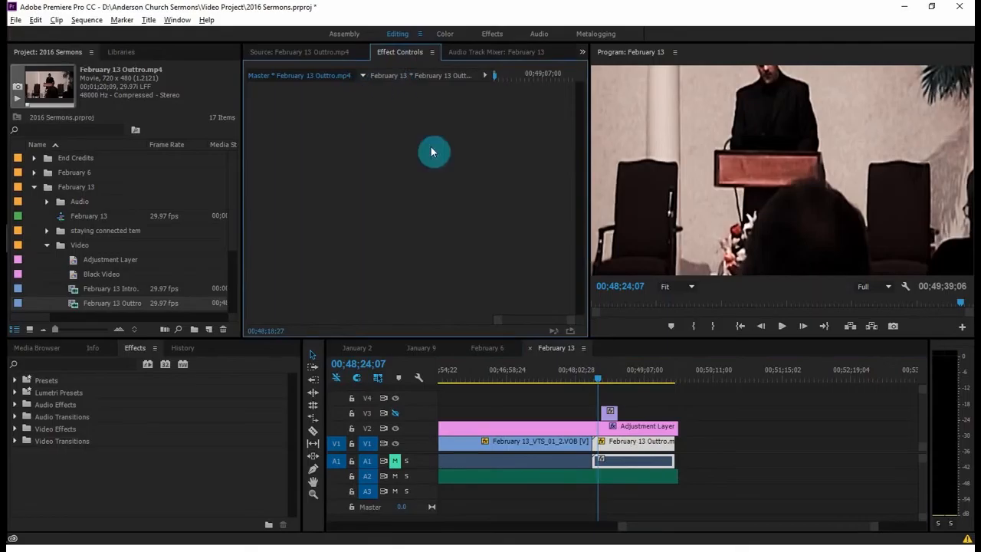
{"action": "left_click", "coordinate": [640, 445]}
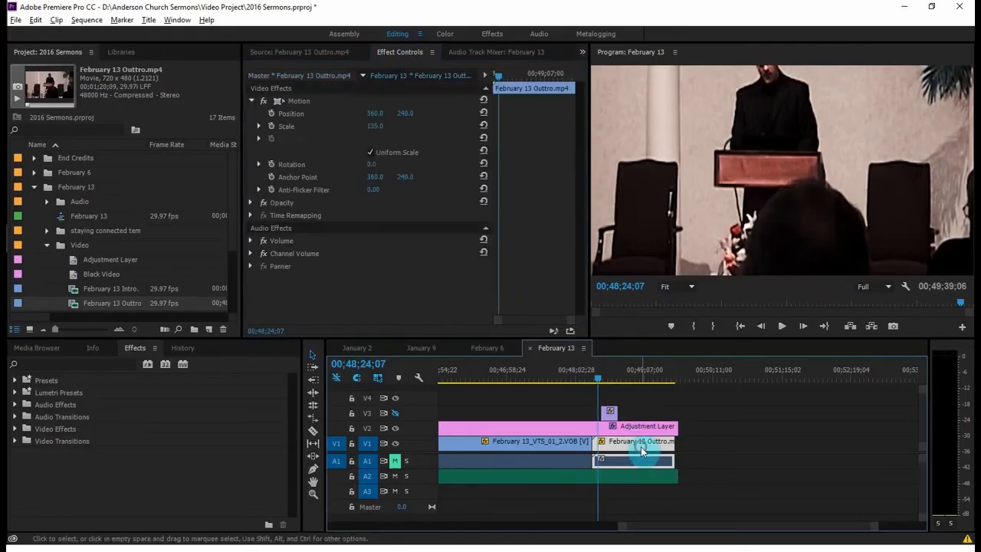
{"action": "left_click", "coordinate": [379, 126]}
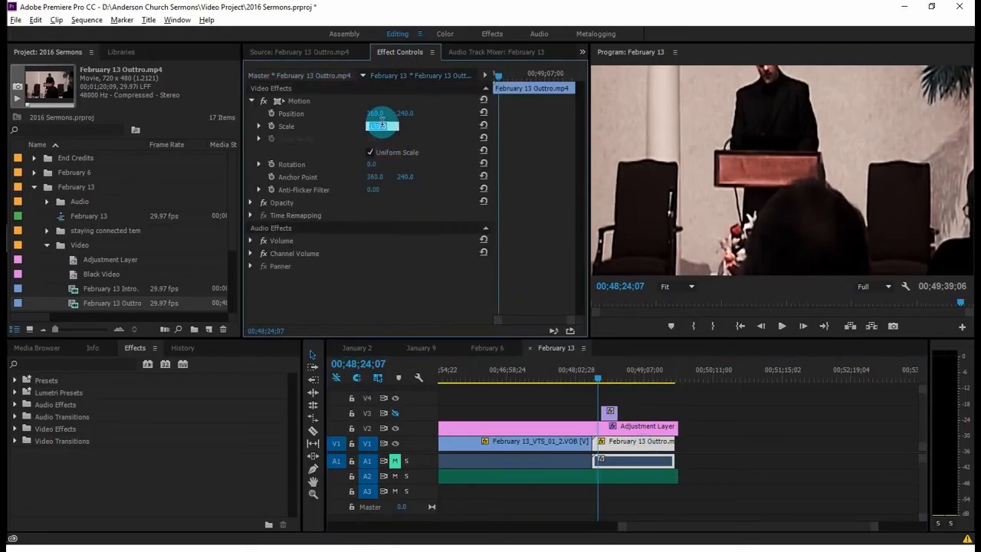
{"action": "key", "text": "Return"}
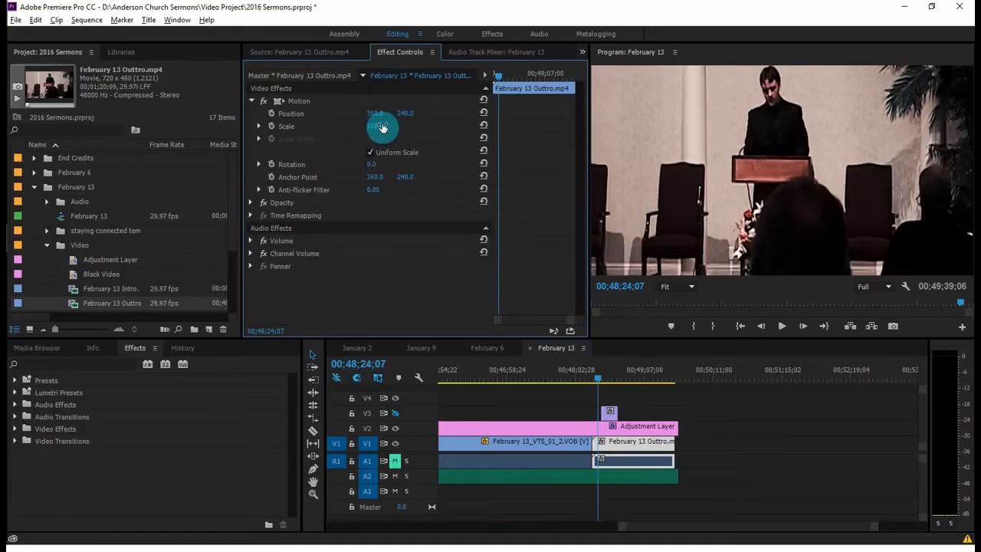
{"action": "left_click", "coordinate": [320, 52]}
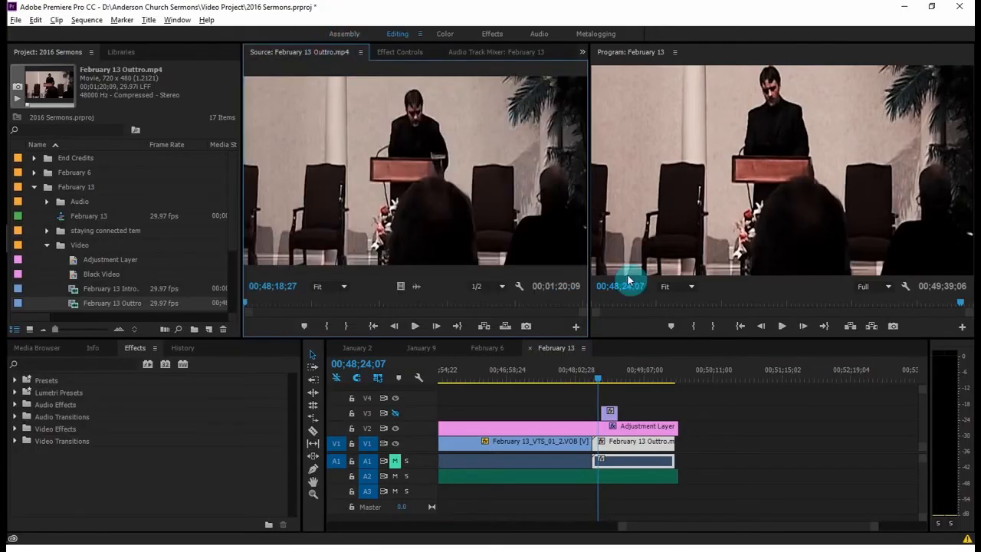
Step: Enable Position and Scale keyframing at the first frame of the outro clip, 00;48;18;27
{"action": "left_click_drag", "start_coordinate": [603, 381], "coordinate": [595, 379]}
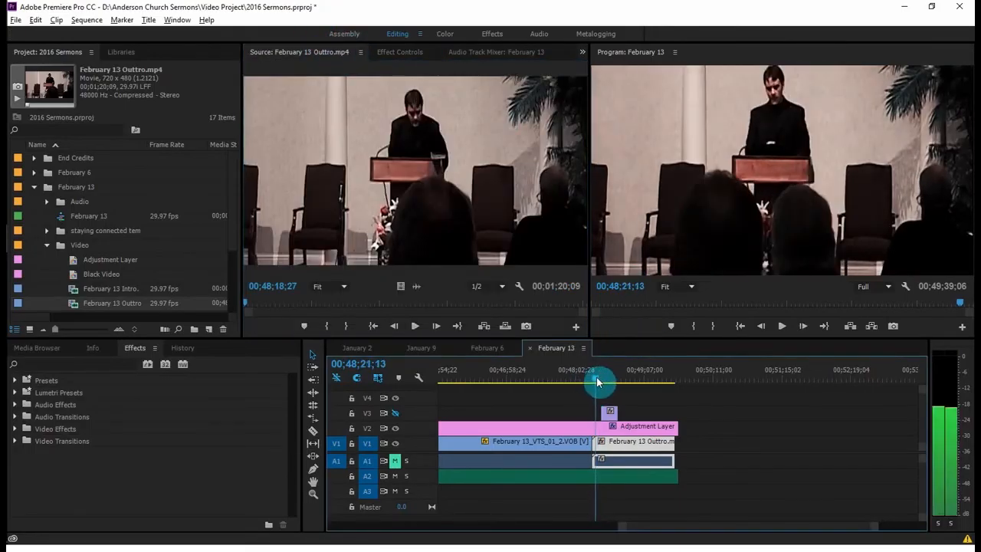
{"action": "left_click", "coordinate": [403, 51]}
{"action": "left_click", "coordinate": [527, 139]}
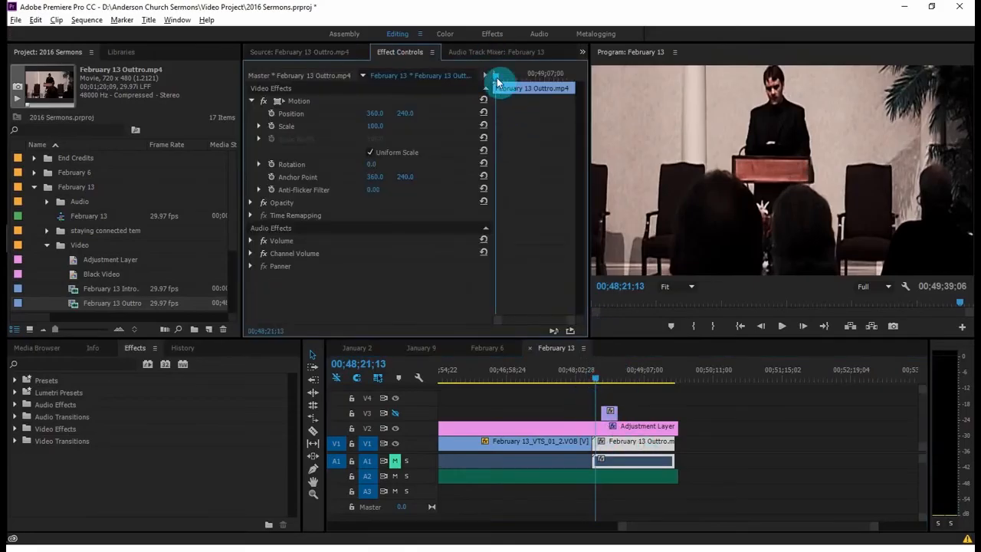
{"action": "left_click_drag", "start_coordinate": [497, 82], "coordinate": [493, 83]}
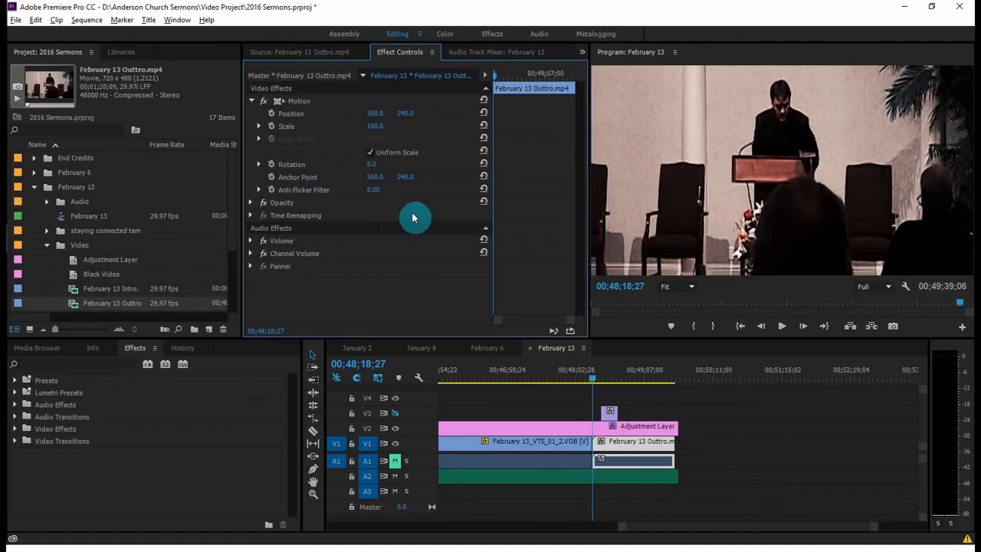
{"action": "left_click", "coordinate": [271, 115]}
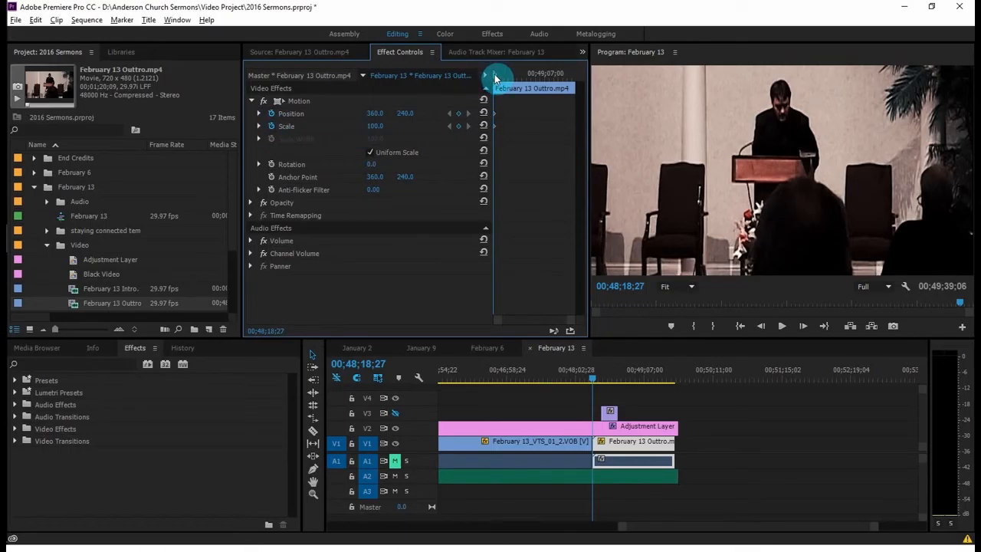
Step: Add Position and Scale keyframes to the outro clip at 00;48;42;02
{"action": "left_click_drag", "start_coordinate": [494, 77], "coordinate": [499, 80]}
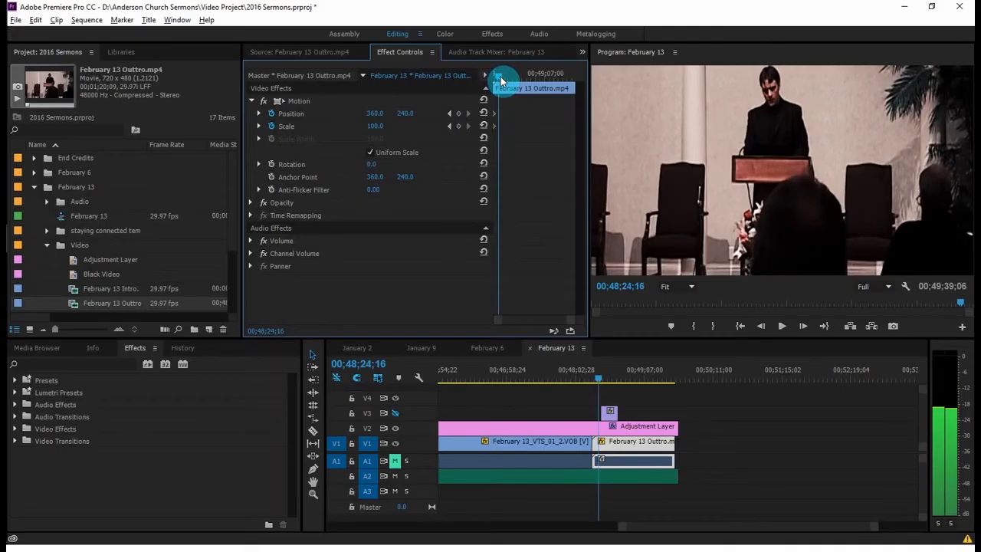
{"action": "mouse_move", "coordinate": [501, 80]}
{"action": "left_mouse_down"}
{"action": "mouse_move", "coordinate": [492, 81]}
{"action": "mouse_move", "coordinate": [519, 87]}
{"action": "left_mouse_up"}
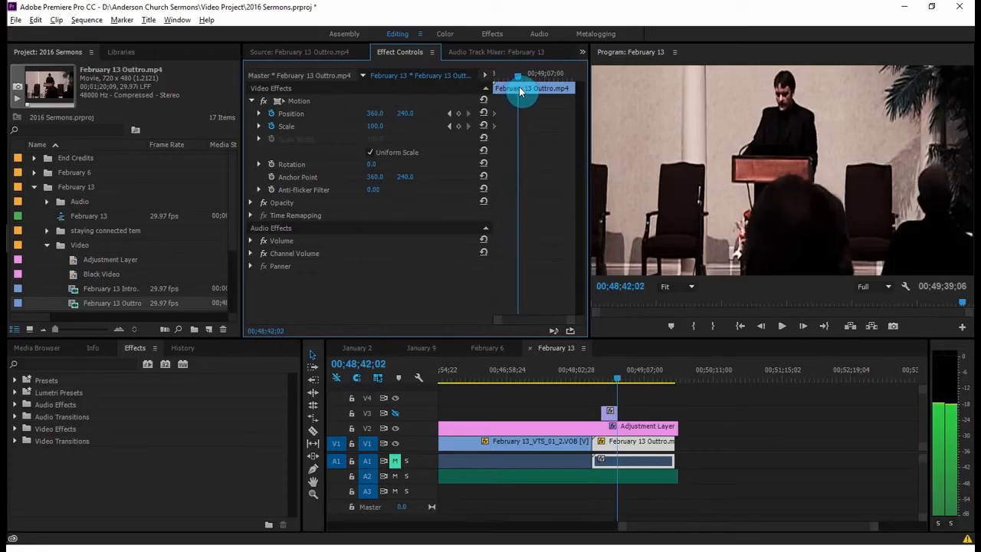
{"action": "left_click", "coordinate": [458, 115]}
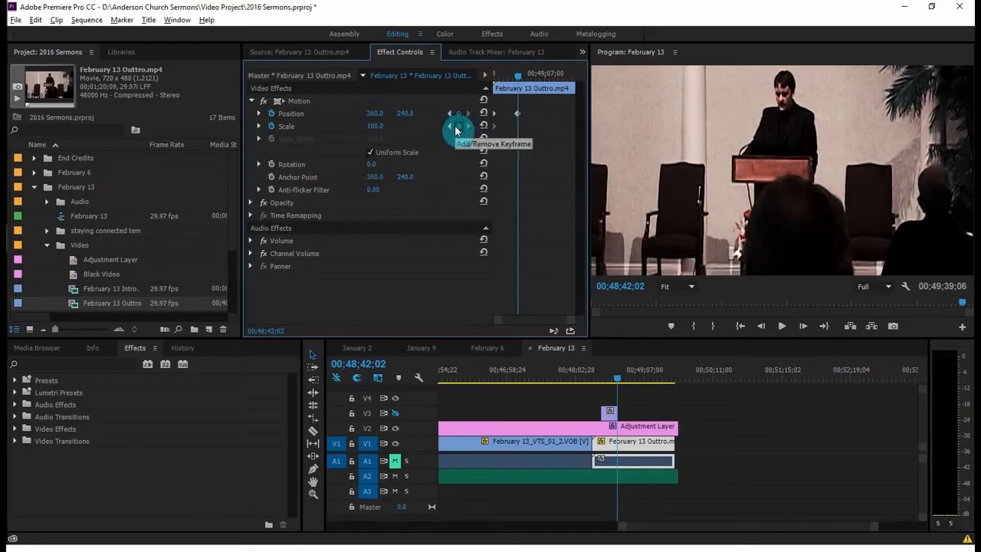
{"action": "left_click", "coordinate": [456, 127]}
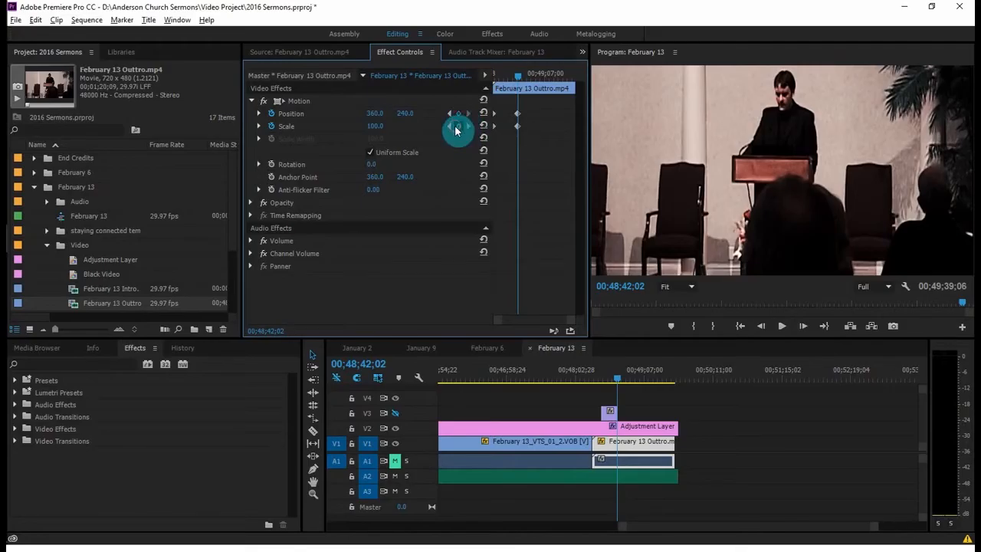
Step: Set the outro clip's second keyframes to position 183, 358 and scale 51
{"action": "left_click", "coordinate": [377, 115]}
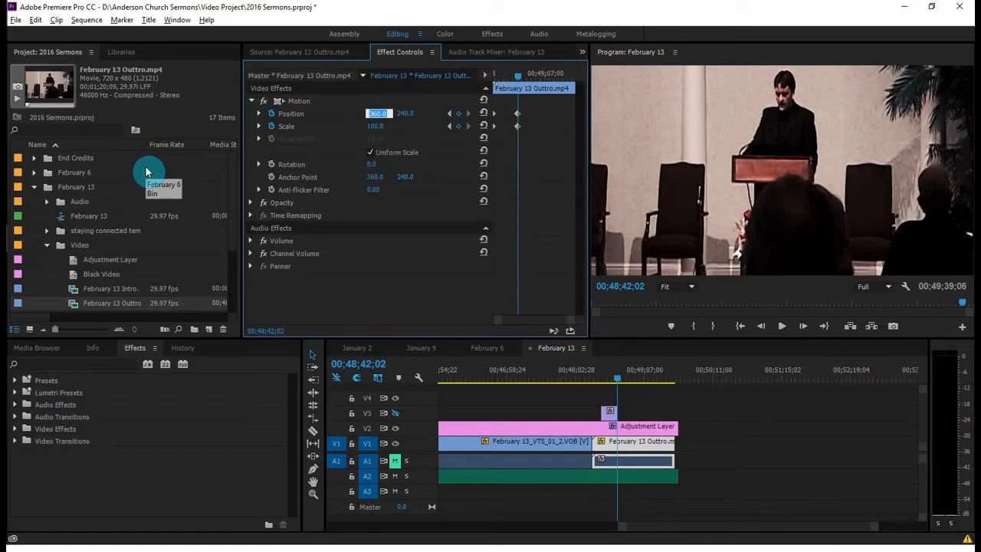
{"action": "type", "text": "1"}
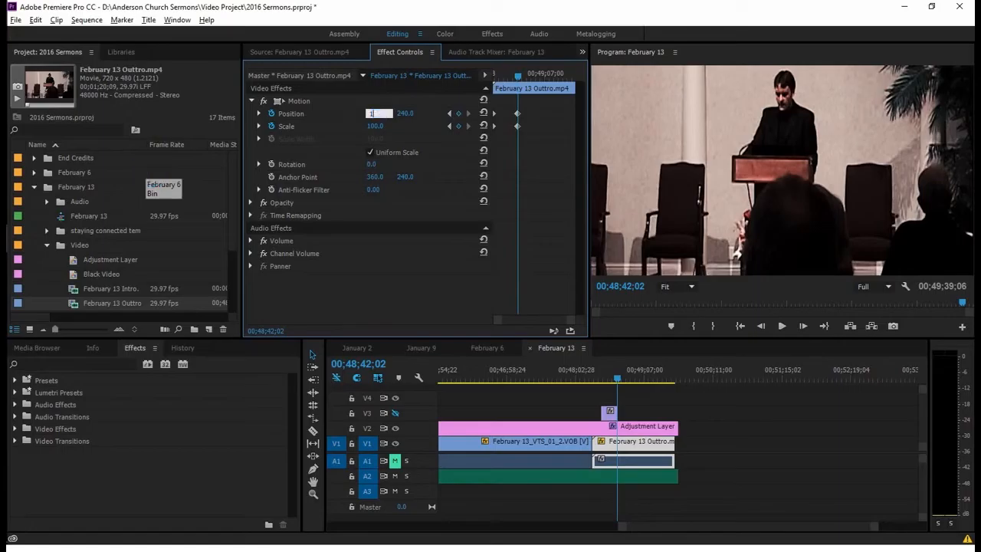
{"action": "type", "text": "83"}
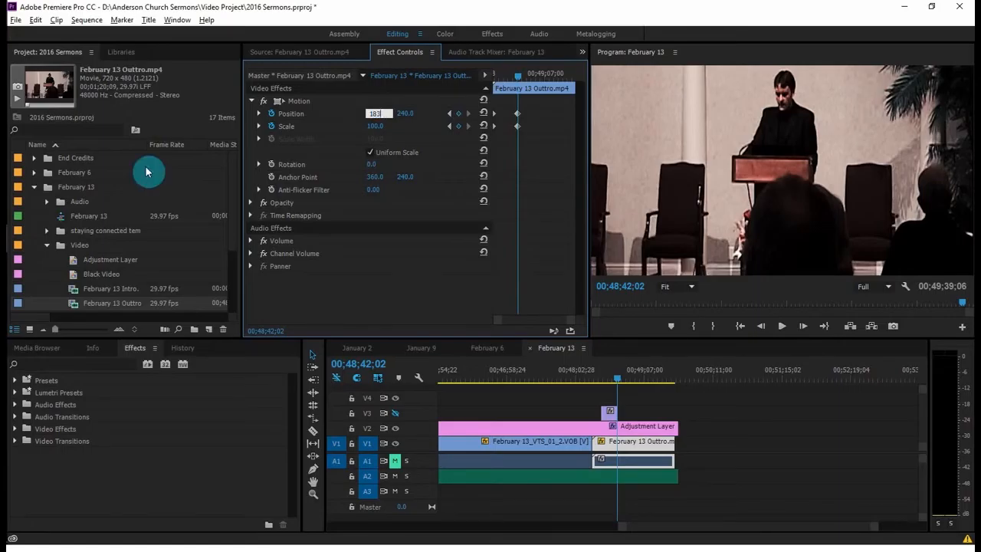
{"action": "key", "text": "Tab"}
{"action": "type", "text": "3"}
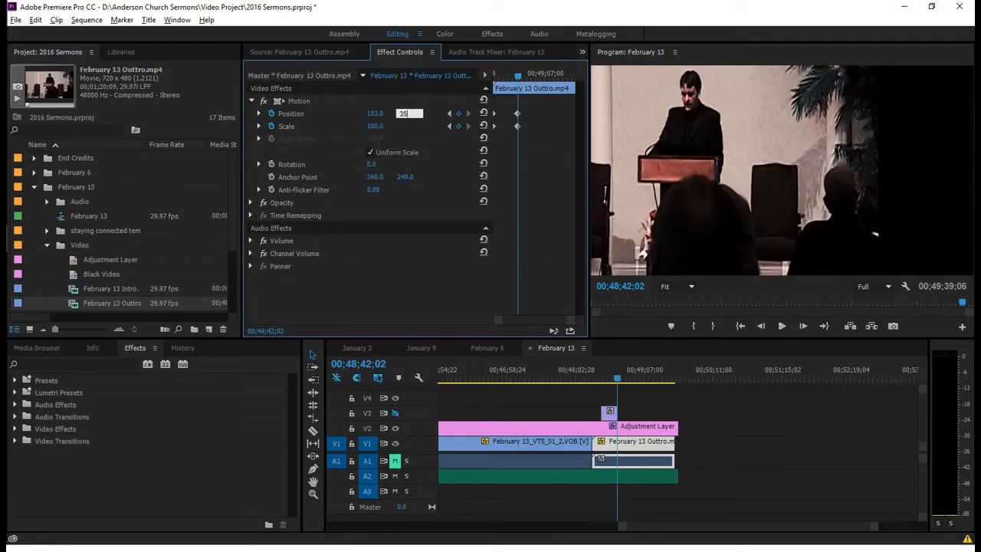
{"action": "type", "text": "58"}
{"action": "key", "text": "Tab"}
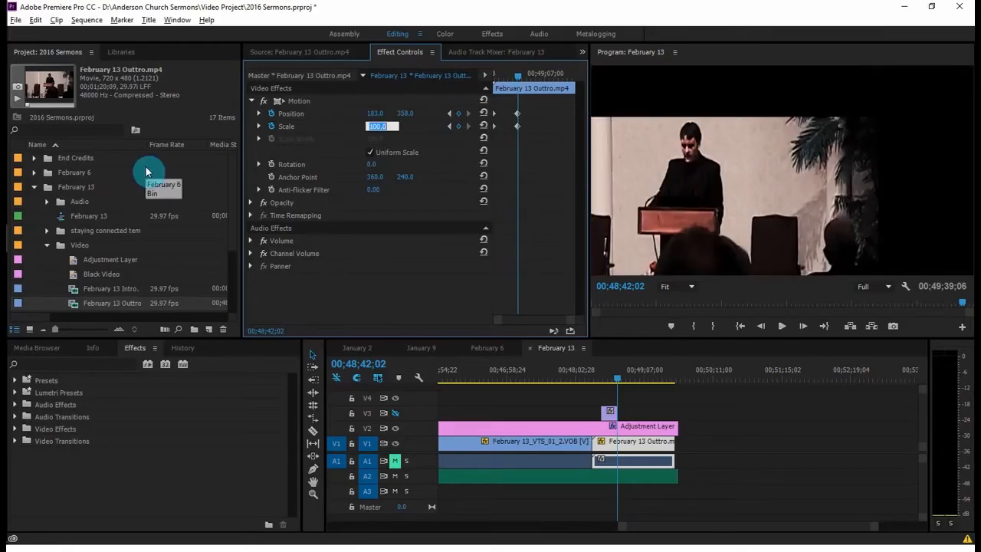
{"action": "type", "text": "51"}
{"action": "key", "text": "Return"}
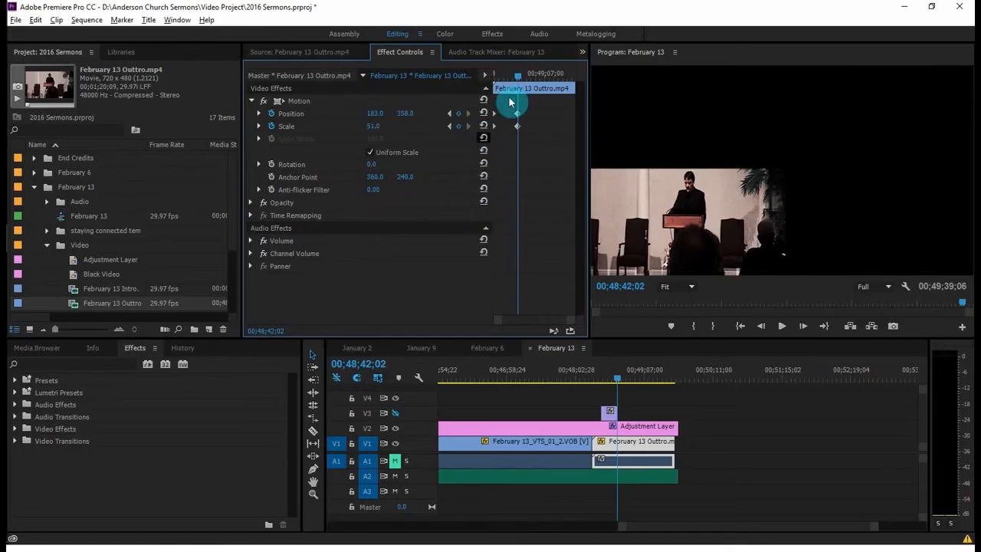
Step: Play the outro clip from its first frame to preview the shrinking motion
{"action": "left_click_drag", "start_coordinate": [520, 78], "coordinate": [489, 112]}
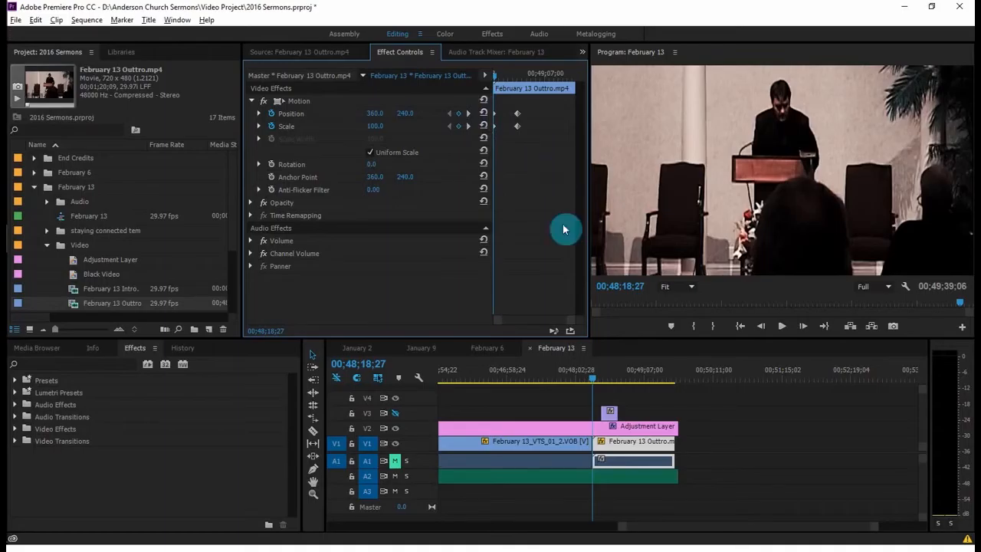
{"action": "key", "text": "space"}
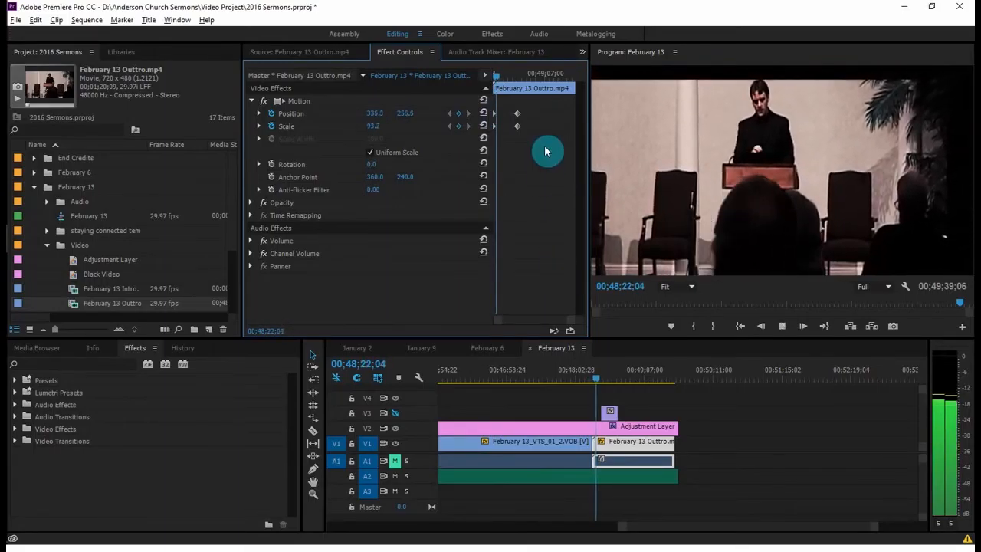
{"action": "key", "text": "space"}
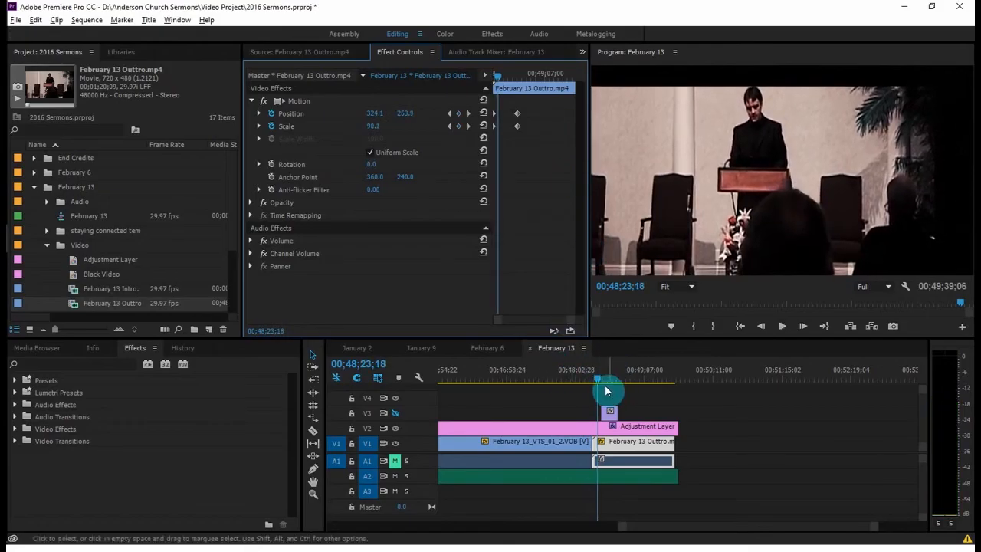
Step: Examine the Motion settings of the main sermon clip that precedes the outro at several points
{"action": "left_click_drag", "start_coordinate": [600, 381], "coordinate": [555, 389]}
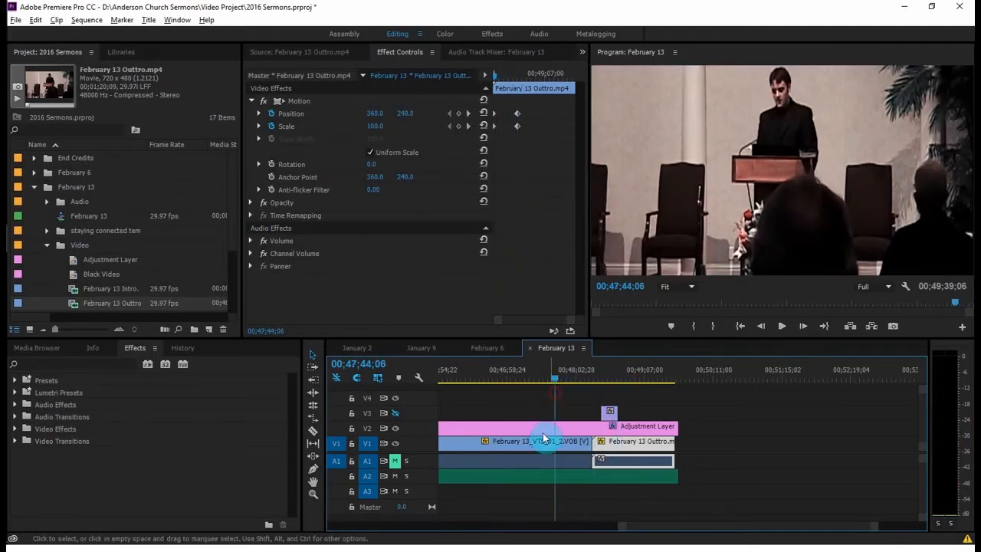
{"action": "left_click", "coordinate": [518, 447]}
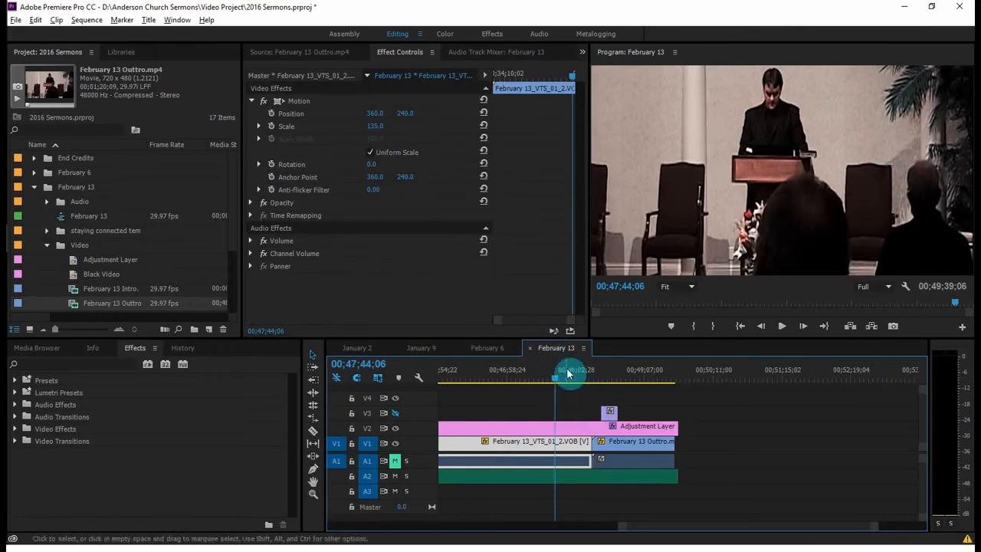
{"action": "left_click_drag", "start_coordinate": [559, 376], "coordinate": [524, 380]}
{"action": "left_click", "coordinate": [521, 447]}
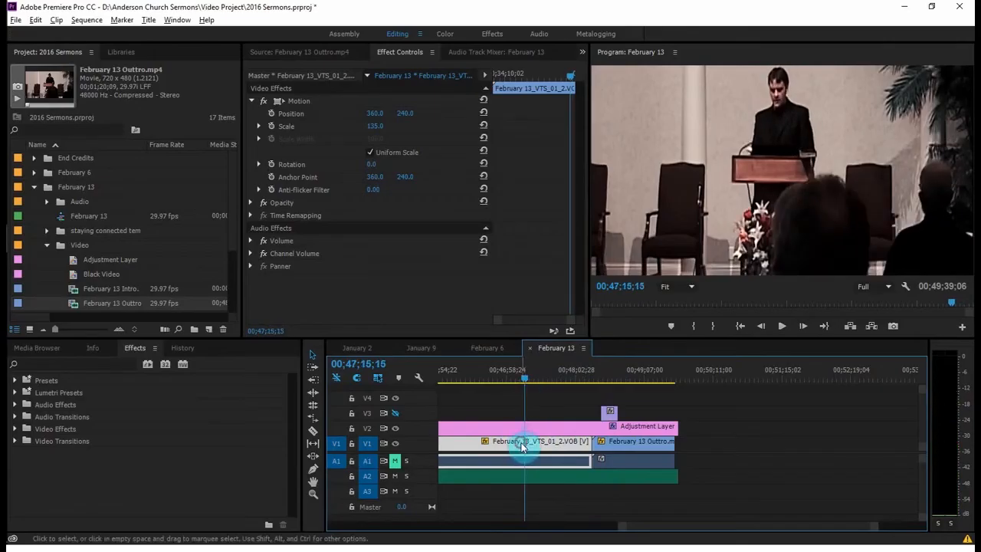
{"action": "left_click", "coordinate": [568, 72]}
{"action": "left_click", "coordinate": [569, 74]}
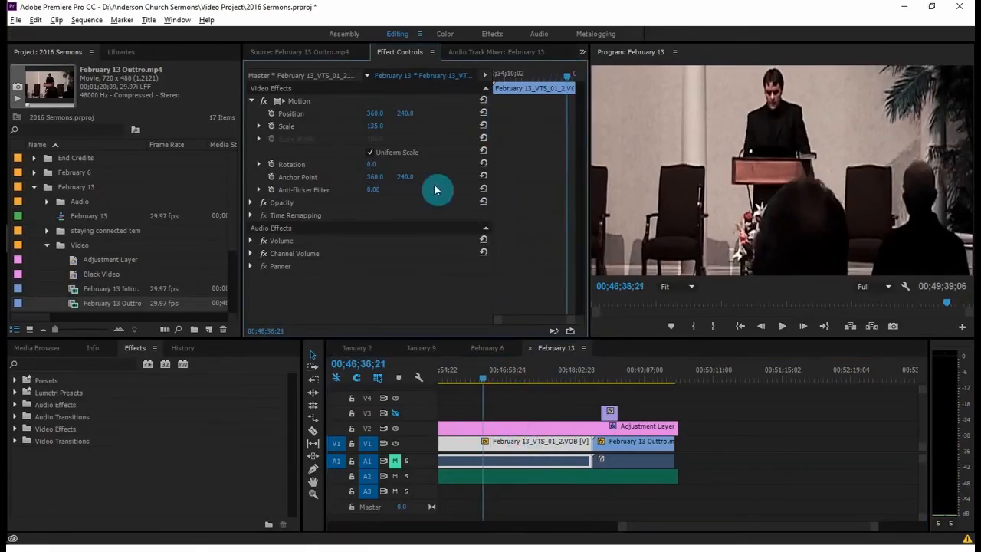
Step: Add Position and Scale keyframes to the main sermon clip at 00;46;36;21
{"action": "left_click", "coordinate": [271, 113]}
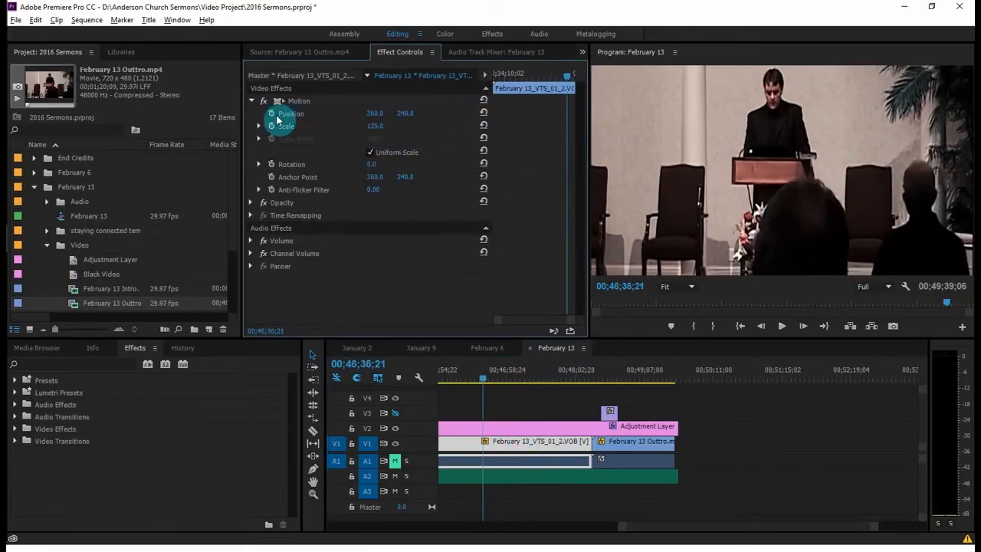
{"action": "left_click", "coordinate": [272, 126]}
{"action": "left_click", "coordinate": [569, 76]}
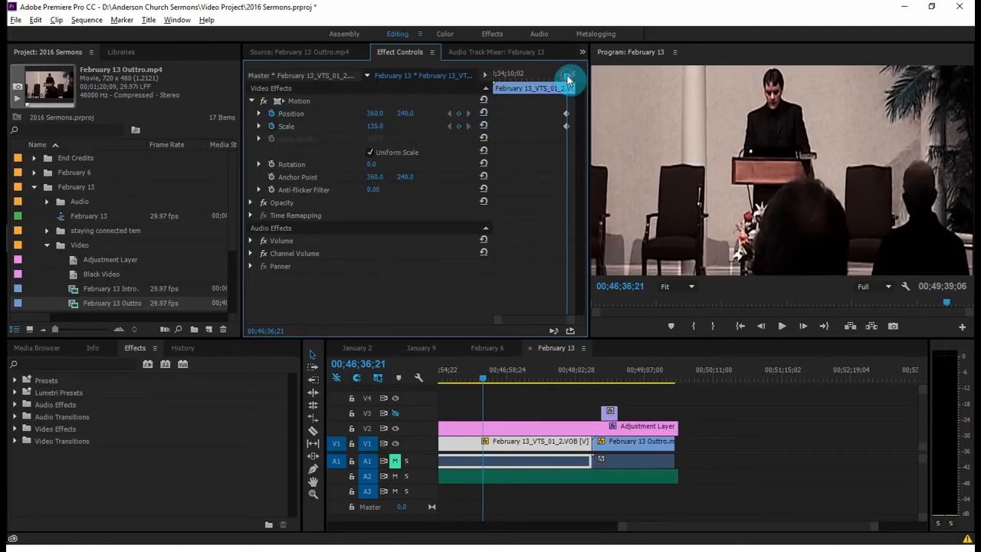
Step: Set the main sermon clip's second keyframes at 00;47;20;15 to position 183, 358 and scale 51
{"action": "left_click_drag", "start_coordinate": [568, 80], "coordinate": [572, 79]}
{"action": "left_click", "coordinate": [377, 113]}
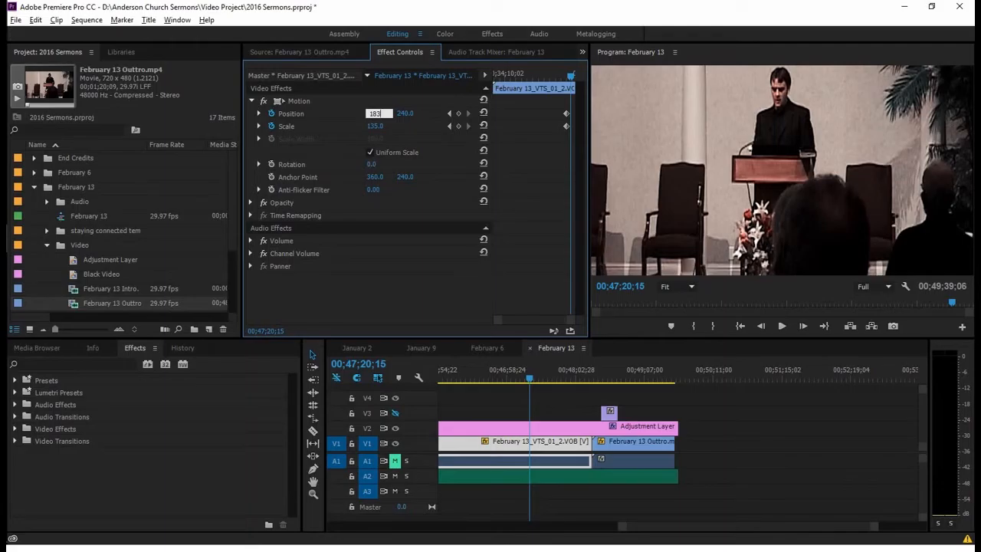
{"action": "type", "text": "183"}
{"action": "key", "text": "Tab"}
{"action": "type", "text": "358"}
{"action": "key", "text": "Tab"}
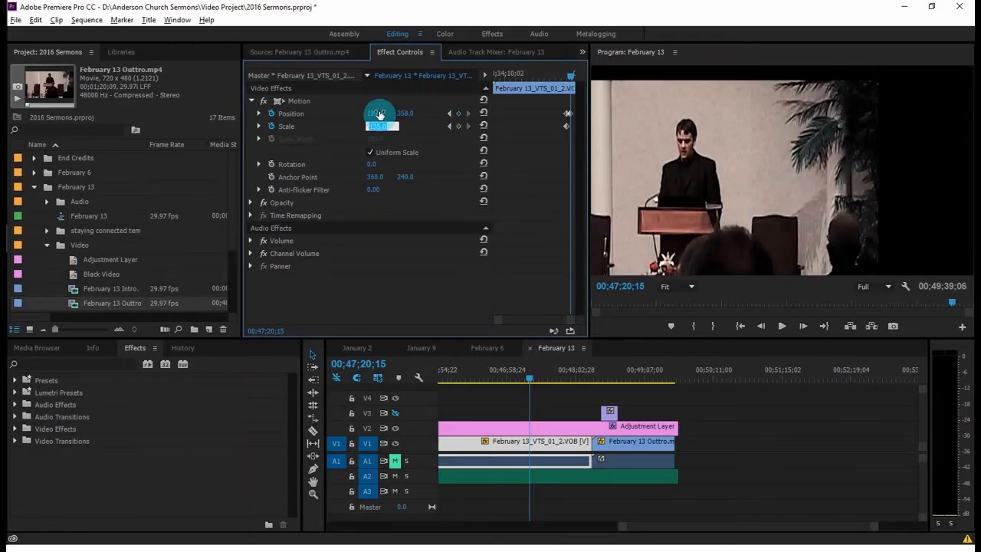
{"action": "type", "text": "51"}
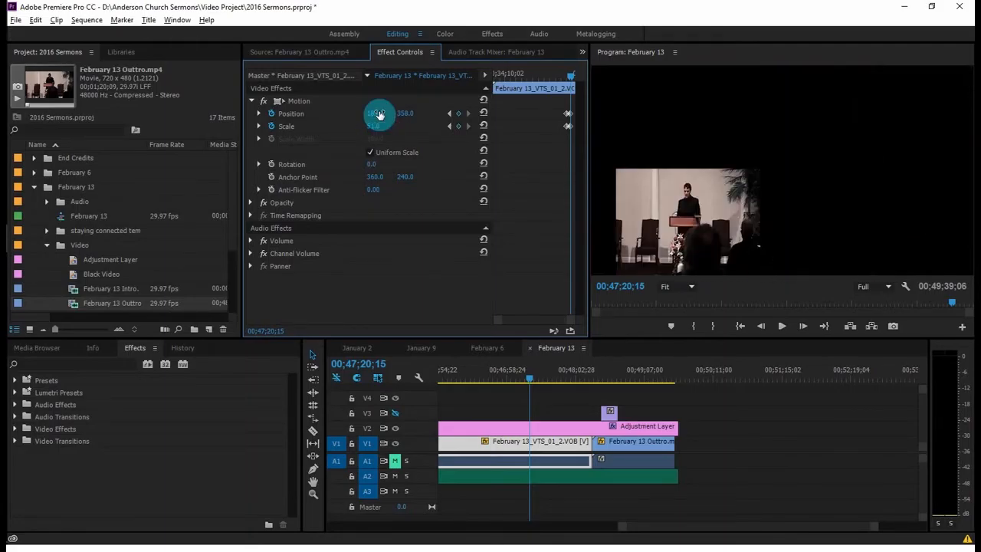
{"action": "left_click", "coordinate": [560, 91]}
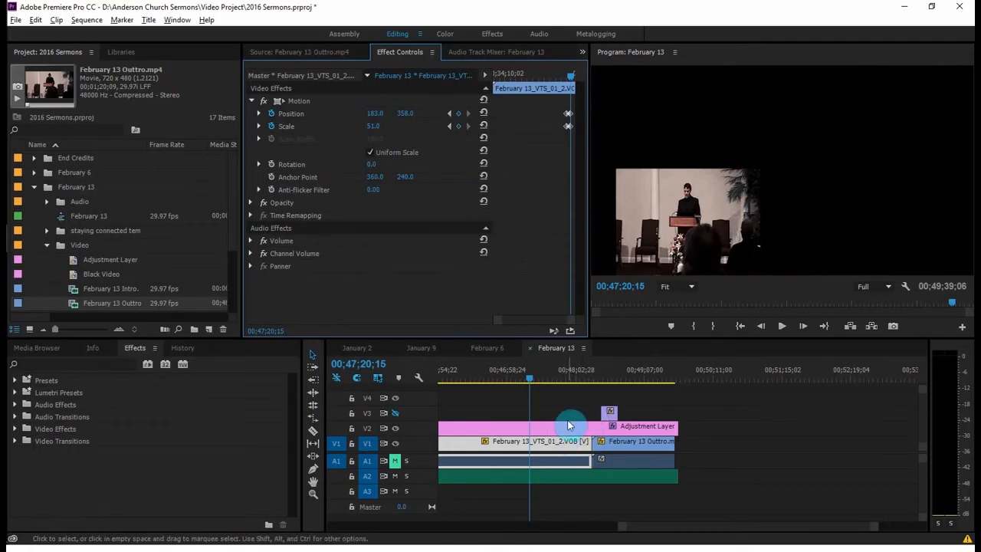
{"action": "left_click_drag", "start_coordinate": [535, 378], "coordinate": [547, 411]}
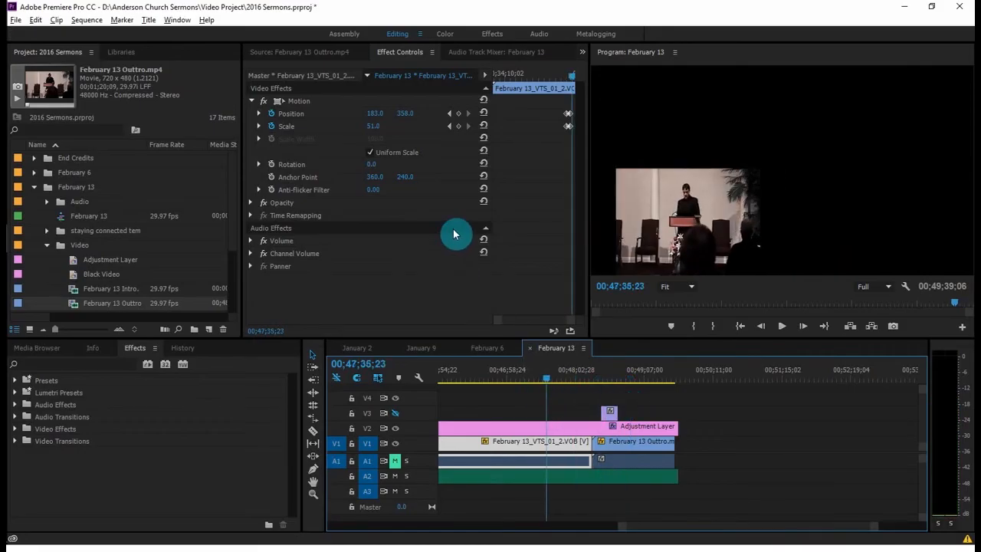
Step: Remove all Position and Scale keyframes from the main sermon clip with the playhead at 00;47;35;23, after the shrink
{"action": "left_click", "coordinate": [271, 132]}
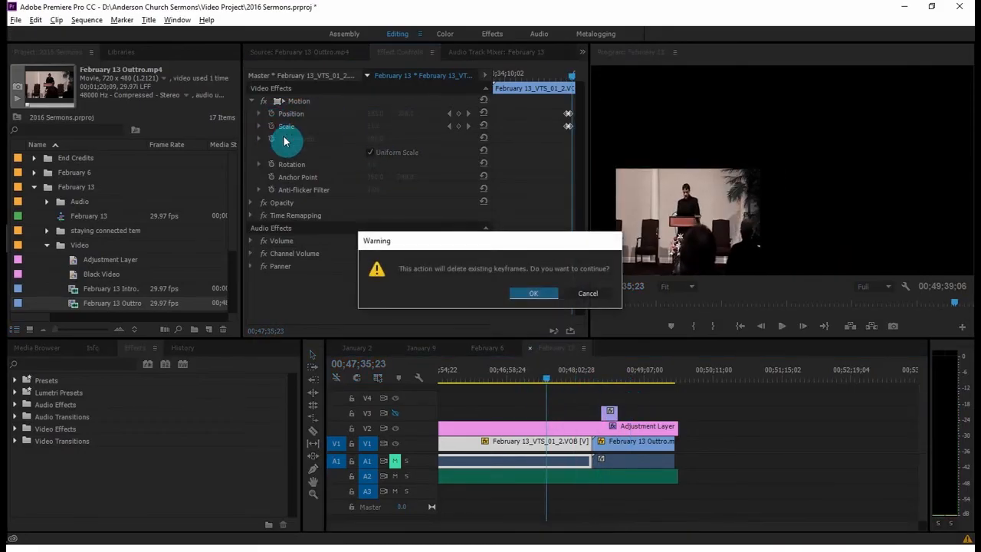
{"action": "left_click", "coordinate": [534, 292]}
{"action": "left_click", "coordinate": [272, 126]}
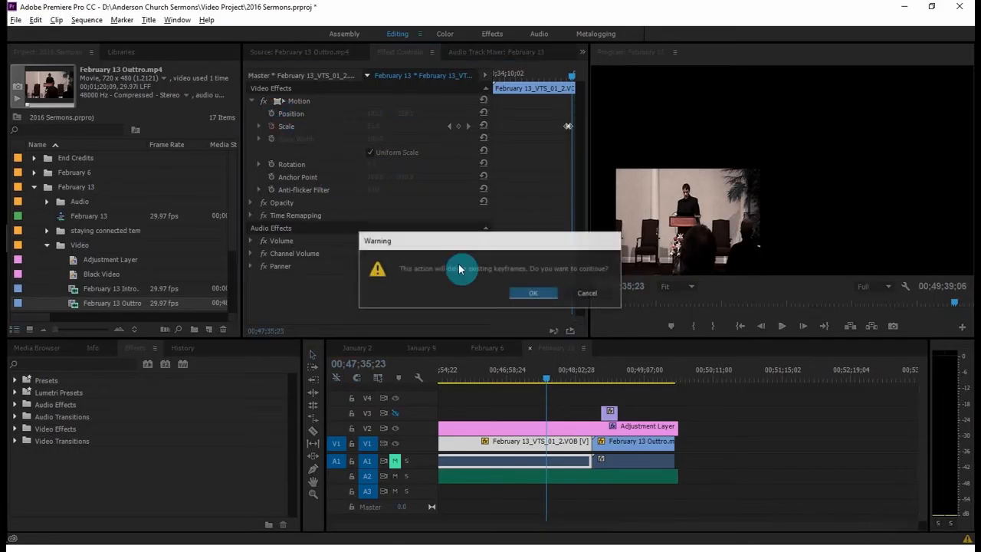
{"action": "left_click", "coordinate": [534, 293]}
{"action": "left_click", "coordinate": [546, 384]}
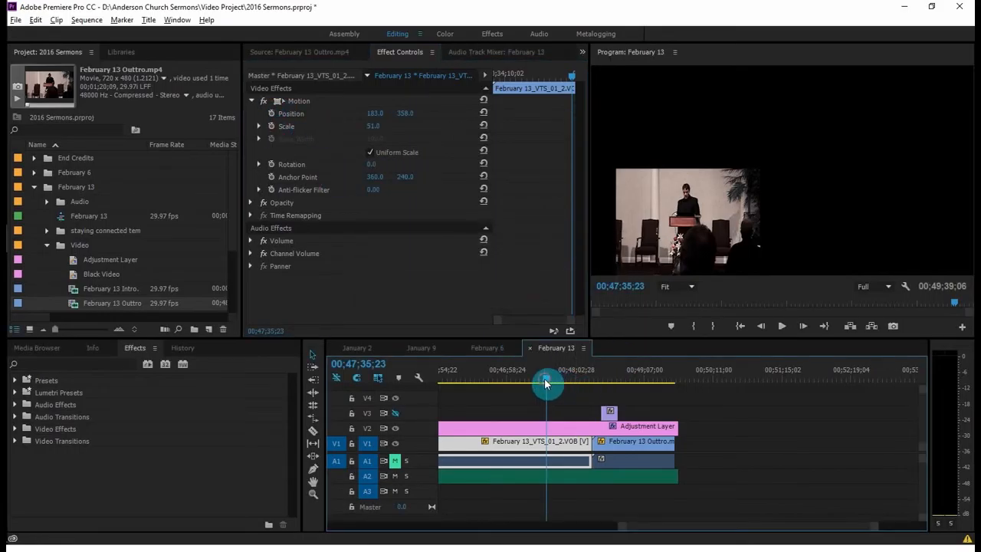
{"action": "left_click_drag", "start_coordinate": [546, 383], "coordinate": [549, 384]}
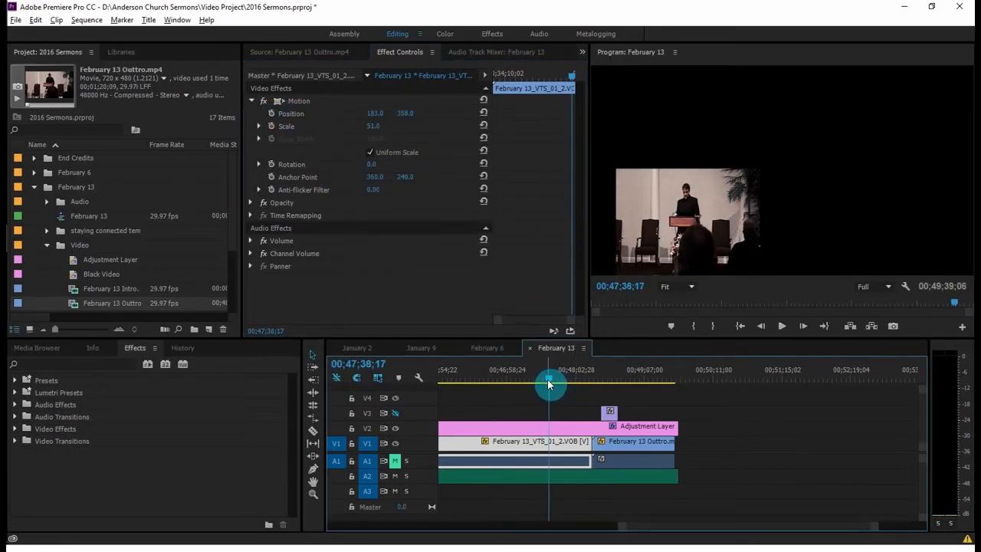
Step: Undo the removal of the main sermon clip's Scale and Position keyframes
{"action": "left_click", "coordinate": [35, 20]}
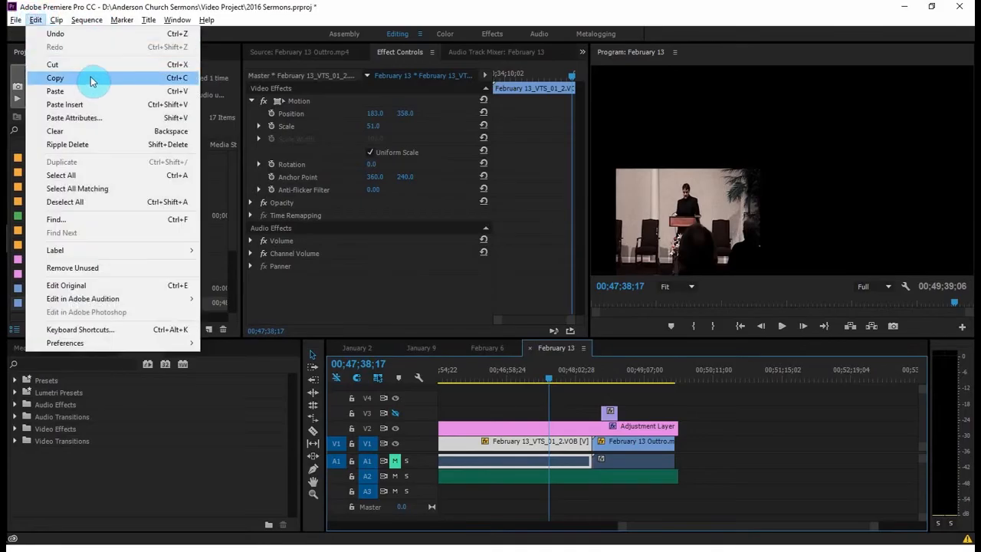
{"action": "left_click", "coordinate": [97, 38]}
{"action": "left_click", "coordinate": [36, 19]}
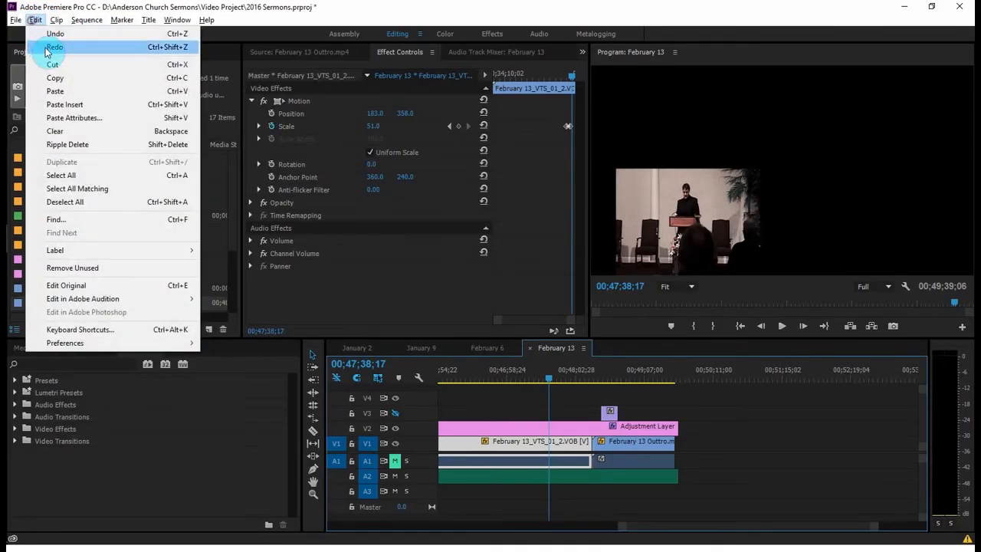
{"action": "left_click", "coordinate": [65, 33]}
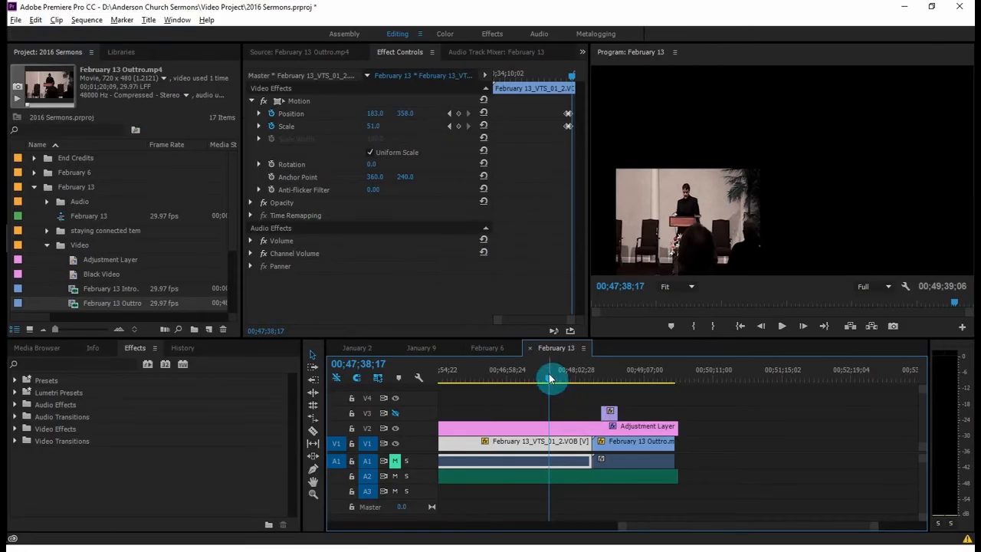
Step: Examine the main sermon clip's picture and Motion values just before and after its first keyframes
{"action": "left_click_drag", "start_coordinate": [549, 378], "coordinate": [422, 434]}
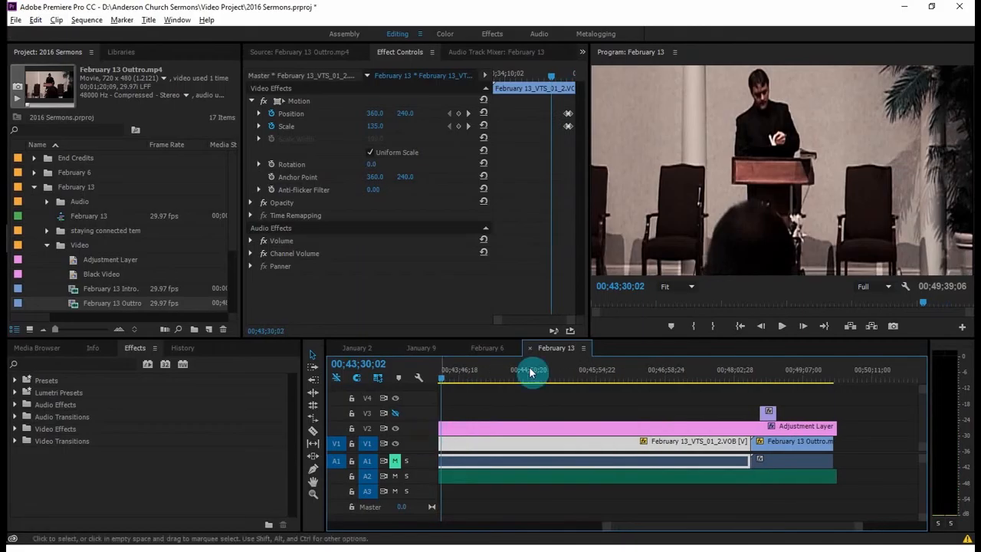
{"action": "left_click_drag", "start_coordinate": [551, 76], "coordinate": [562, 94]}
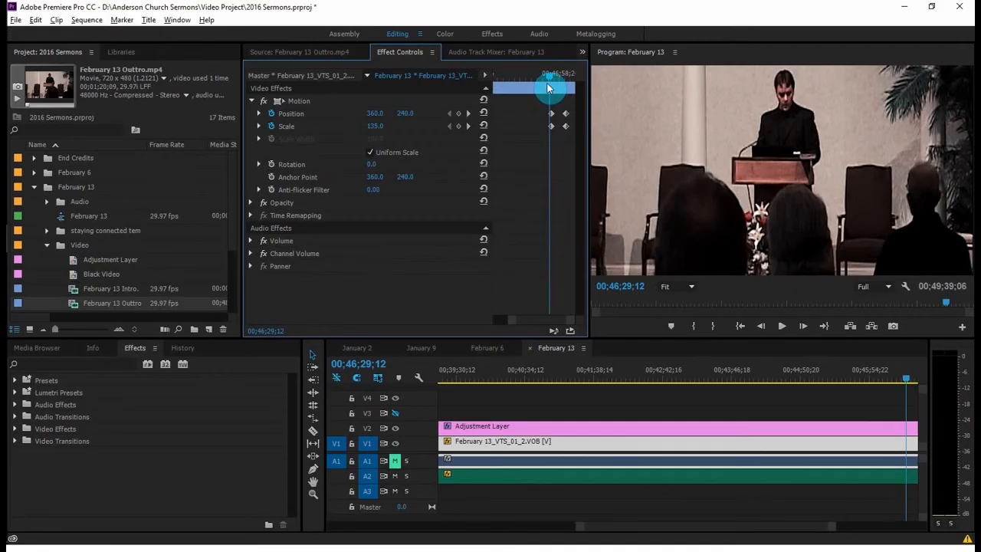
{"action": "key", "text": "Right"}
{"action": "key", "text": "Right"}
{"action": "key", "text": "Right"}
{"action": "key", "text": "Right"}
{"action": "key", "text": "Right"}
{"action": "key", "text": "Right"}
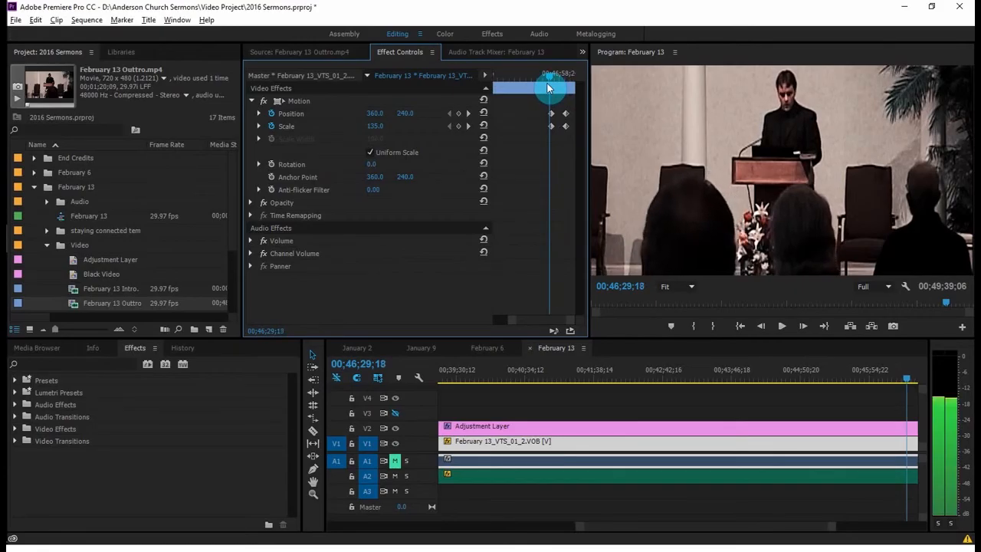
{"action": "key", "text": "space"}
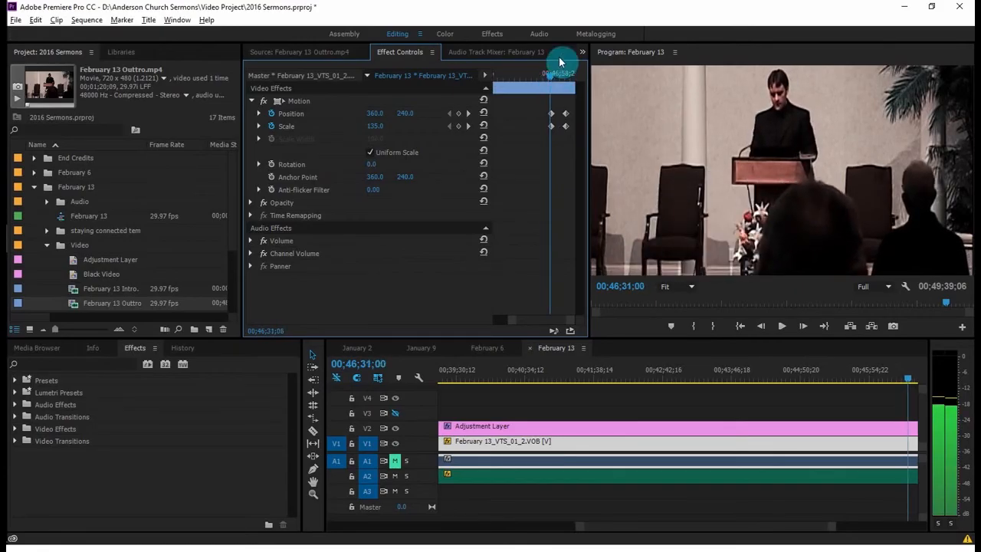
{"action": "left_click", "coordinate": [556, 80]}
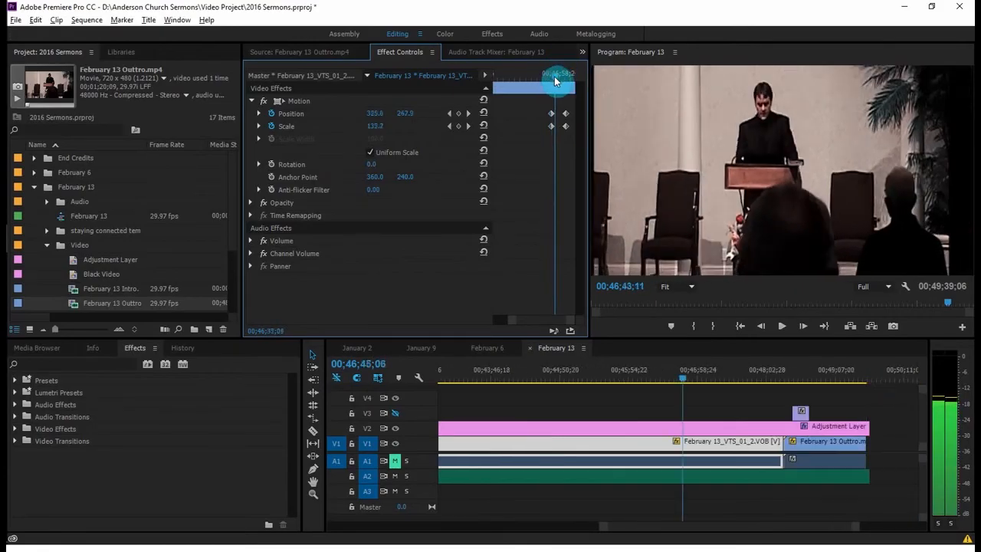
Step: Place the playhead before the first keyframes at 00;46;36;02 and remove the main sermon clip's Position and Scale keyframes
{"action": "left_click_drag", "start_coordinate": [556, 83], "coordinate": [552, 85]}
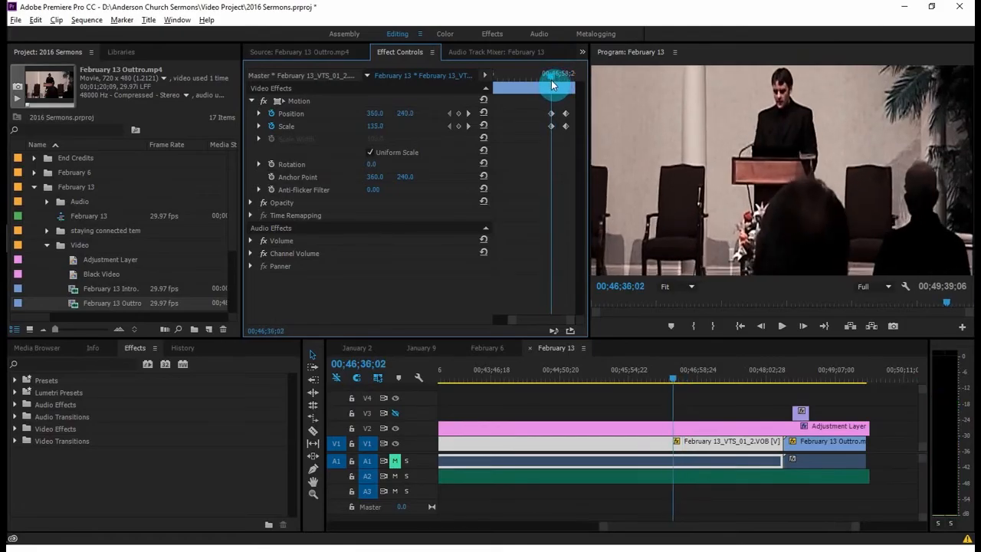
{"action": "left_click", "coordinate": [271, 124]}
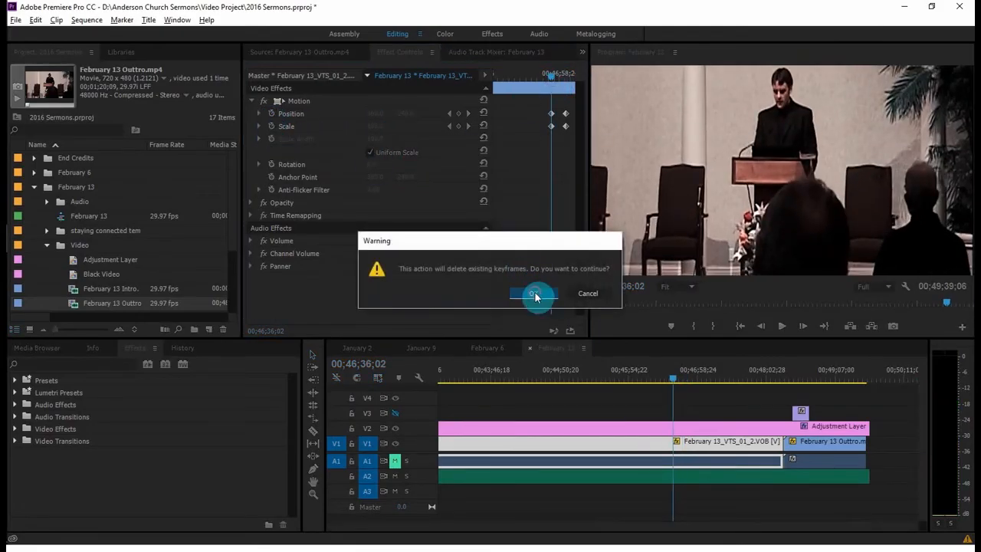
{"action": "left_click", "coordinate": [534, 293]}
{"action": "left_click", "coordinate": [271, 126]}
{"action": "left_click", "coordinate": [535, 294]}
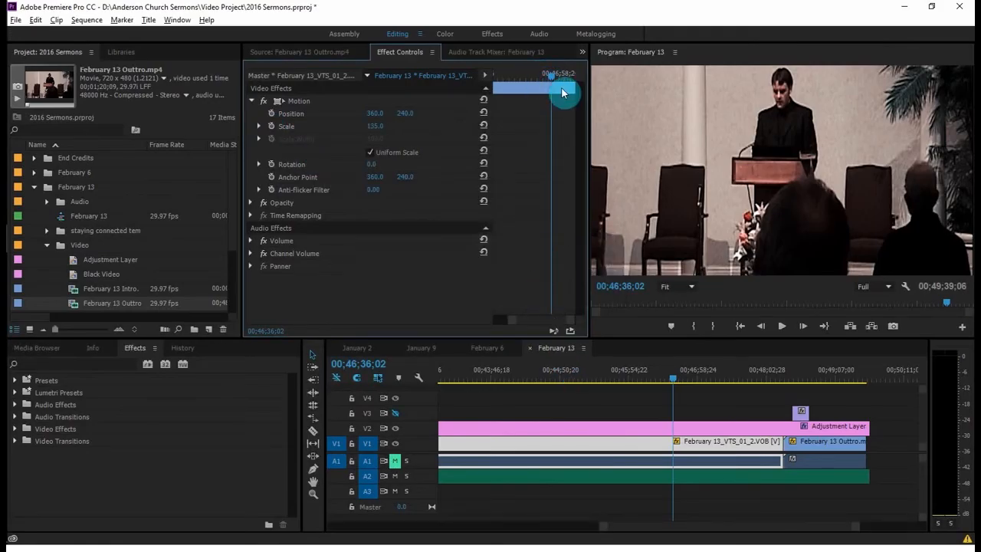
Step: Play the sequence from 00;48;14;00 through the transition into the shrinking outro clip
{"action": "left_click_drag", "start_coordinate": [673, 379], "coordinate": [779, 407]}
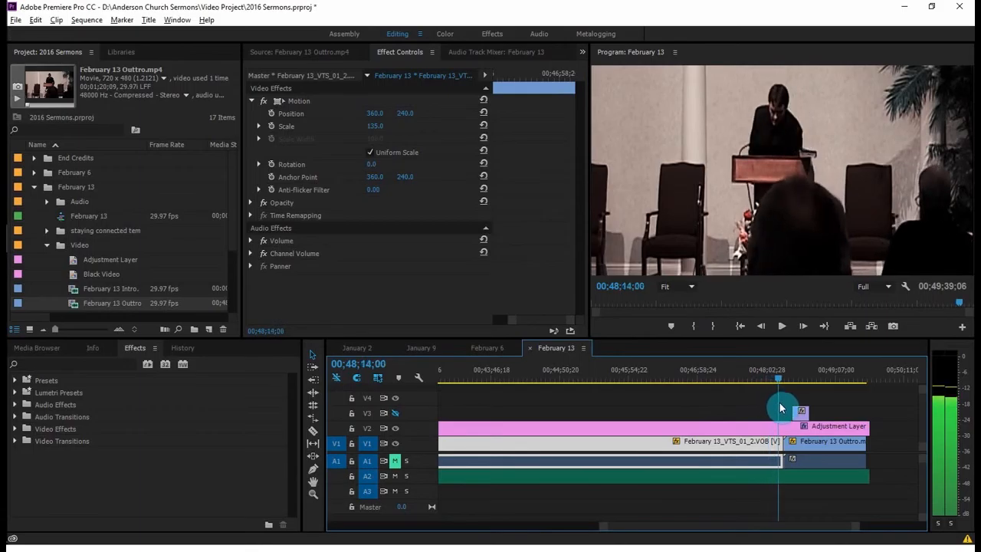
{"action": "key", "text": "space"}
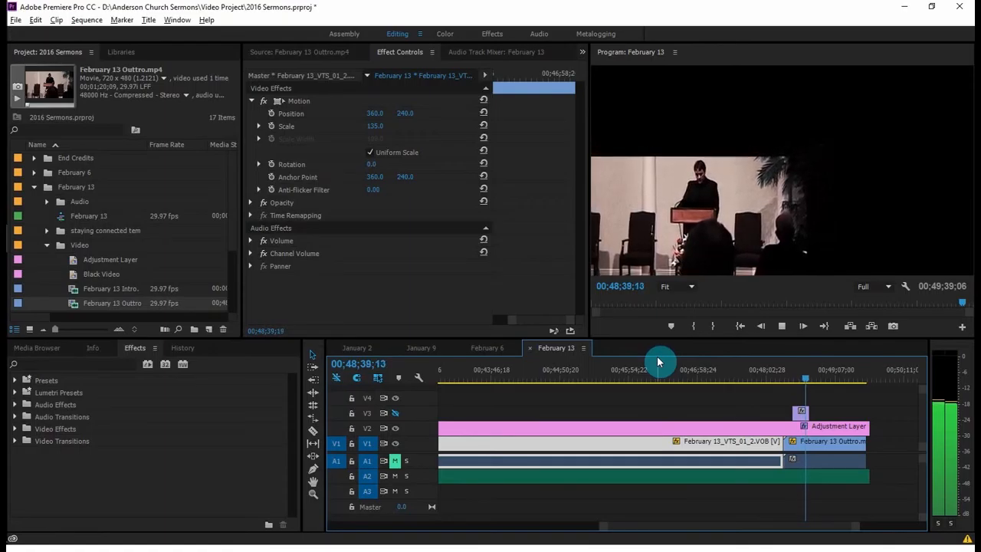
{"action": "key", "text": "space"}
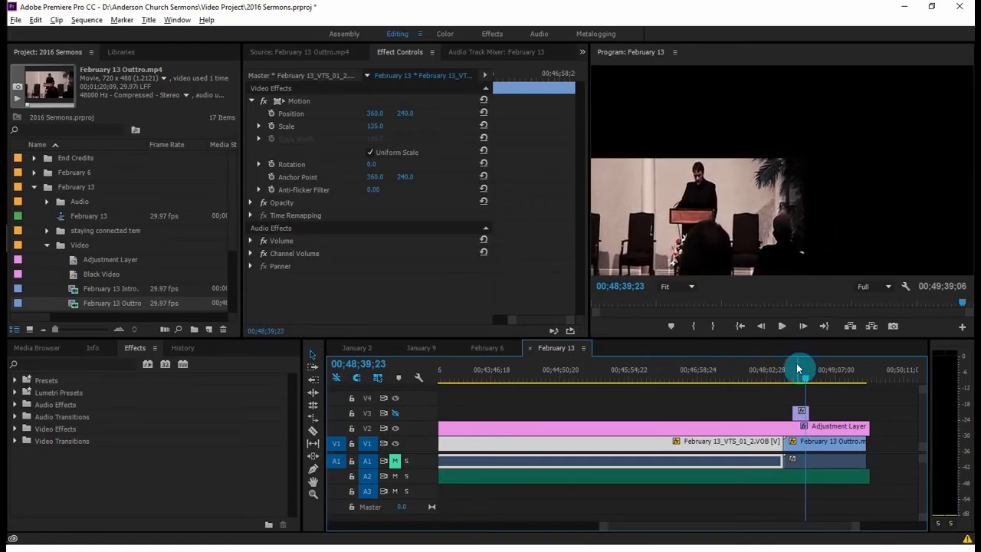
{"action": "key", "text": "space"}
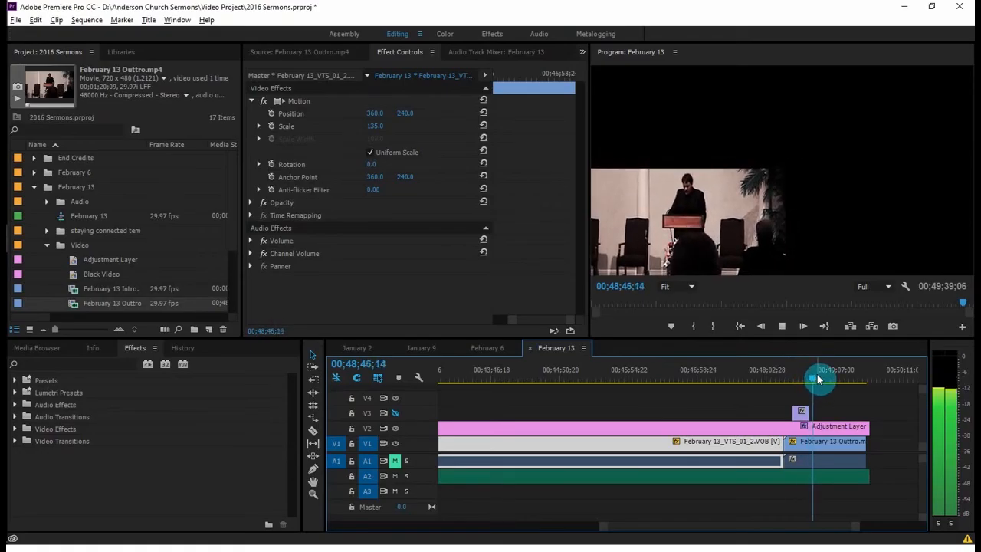
{"action": "key", "text": "space"}
Step: Make track V3 visible, move the Spirit on Me Credits title to start at 00;48;49;14, and preview it beside the shrunken outro
{"action": "left_click", "coordinate": [808, 383]}
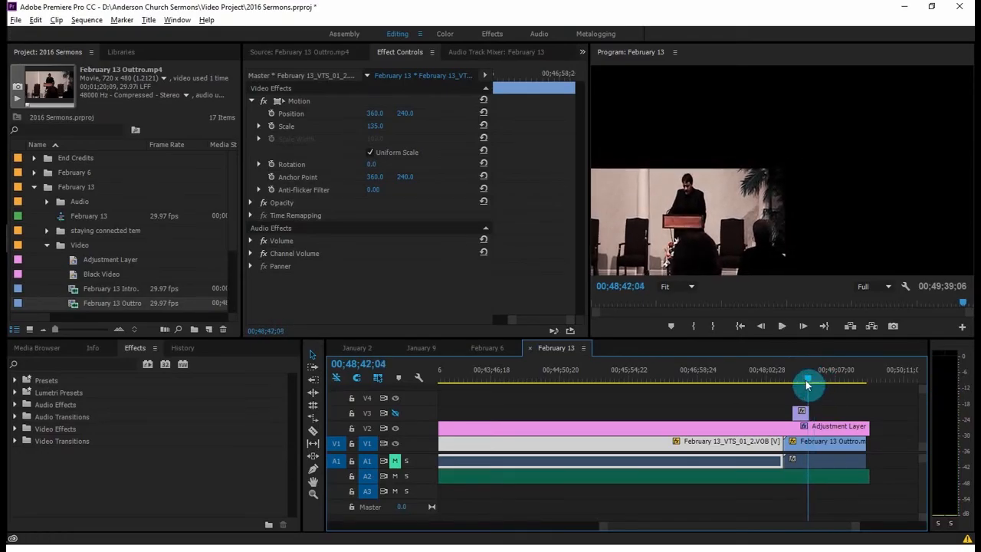
{"action": "left_click_drag", "start_coordinate": [808, 383], "coordinate": [795, 390]}
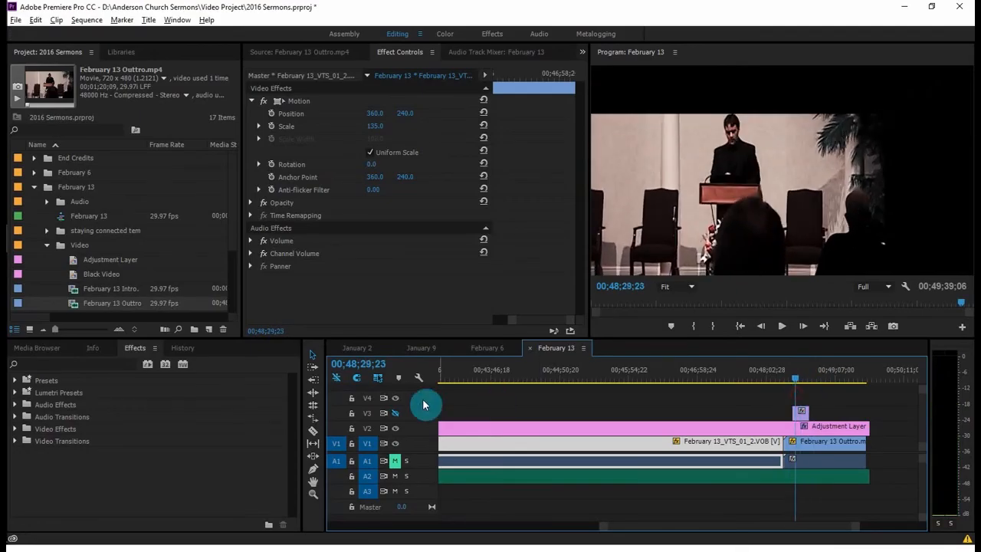
{"action": "left_click", "coordinate": [396, 412]}
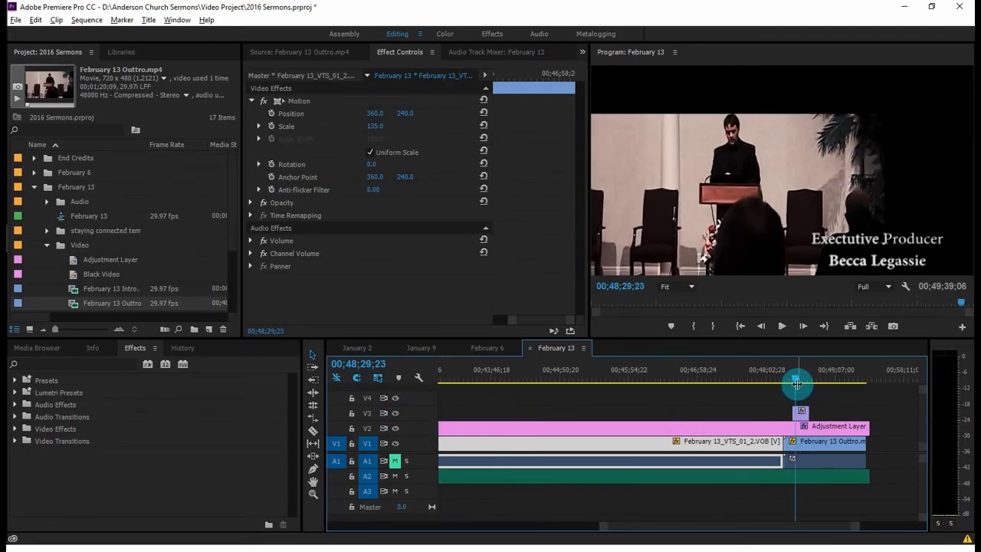
{"action": "left_click_drag", "start_coordinate": [798, 387], "coordinate": [816, 387]}
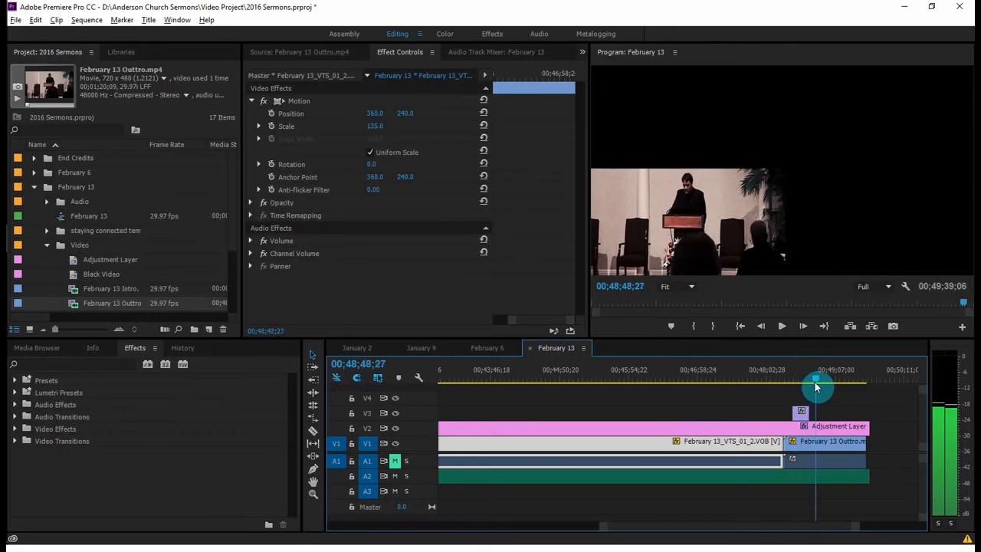
{"action": "left_click", "coordinate": [807, 451]}
{"action": "left_click_drag", "start_coordinate": [799, 408], "coordinate": [823, 418]}
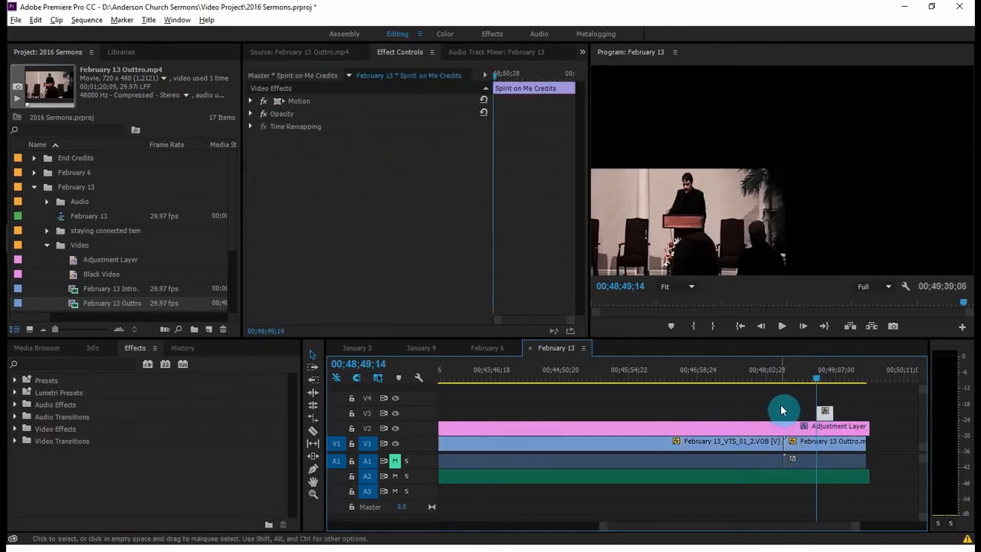
{"action": "key", "text": "space"}
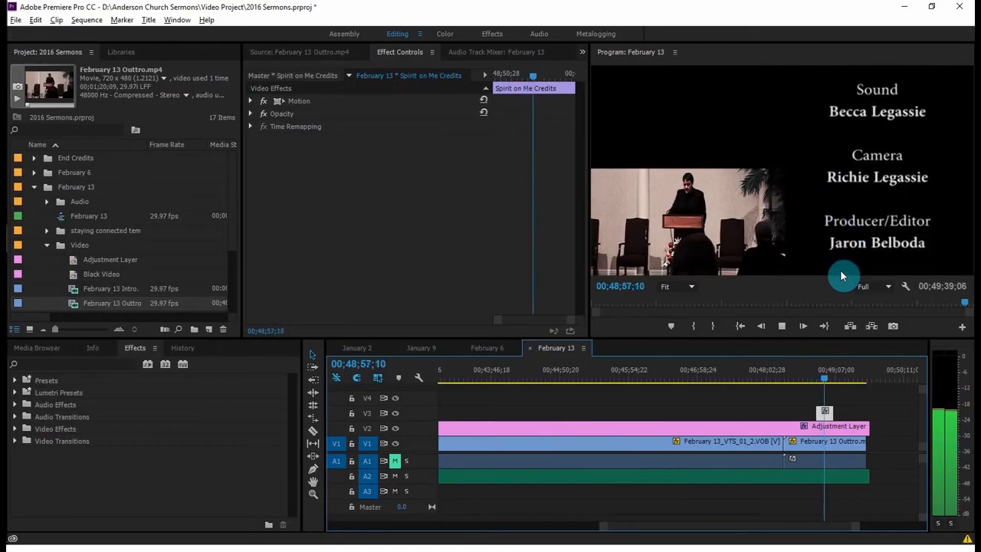
{"action": "key", "text": "space"}
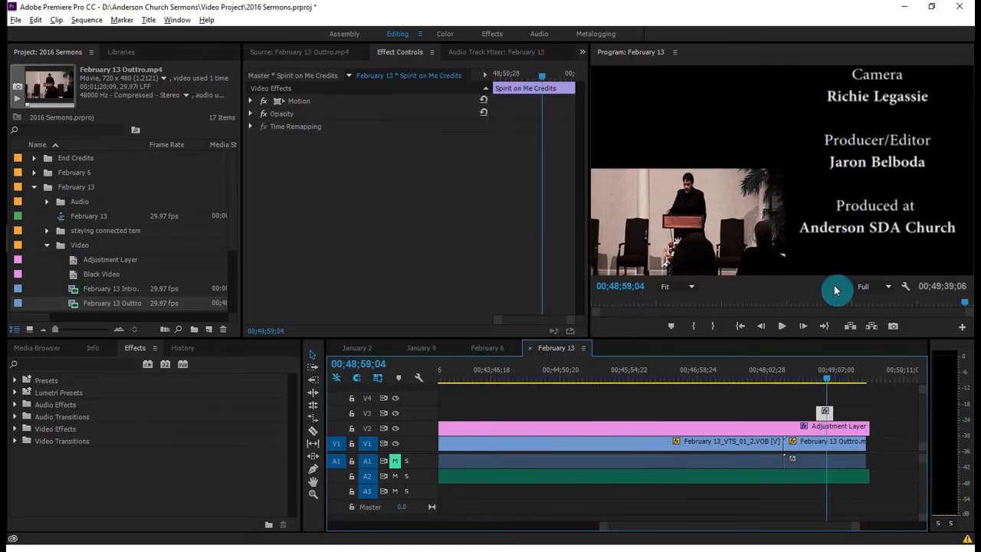
Step: Delete the Spirit on Me Credits title from track V3 and save the project
{"action": "left_click", "coordinate": [826, 381]}
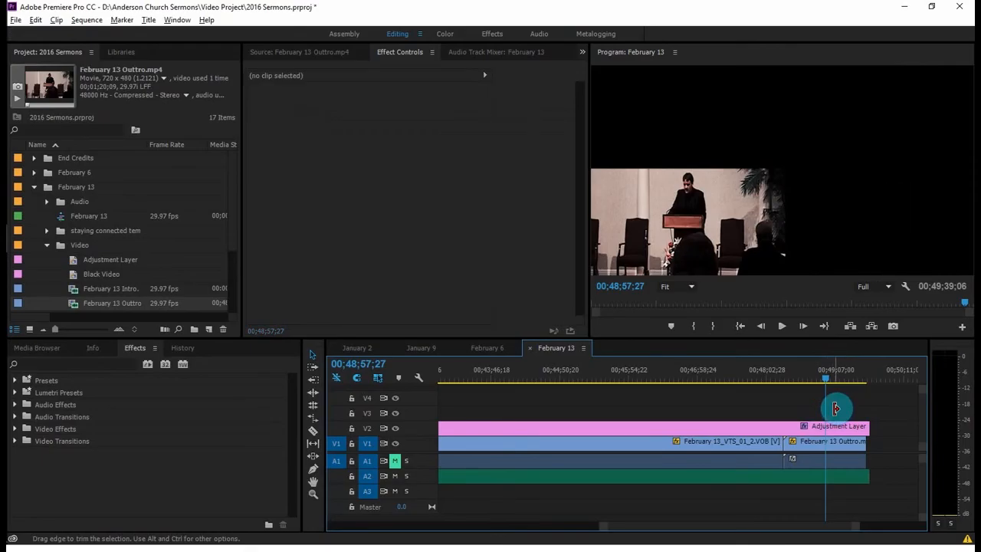
{"action": "key", "text": "Delete"}
{"action": "key", "text": "ctrl+s"}
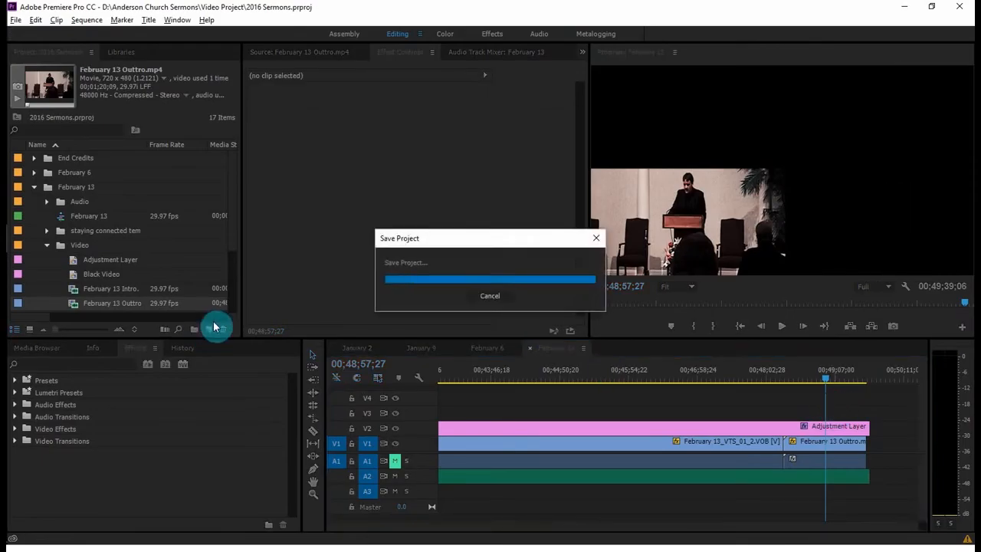
Step: Collapse the February 13 bin and open the End Credits sequence from the Standard bin inside End Credits
{"action": "left_click", "coordinate": [35, 189]}
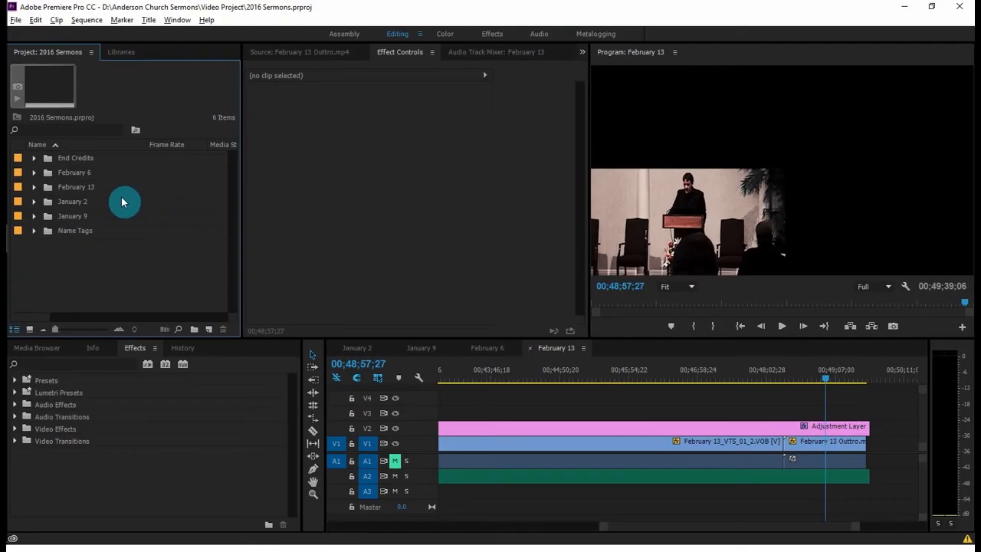
{"action": "left_click", "coordinate": [33, 158]}
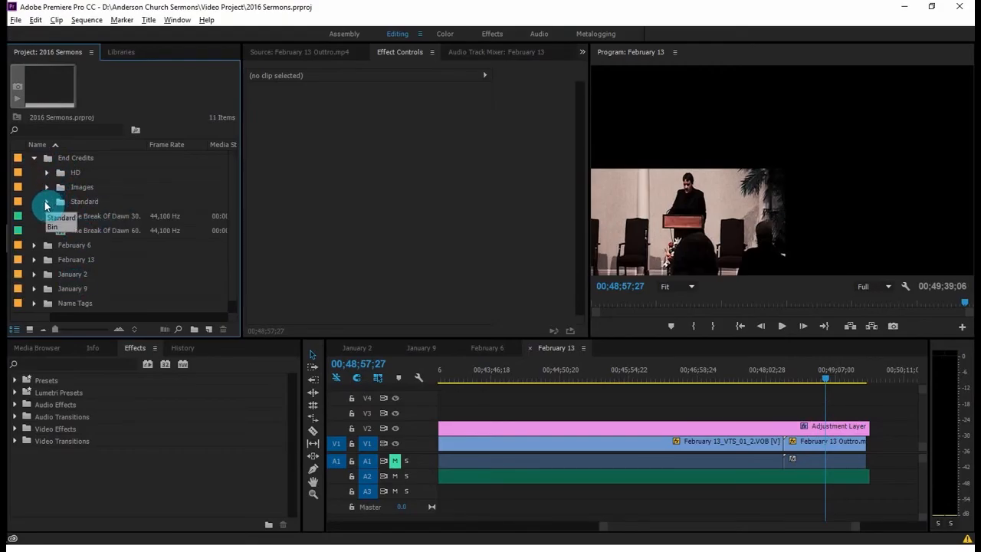
{"action": "left_click", "coordinate": [47, 203]}
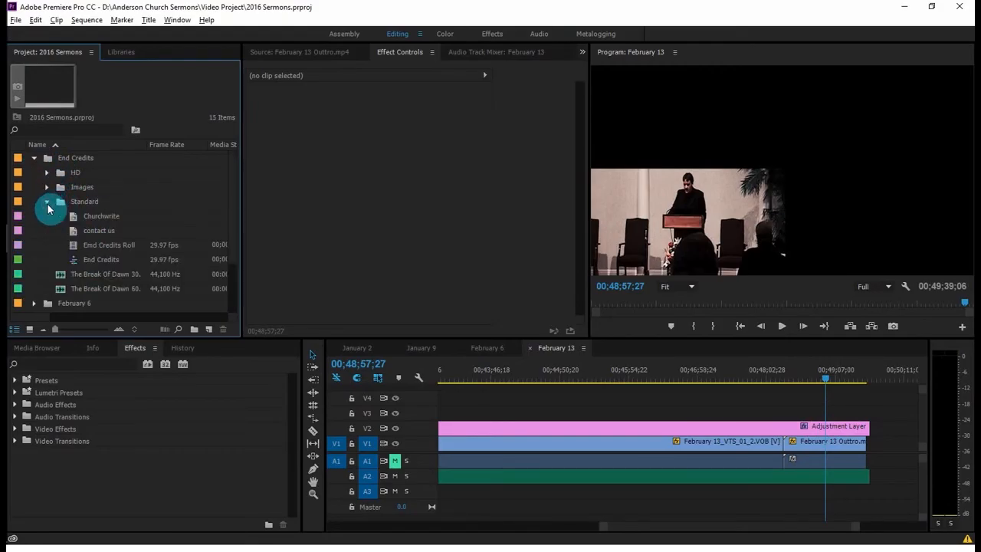
{"action": "double_click", "coordinate": [76, 265]}
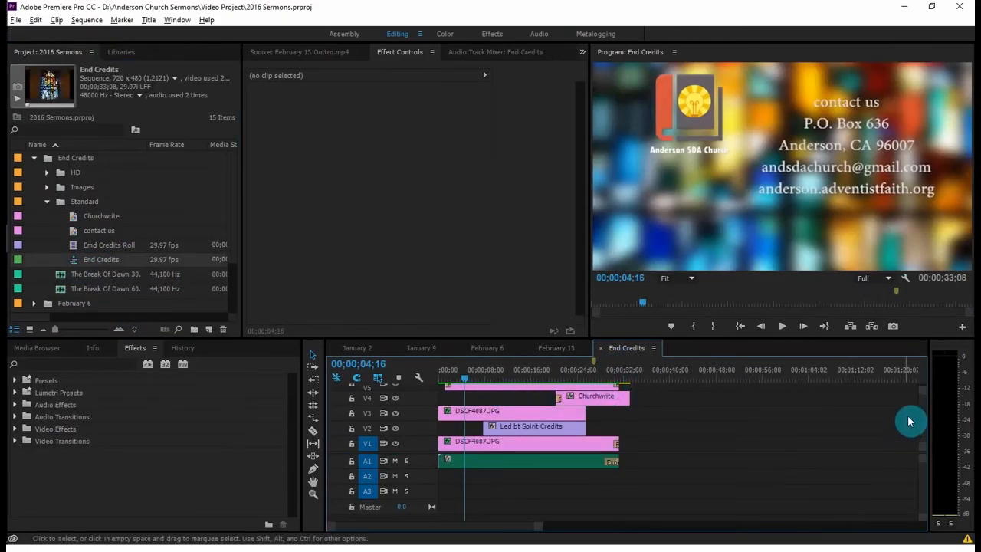
{"action": "scroll", "coordinate": [924, 412], "scroll_direction": "up", "scroll_amount": 3}
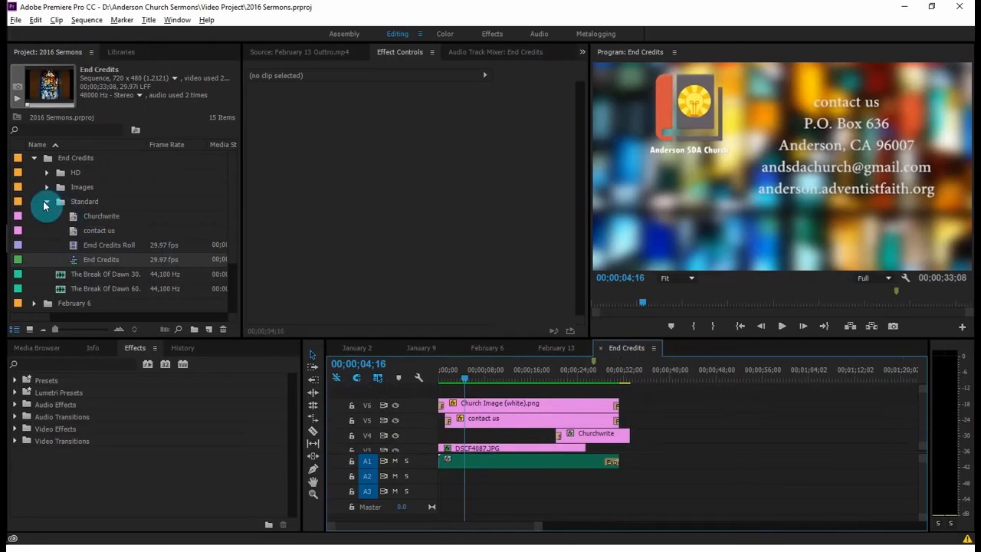
{"action": "left_click", "coordinate": [45, 205]}
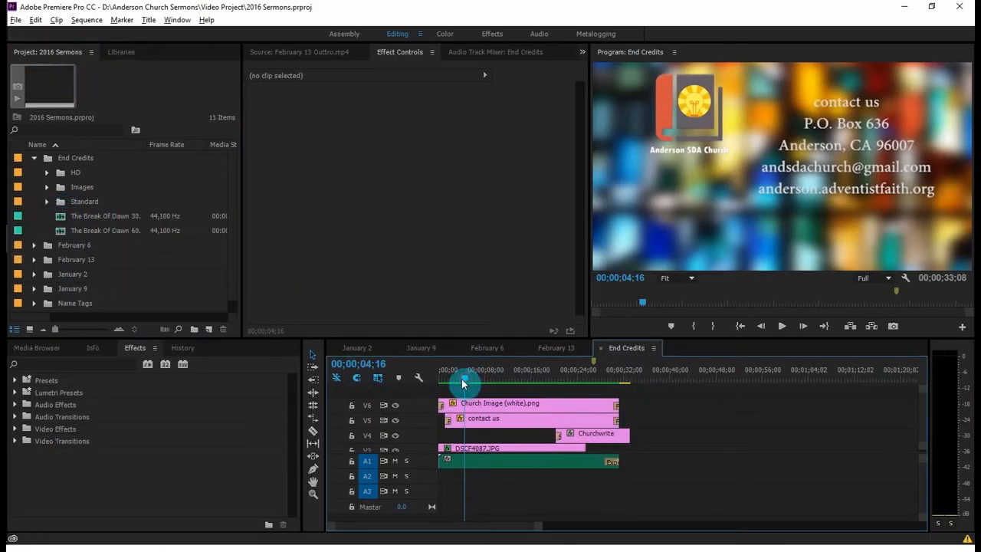
Step: Preview the opening of the End Credits sequence up to 00;00;06;24, where the contact us title moves in
{"action": "left_click_drag", "start_coordinate": [467, 383], "coordinate": [450, 387]}
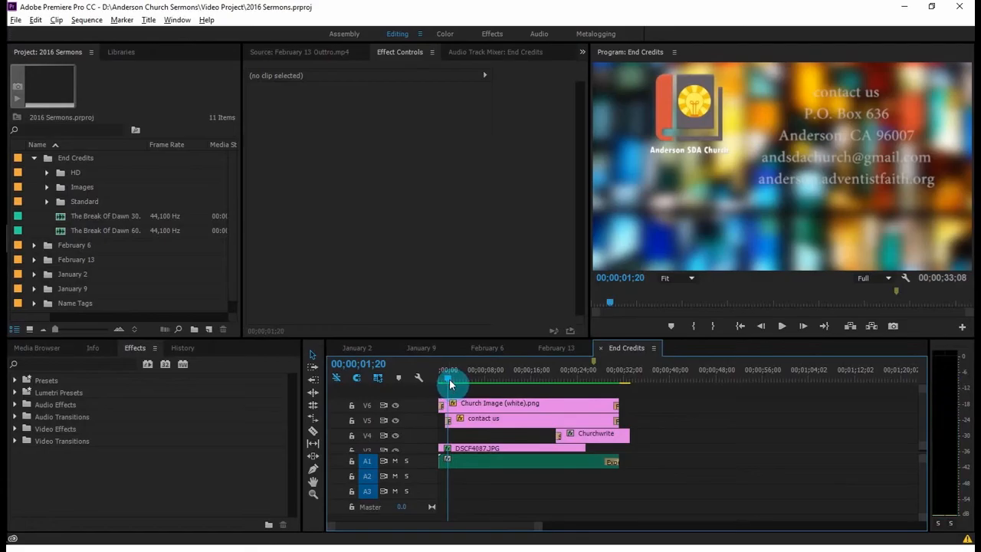
{"action": "left_click_drag", "start_coordinate": [450, 380], "coordinate": [478, 407]}
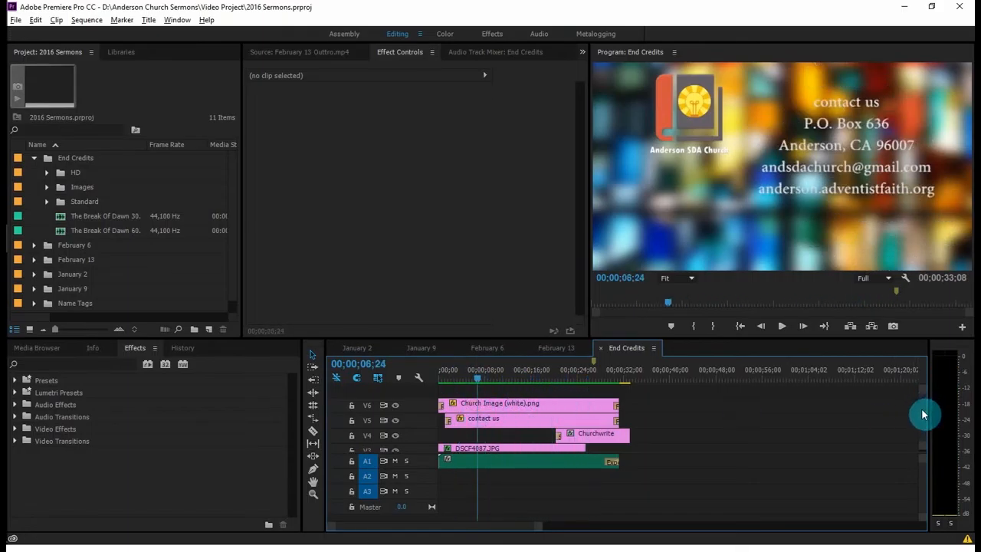
{"action": "left_click_drag", "start_coordinate": [923, 412], "coordinate": [923, 406]}
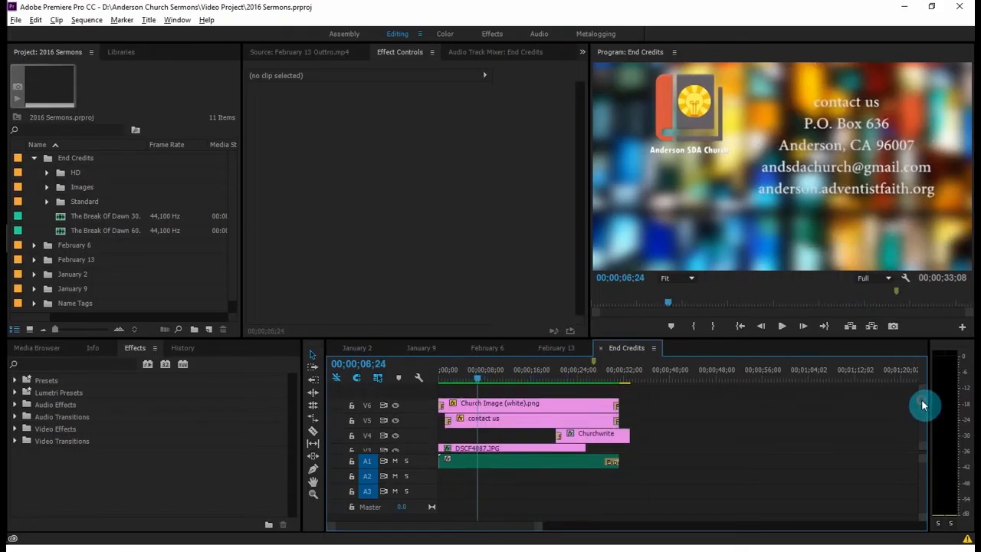
Step: Try to retype the website line in the contact us title on track V5, and close the title
{"action": "double_click", "coordinate": [493, 424]}
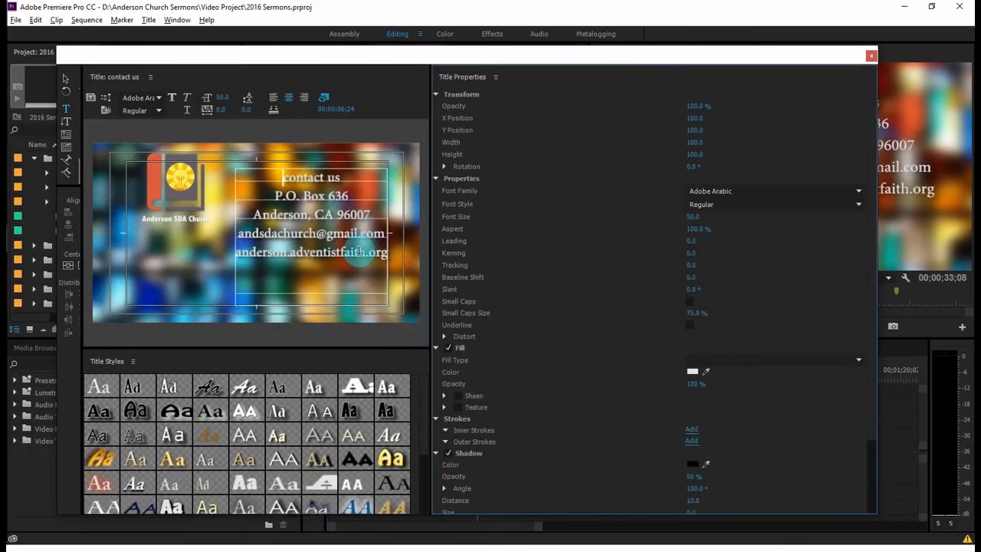
{"action": "left_click", "coordinate": [360, 252]}
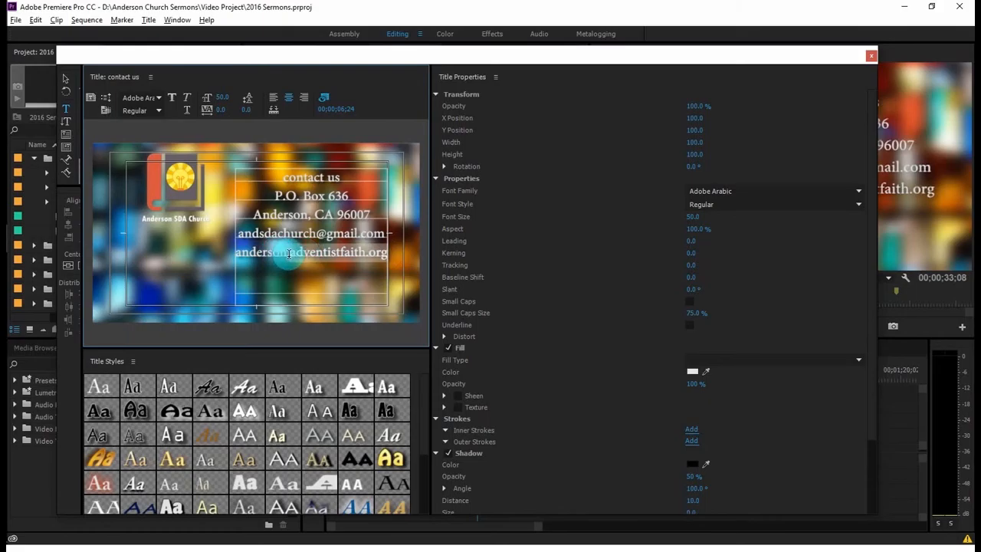
{"action": "left_click", "coordinate": [288, 253]}
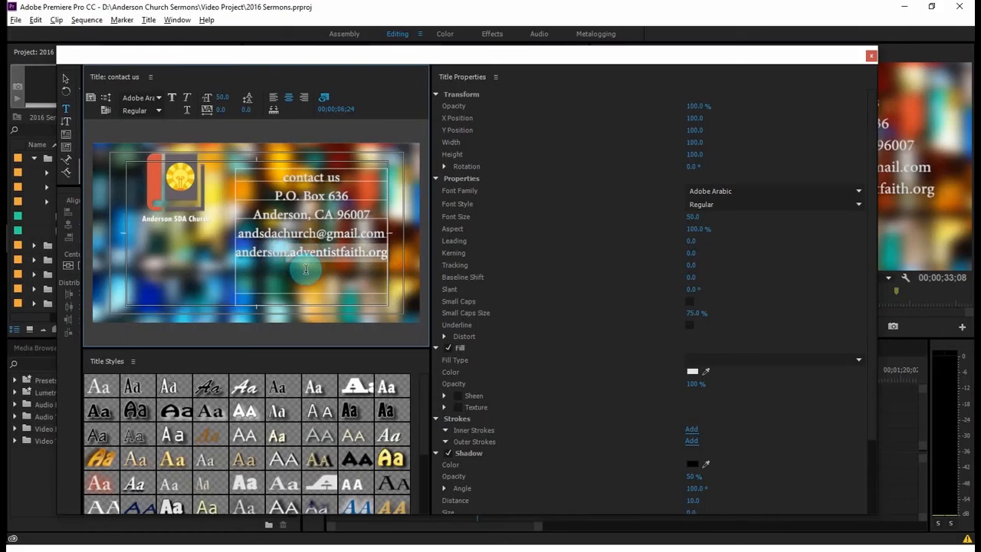
{"action": "left_click", "coordinate": [306, 269]}
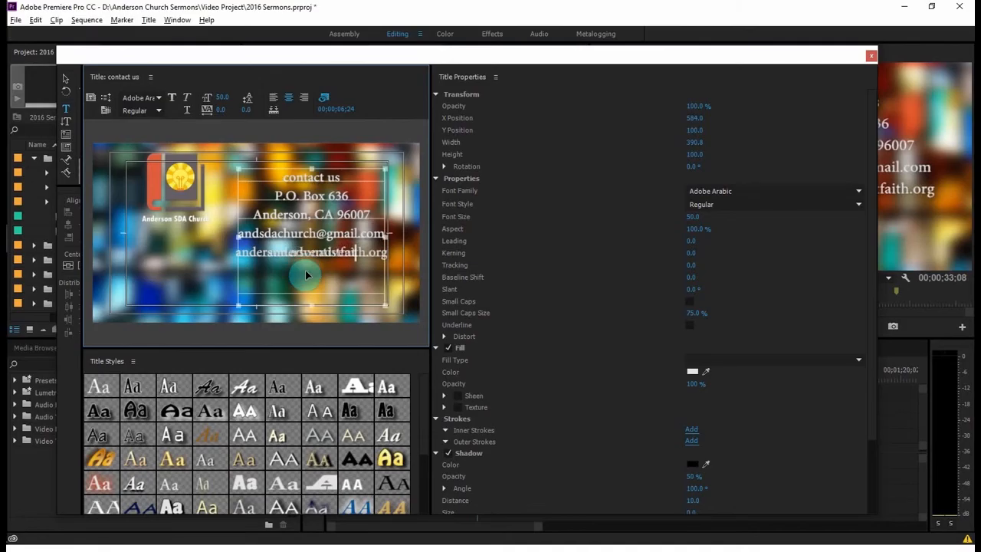
{"action": "left_click", "coordinate": [871, 57]}
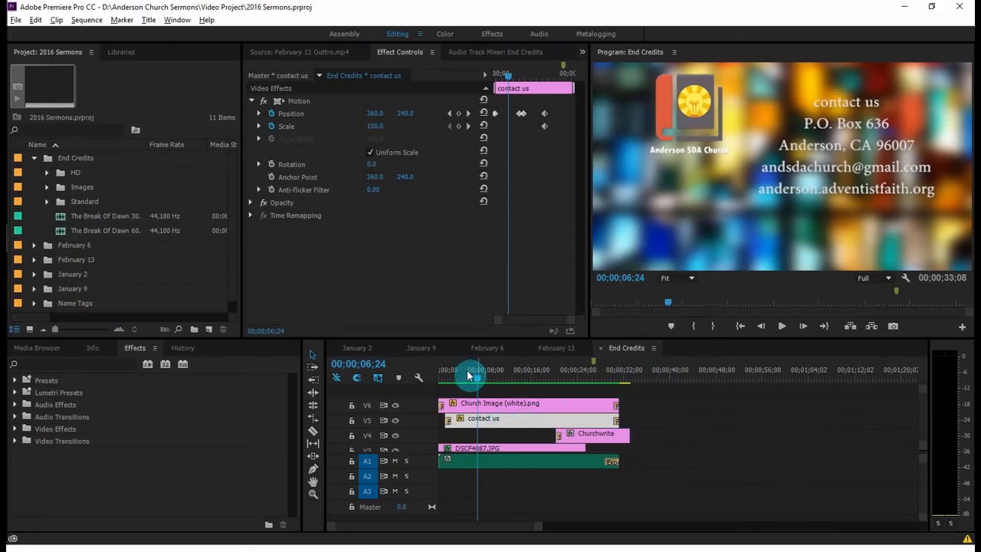
Step: Change the website line of the contact us title to andersonadventist.com, save the project and close the title
{"action": "left_click_drag", "start_coordinate": [476, 374], "coordinate": [495, 379]}
{"action": "left_click_drag", "start_coordinate": [513, 388], "coordinate": [470, 381]}
{"action": "left_click", "coordinate": [502, 406]}
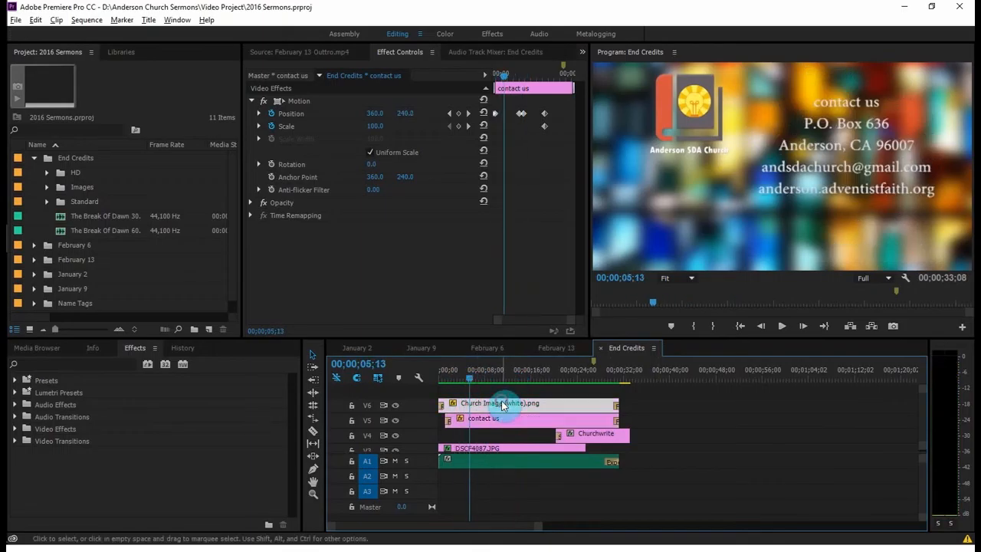
{"action": "double_click", "coordinate": [498, 419]}
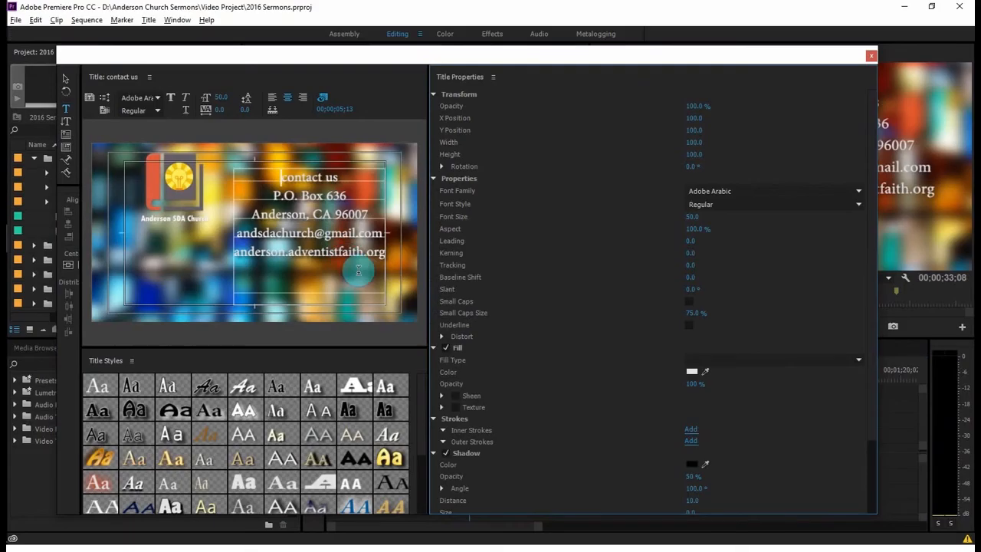
{"action": "left_click", "coordinate": [378, 253]}
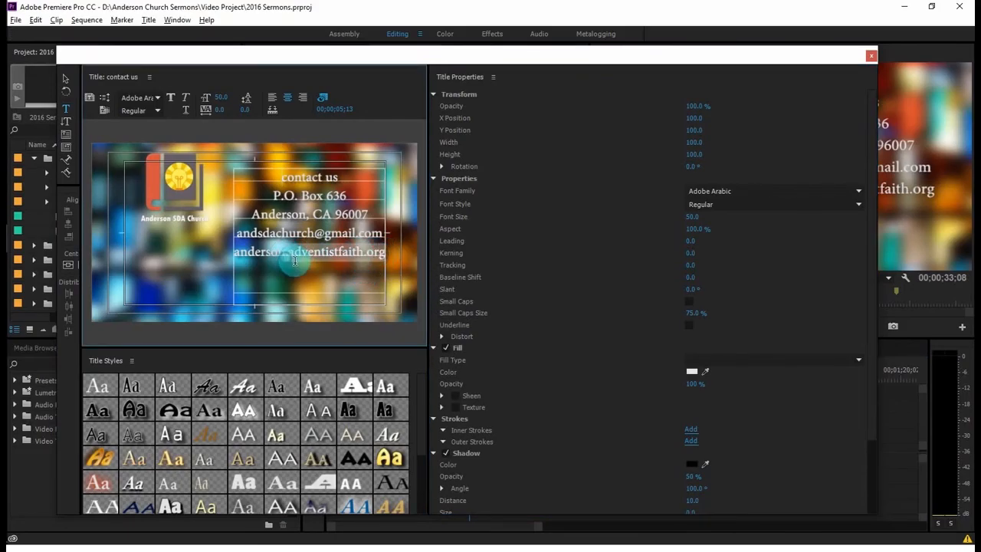
{"action": "left_click", "coordinate": [295, 262]}
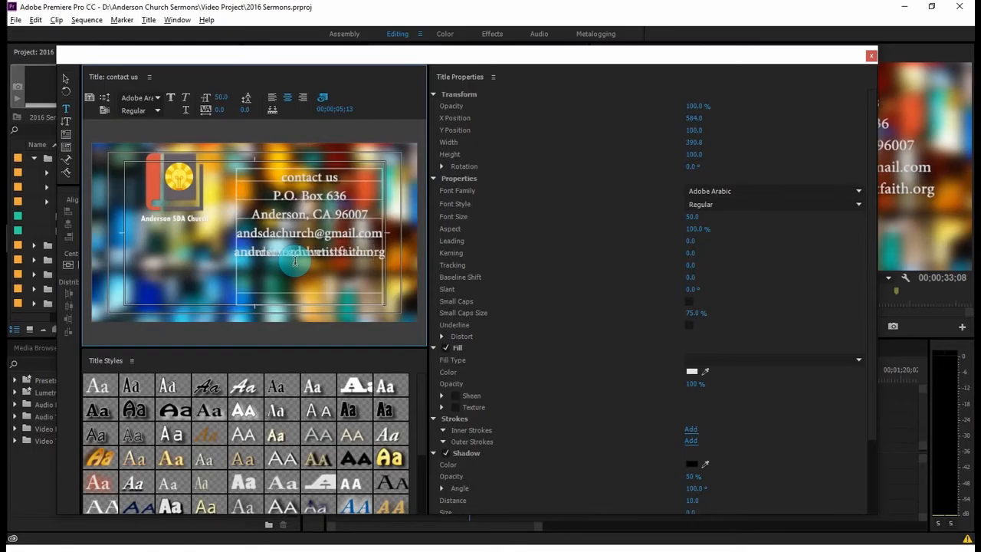
{"action": "key", "text": "Return"}
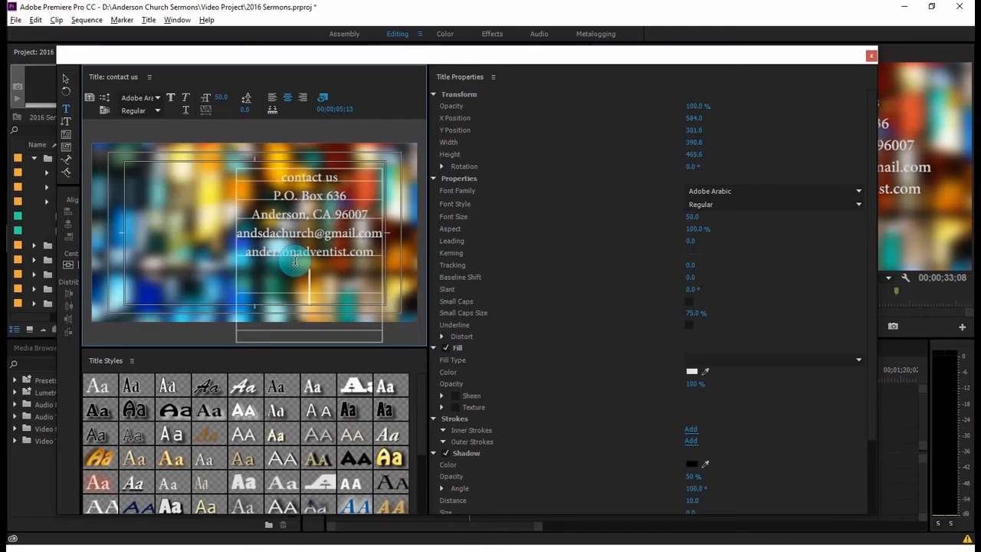
{"action": "key", "text": "BackSpace"}
{"action": "key", "text": "BackSpace"}
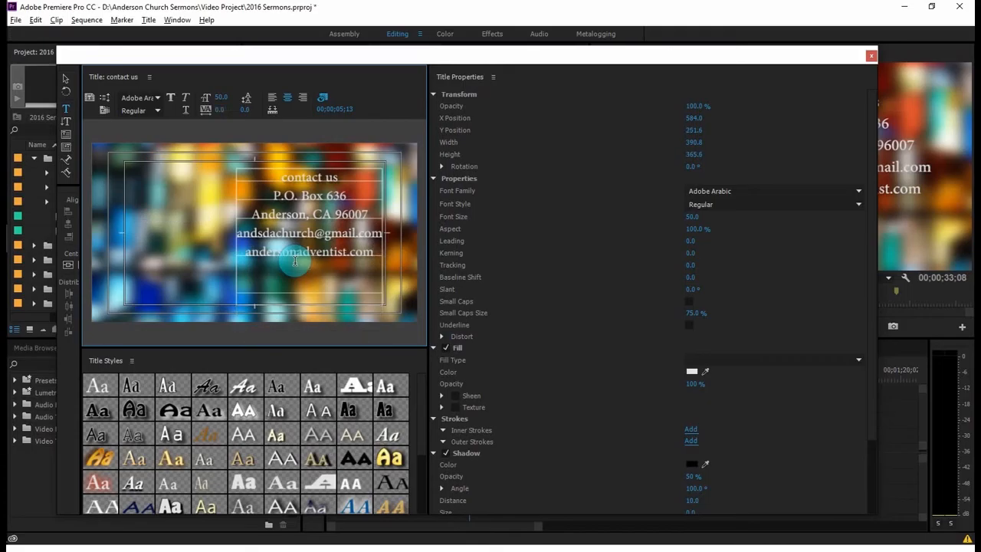
{"action": "key", "text": "ctrl+s"}
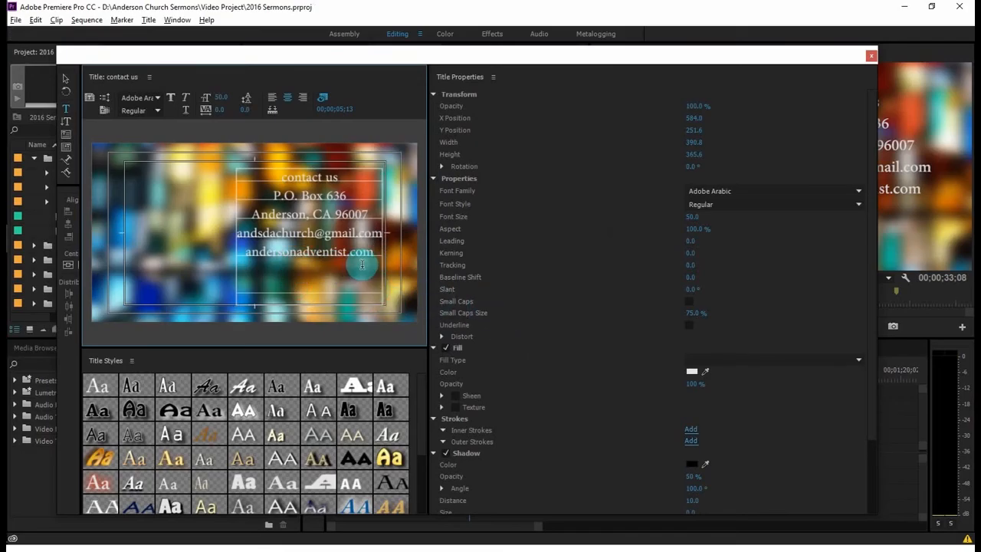
{"action": "left_click", "coordinate": [873, 57]}
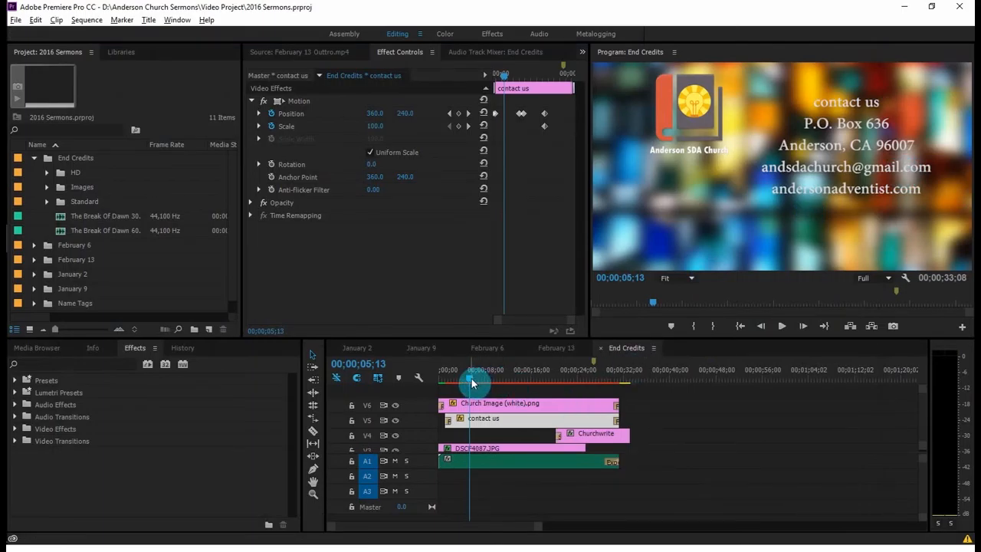
Step: Select the Led bt Spirit Credits clip on track V2 and place the playhead within it at 00;00;13;06
{"action": "left_click_drag", "start_coordinate": [473, 383], "coordinate": [548, 397]}
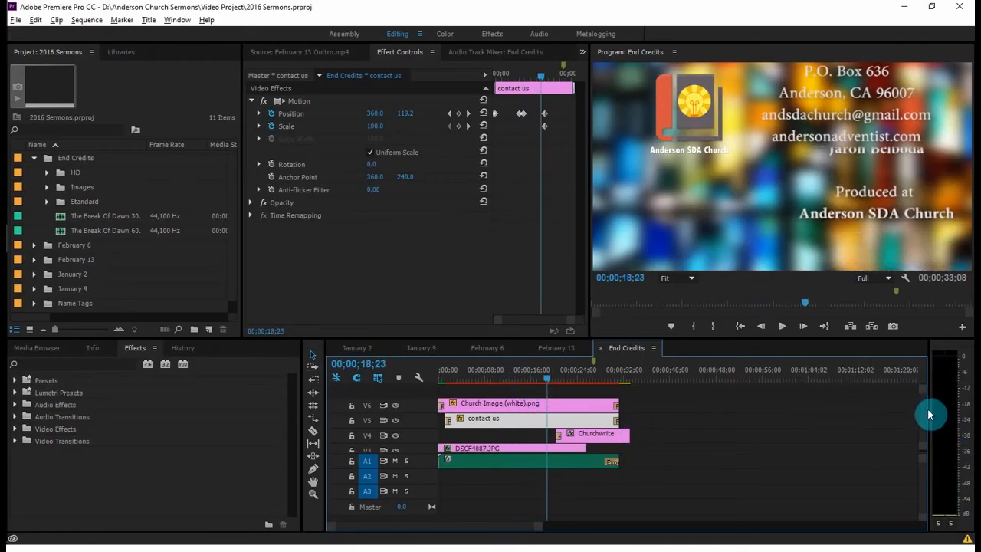
{"action": "scroll", "coordinate": [922, 416], "scroll_direction": "down", "scroll_amount": 2}
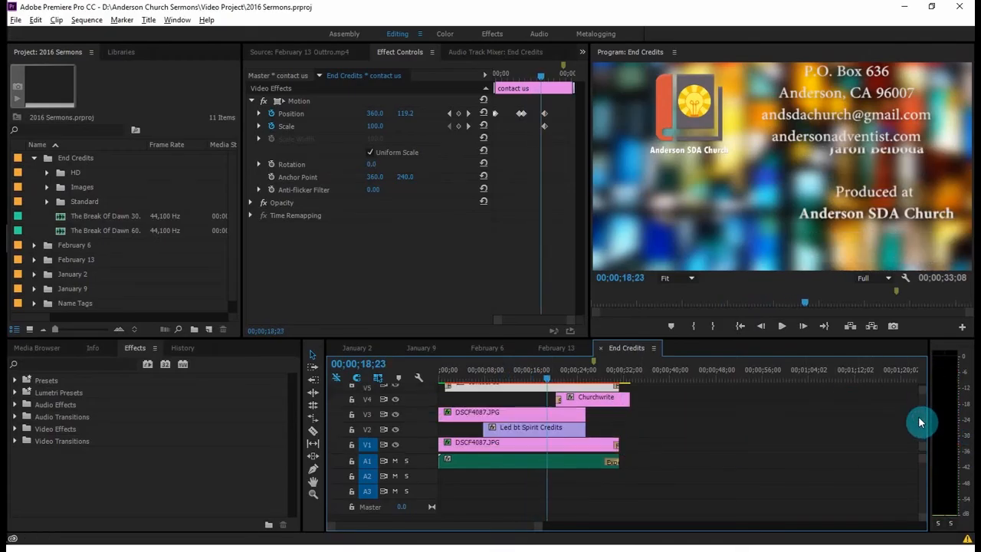
{"action": "left_click", "coordinate": [510, 428]}
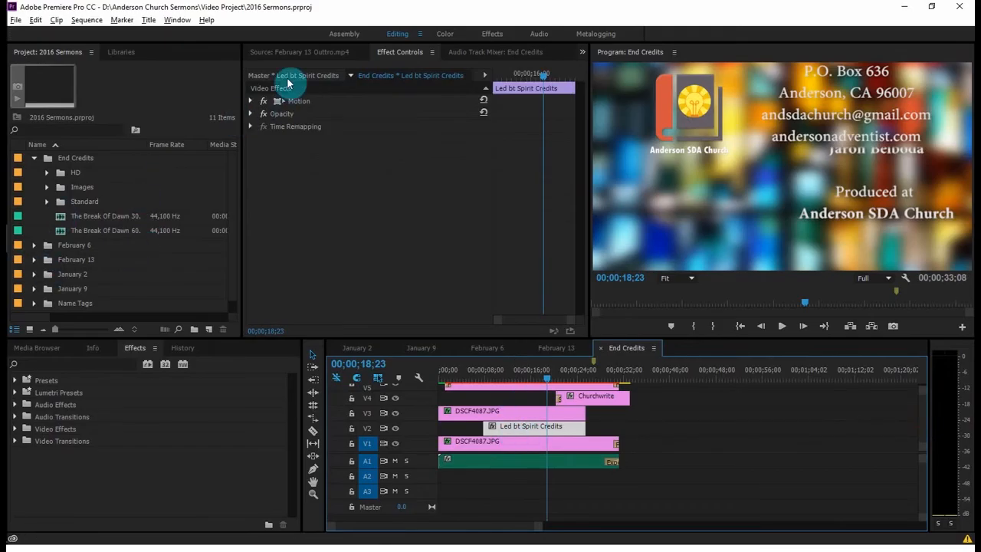
{"action": "left_click", "coordinate": [289, 52]}
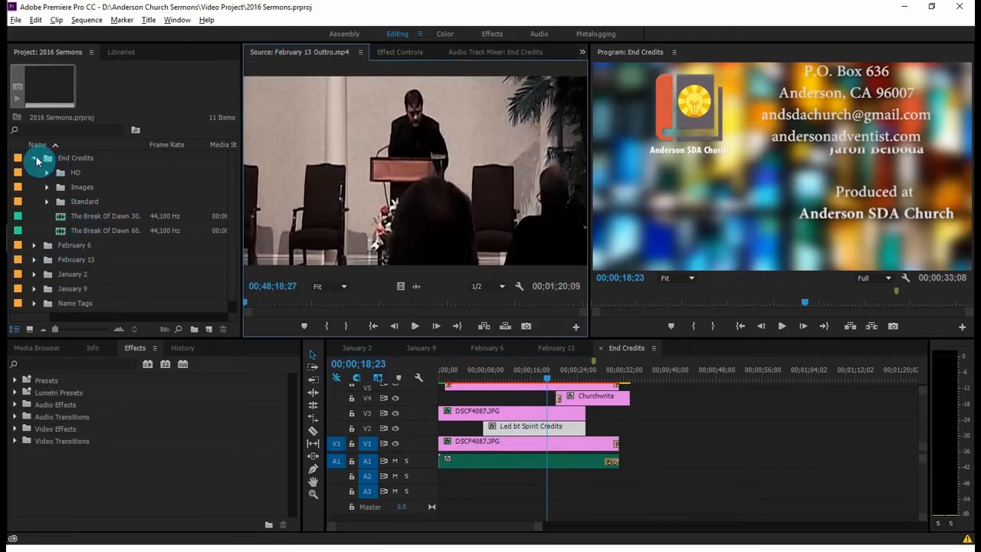
{"action": "left_click", "coordinate": [35, 159]}
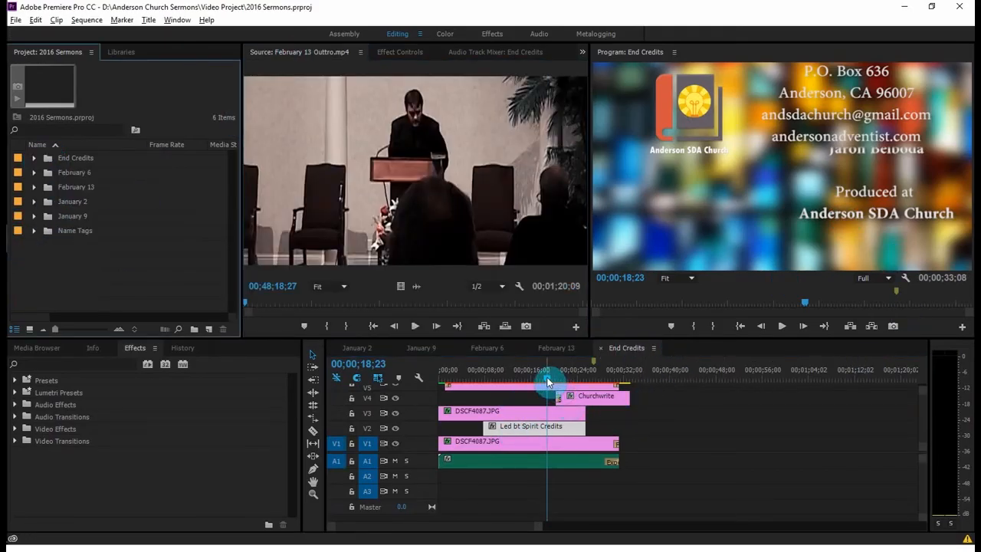
{"action": "left_click_drag", "start_coordinate": [547, 381], "coordinate": [515, 404]}
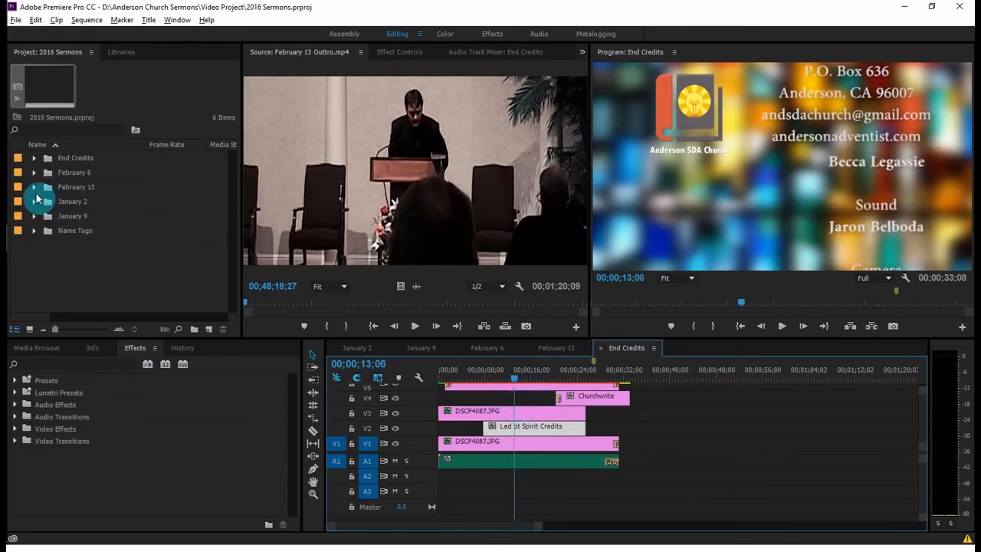
Step: Load the Spirit on Me Credits title from February 13's Video bin into the Source monitor and cue it to 00;00;01;20
{"action": "left_click", "coordinate": [34, 188]}
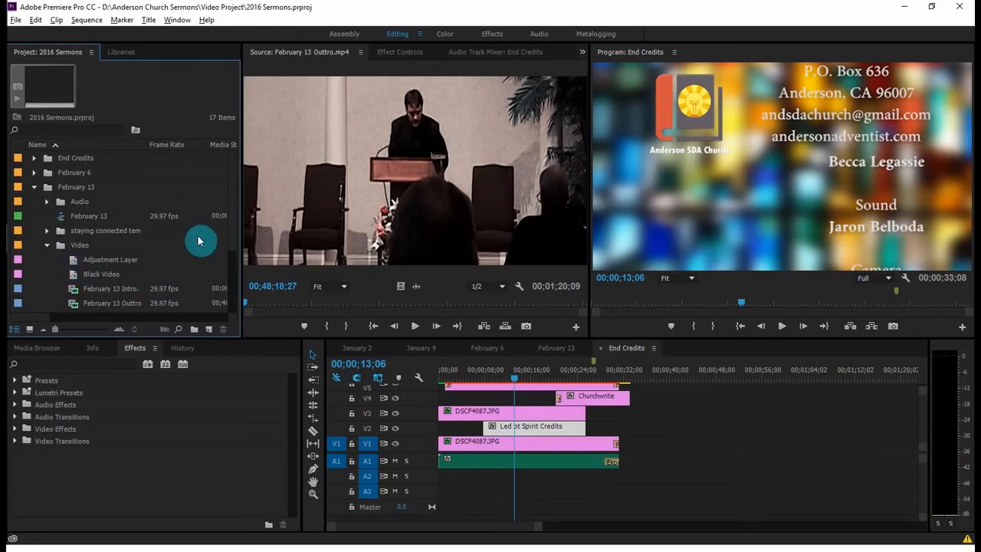
{"action": "left_click_drag", "start_coordinate": [229, 220], "coordinate": [227, 271]}
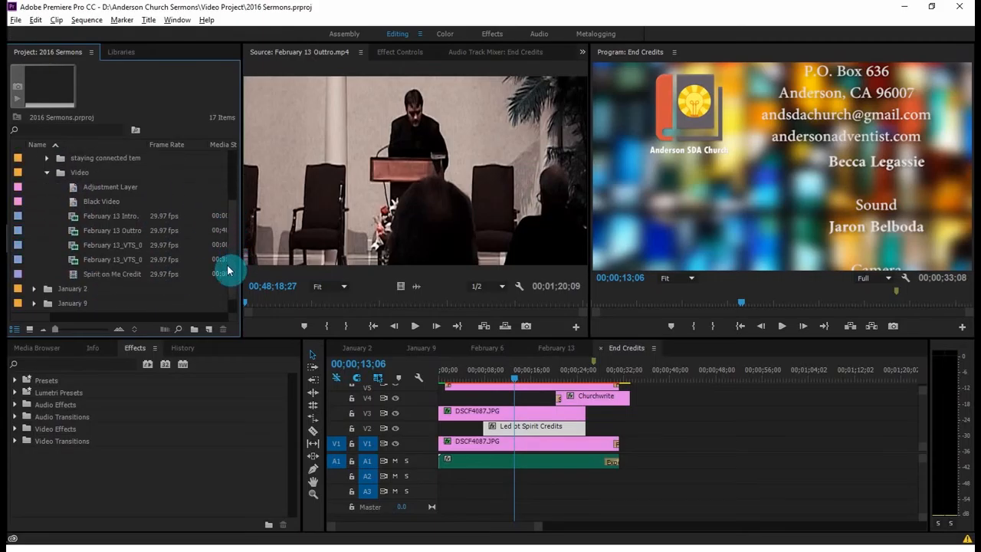
{"action": "left_click", "coordinate": [96, 276]}
{"action": "left_click_drag", "start_coordinate": [90, 279], "coordinate": [208, 323]}
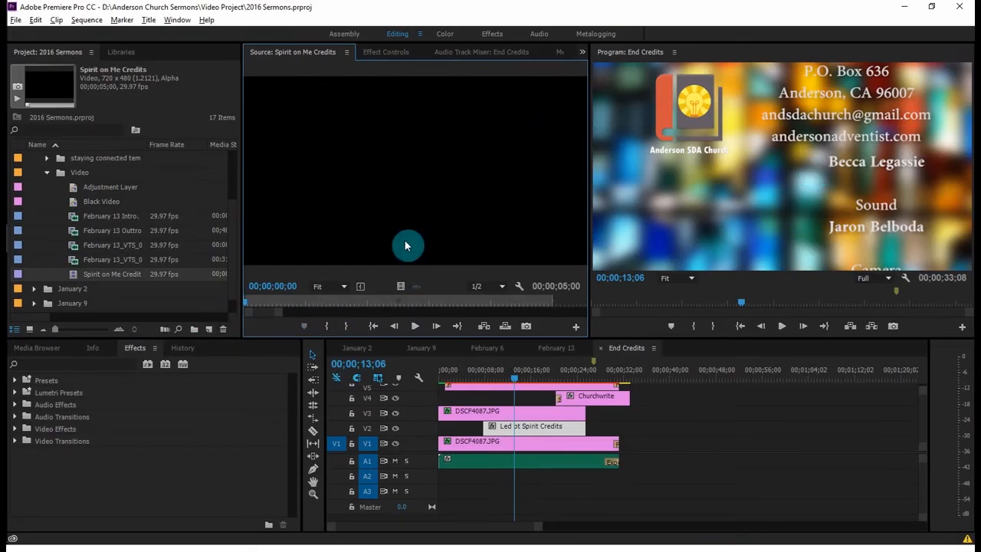
{"action": "left_click_drag", "start_coordinate": [246, 307], "coordinate": [346, 330]}
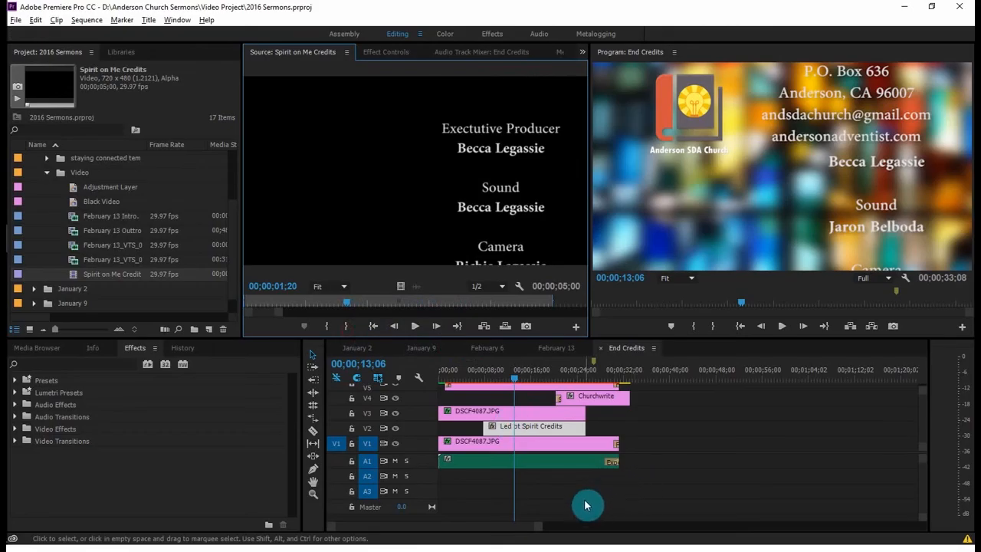
Step: Replace the Led bt Spirit Credits clip on track V2 with the Spirit on Me Credits title from the Source monitor
{"action": "right_click", "coordinate": [527, 431]}
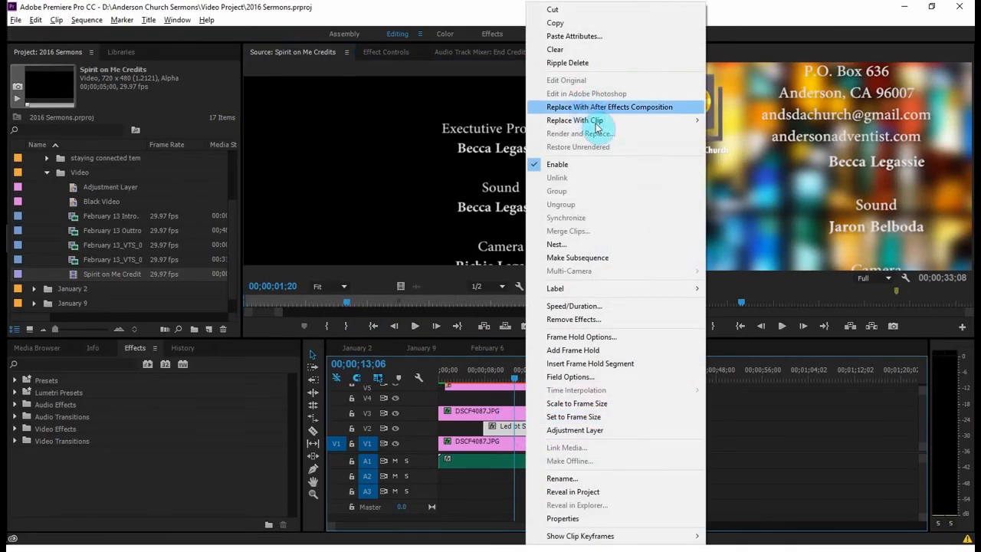
{"action": "mouse_move", "coordinate": [595, 123]}
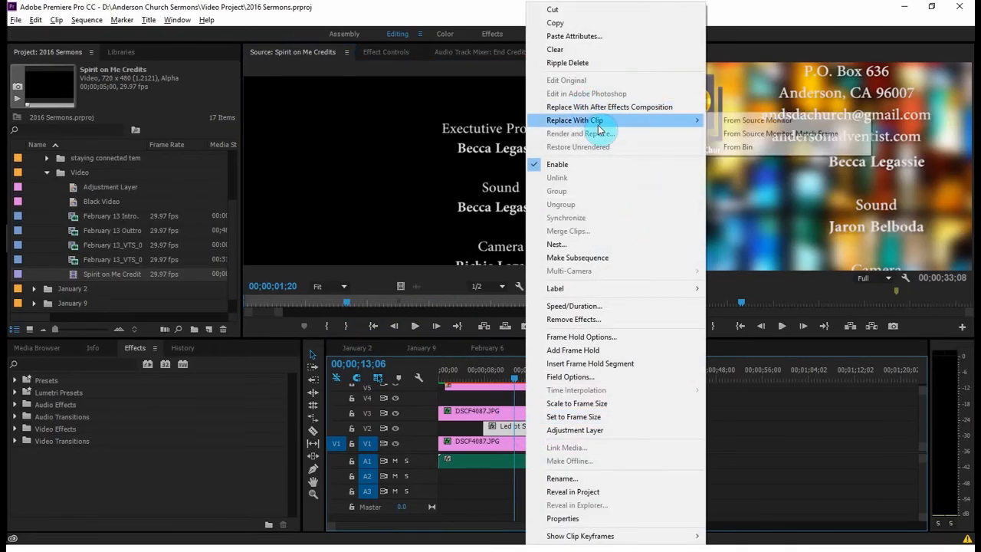
{"action": "left_click", "coordinate": [768, 122]}
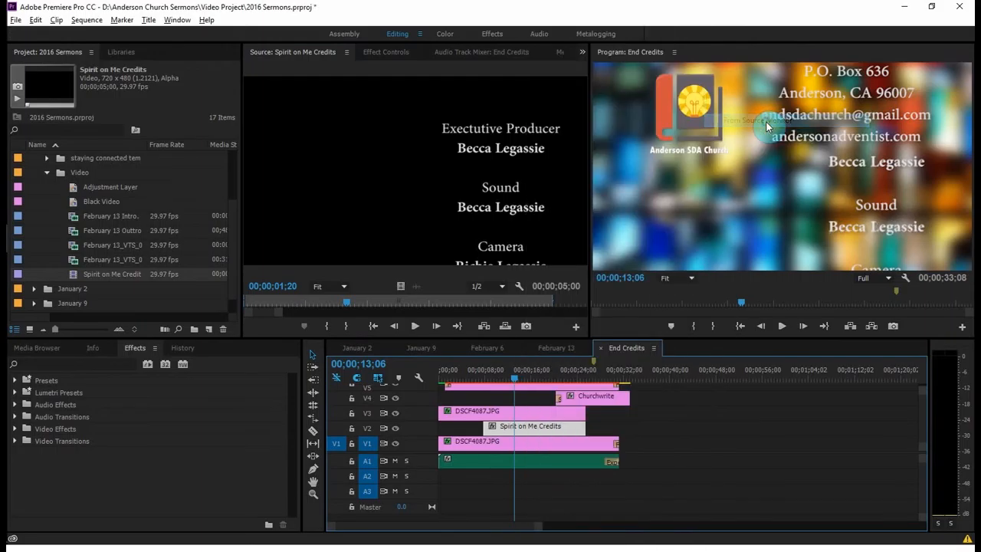